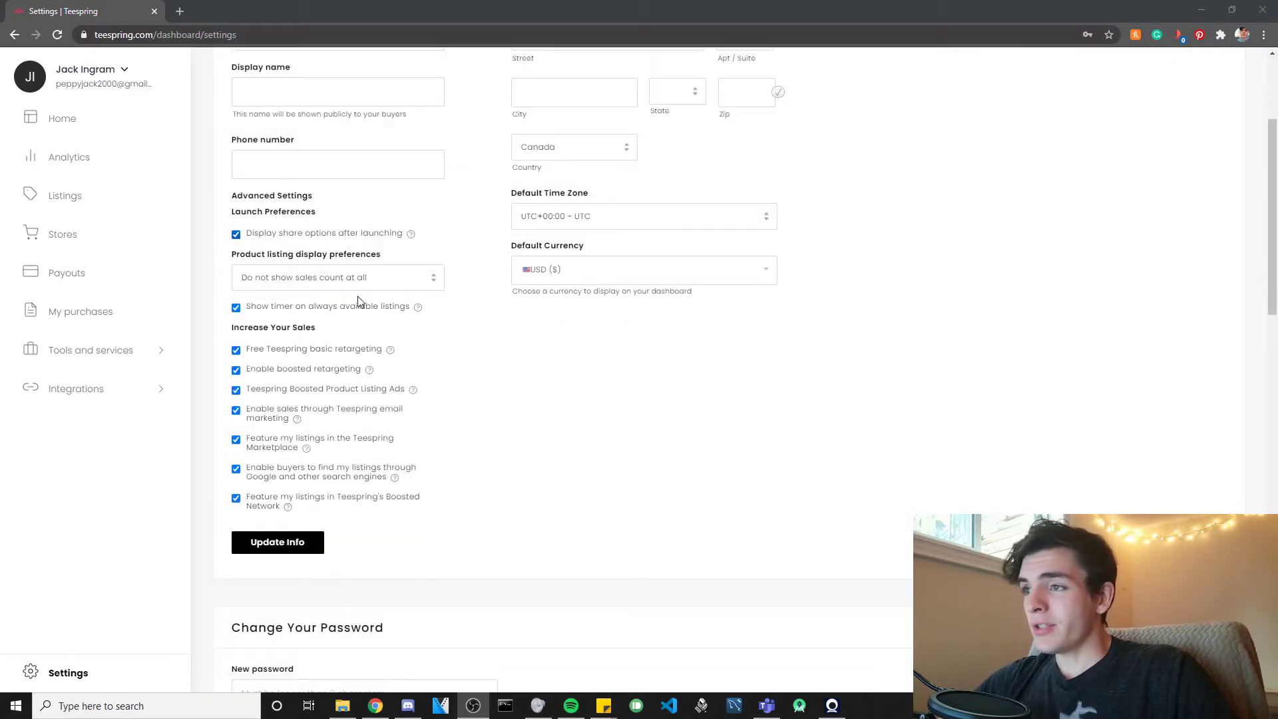
- Examine the account settings, including launch and sales preferences, PayPal and Payoneer payout options, and two-factor authentication
scroll(360, 300, "down", 3)
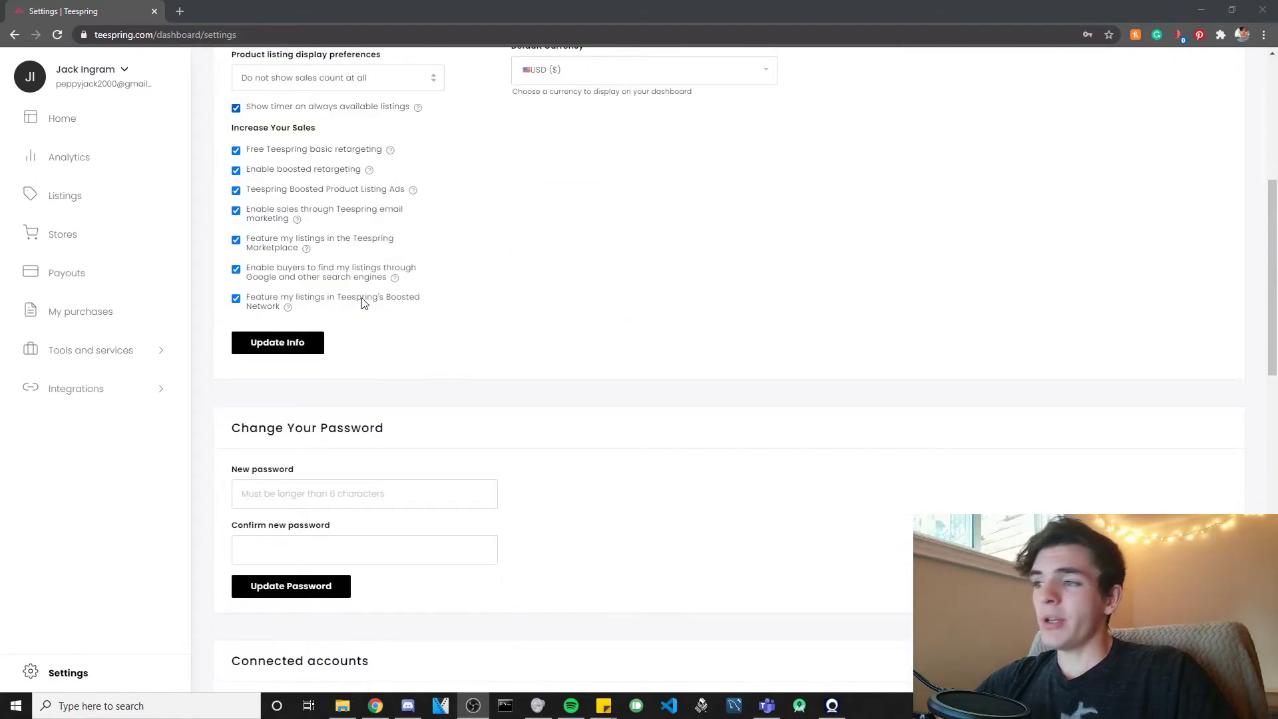
scroll(366, 309, "up", 4)
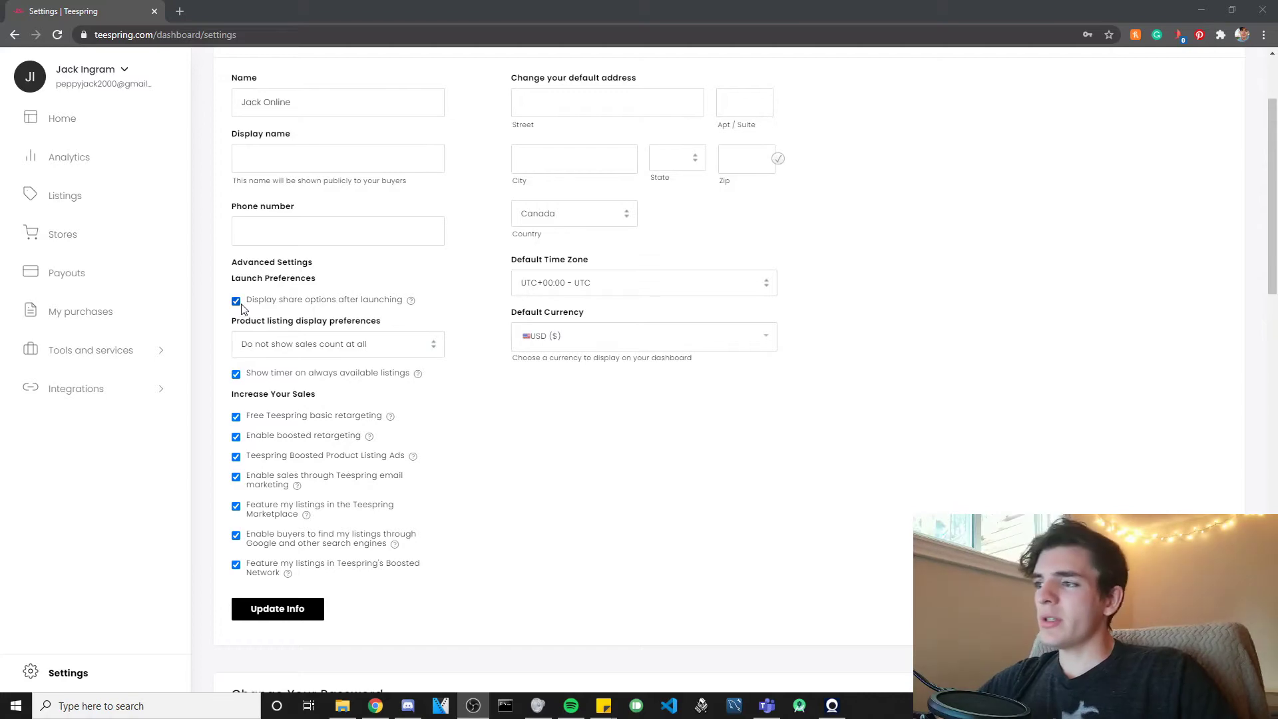
scroll(420, 369, "down", 1)
scroll(421, 369, "down", 2)
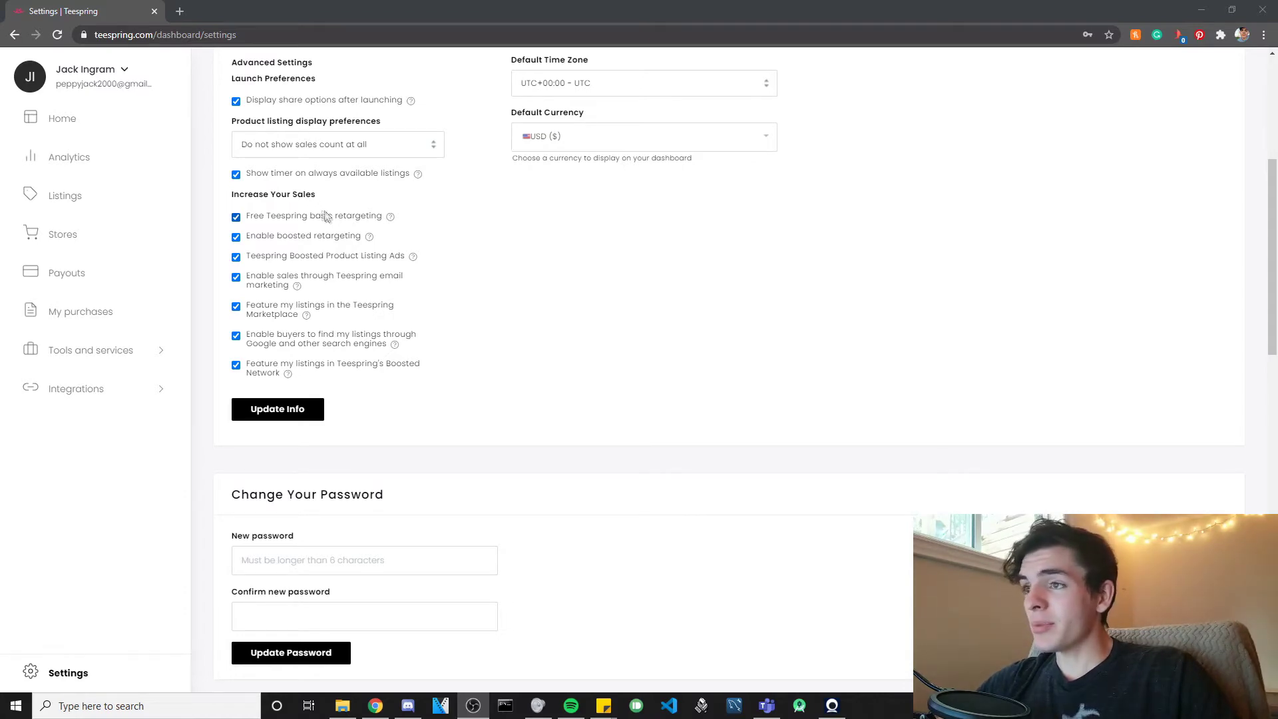
scroll(354, 243, "down", 9)
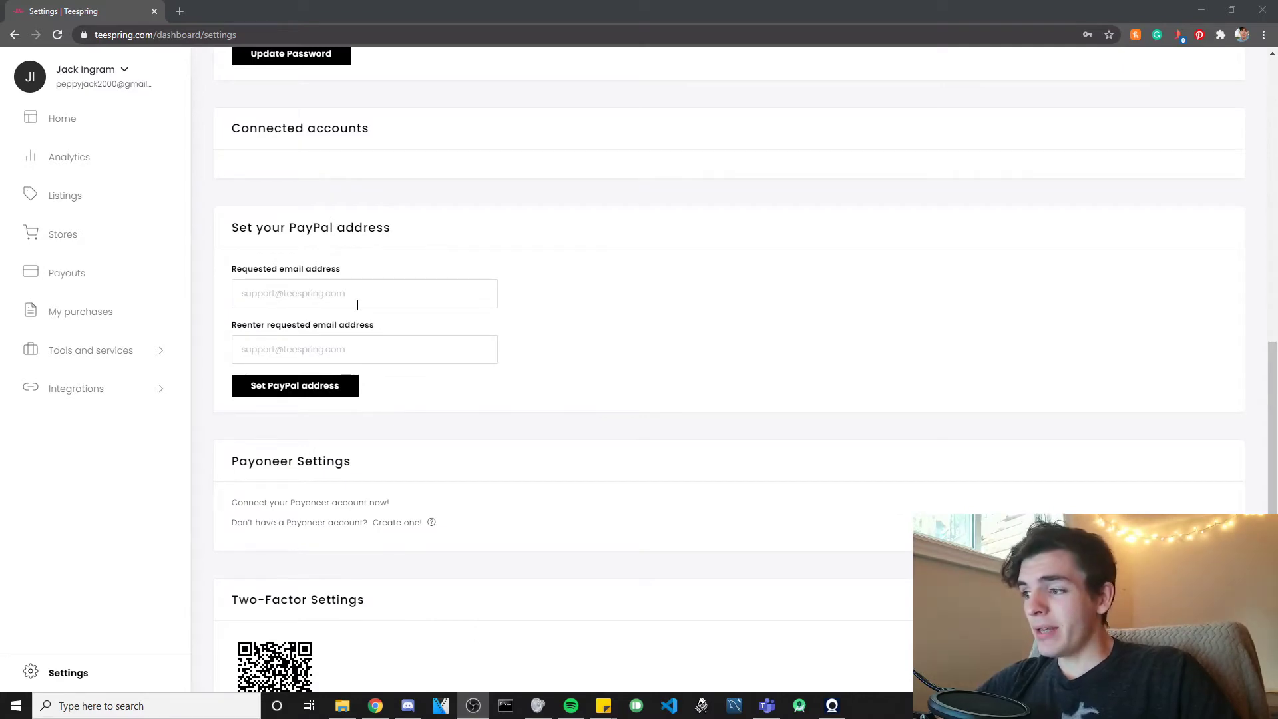
scroll(357, 304, "down", 1)
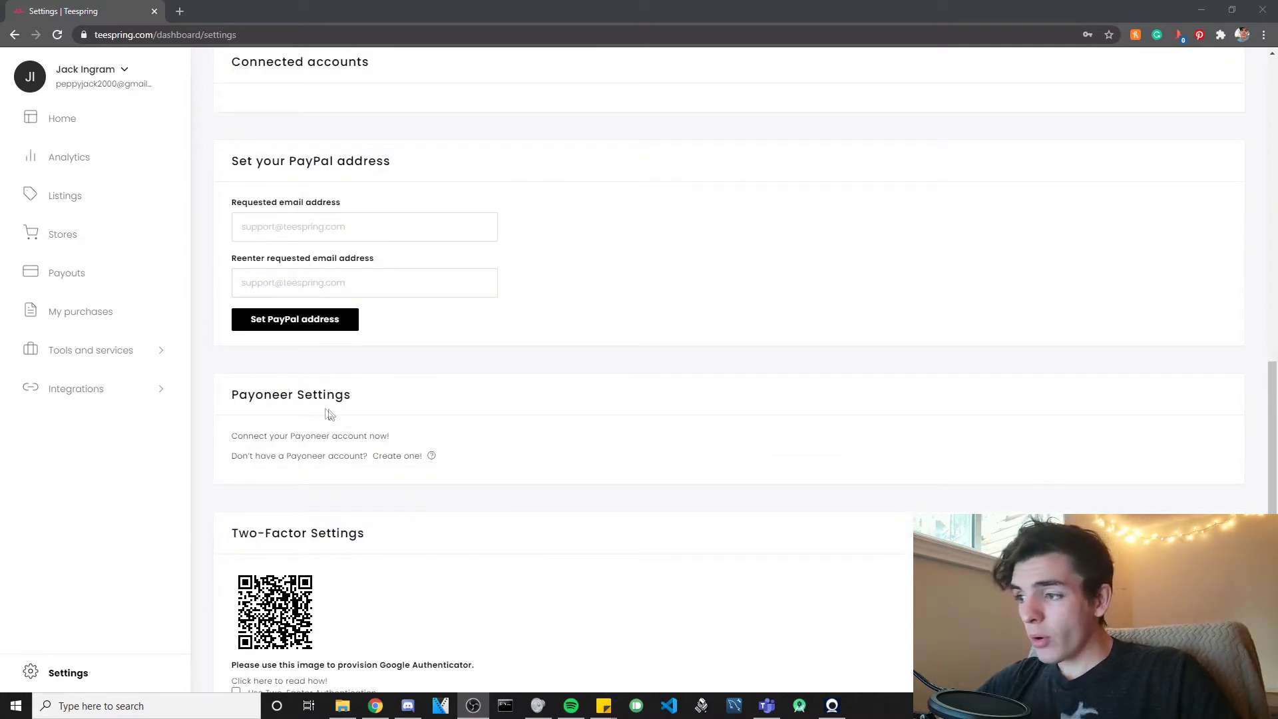
scroll(325, 395, "down", 2)
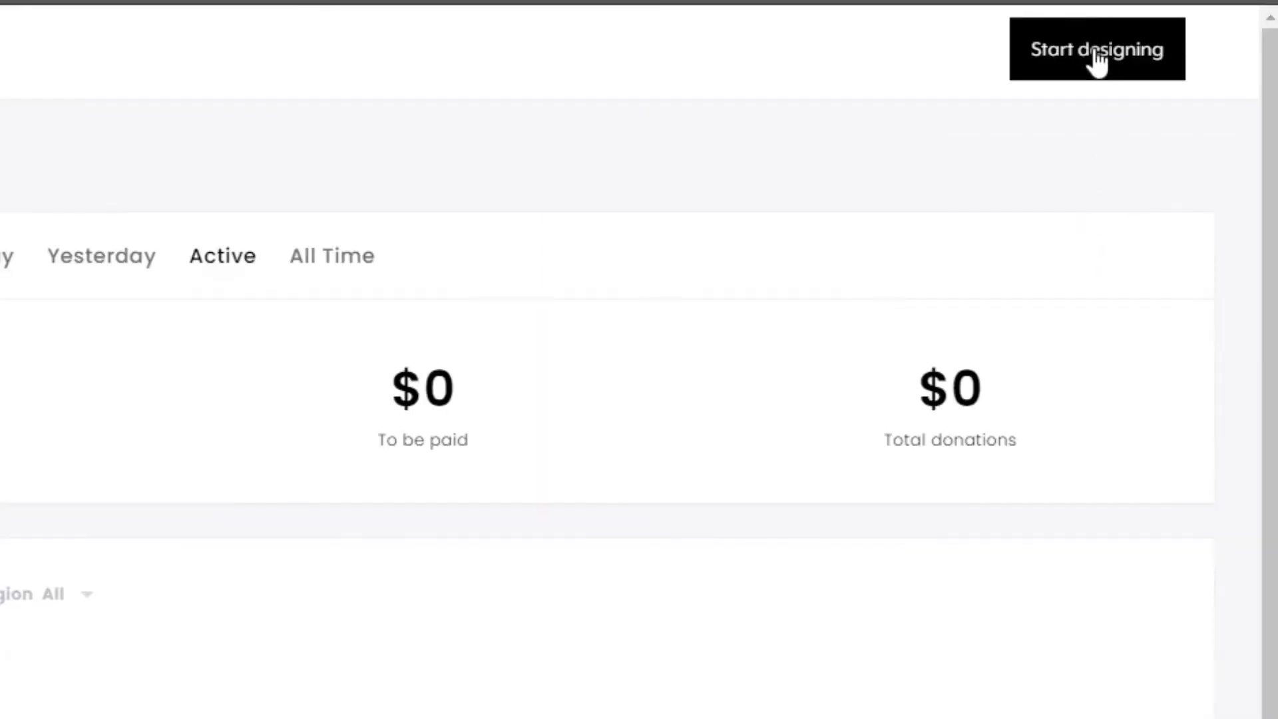
- Start a new design on the Classic Tee from the Unisex / Men's T-Shirts and choose to sell it
left_click(1094, 51)
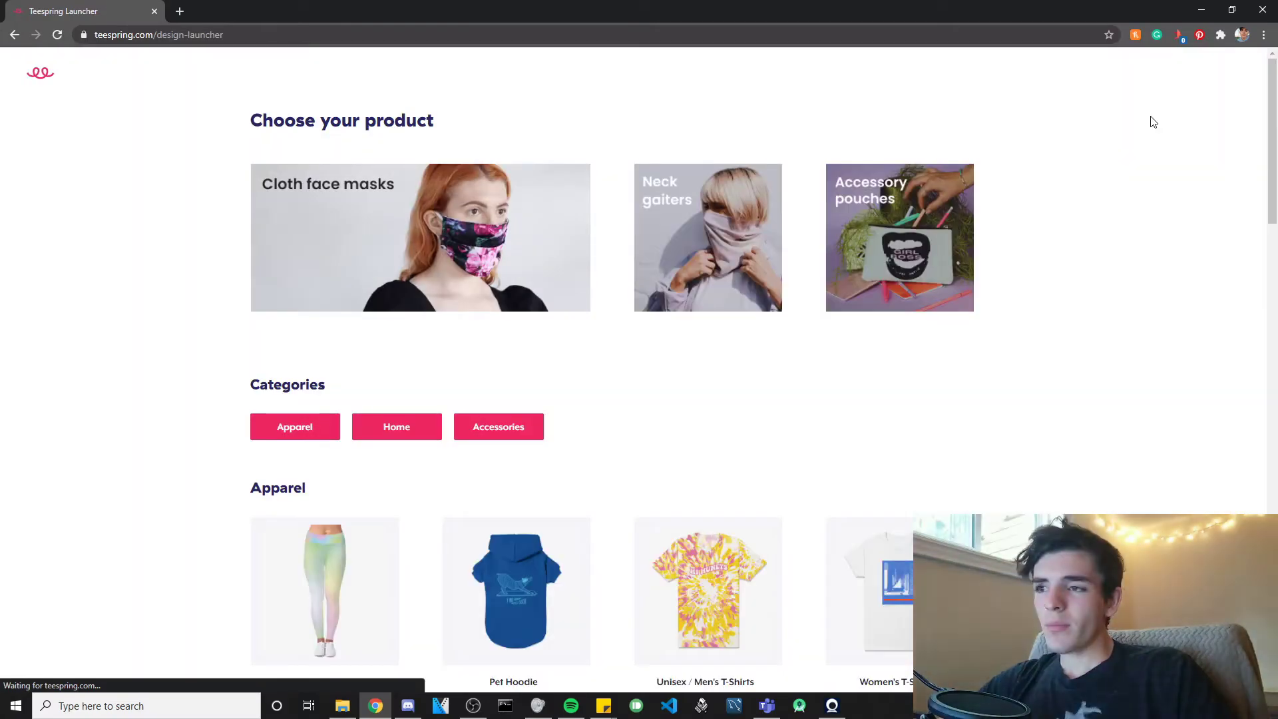
scroll(626, 252, "down", 3)
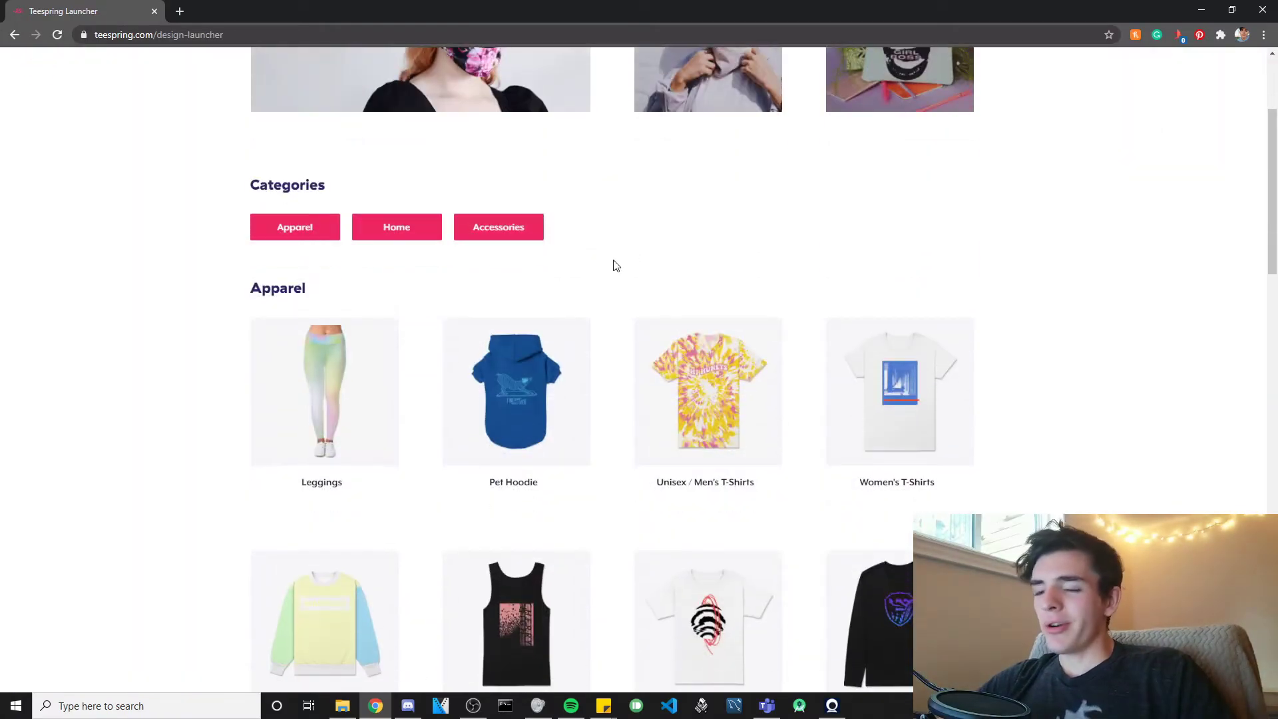
scroll(599, 263, "down", 2)
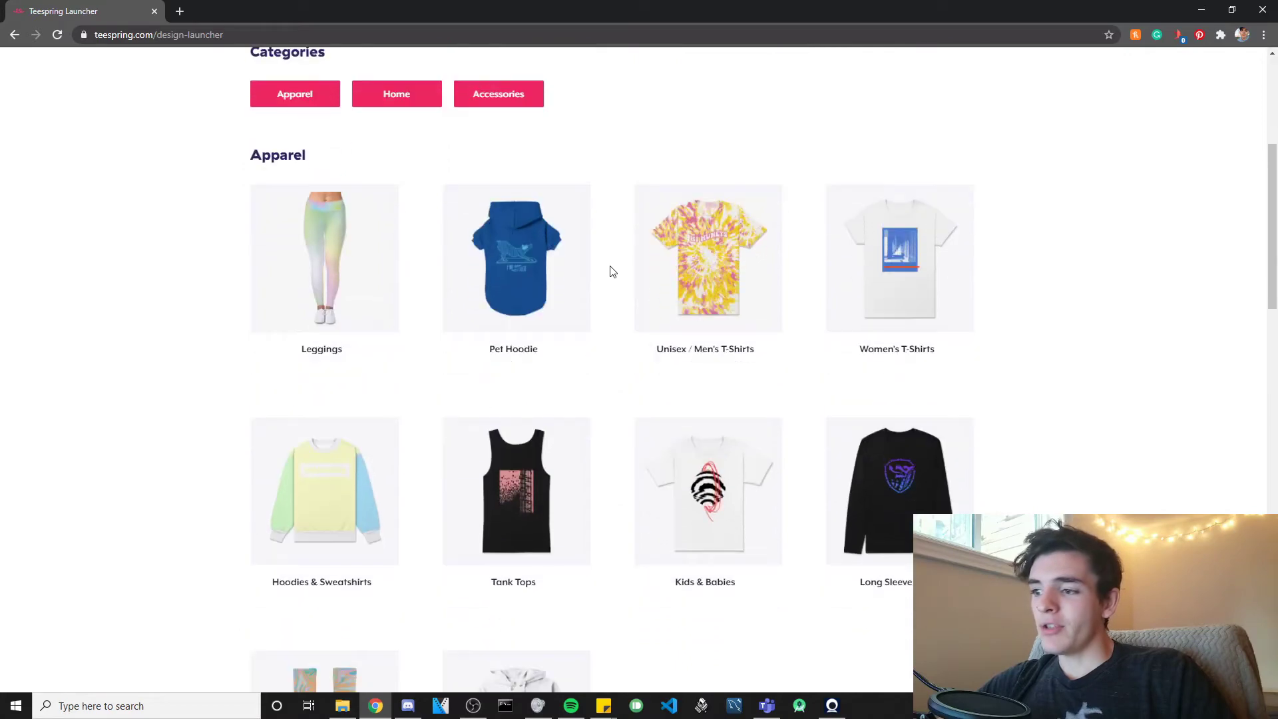
mouse_move(703, 308)
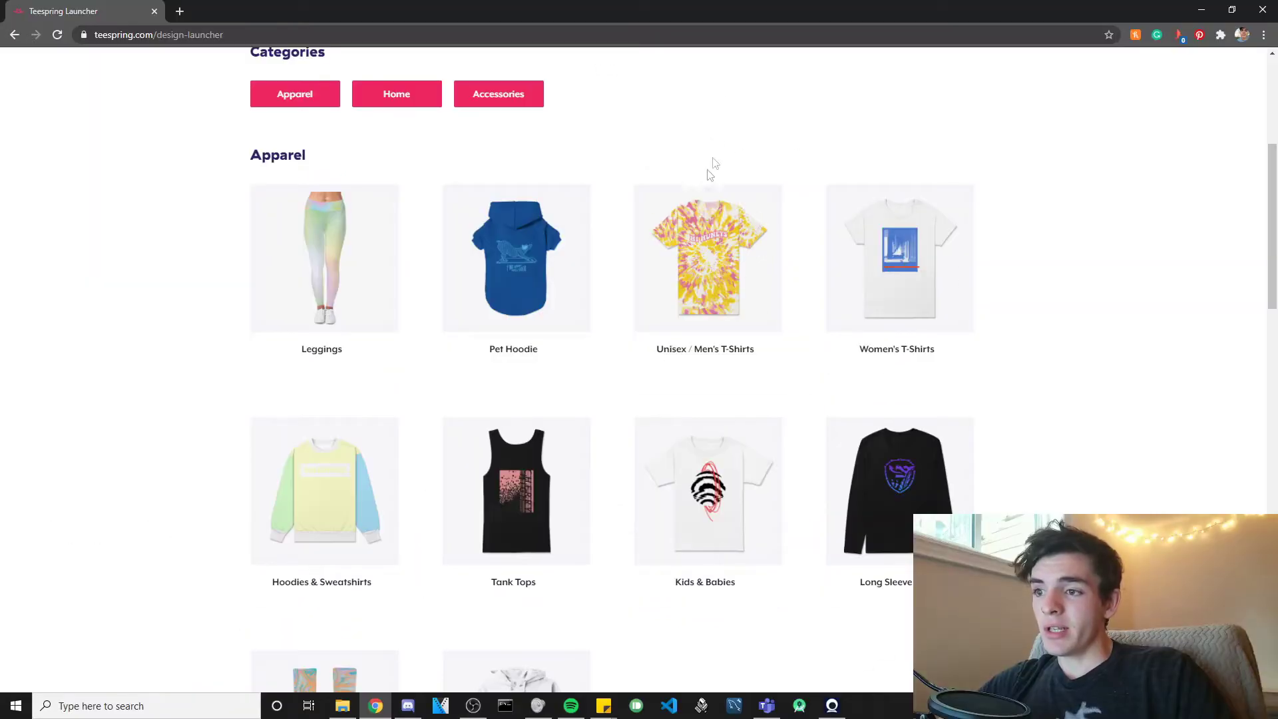
mouse_move(669, 553)
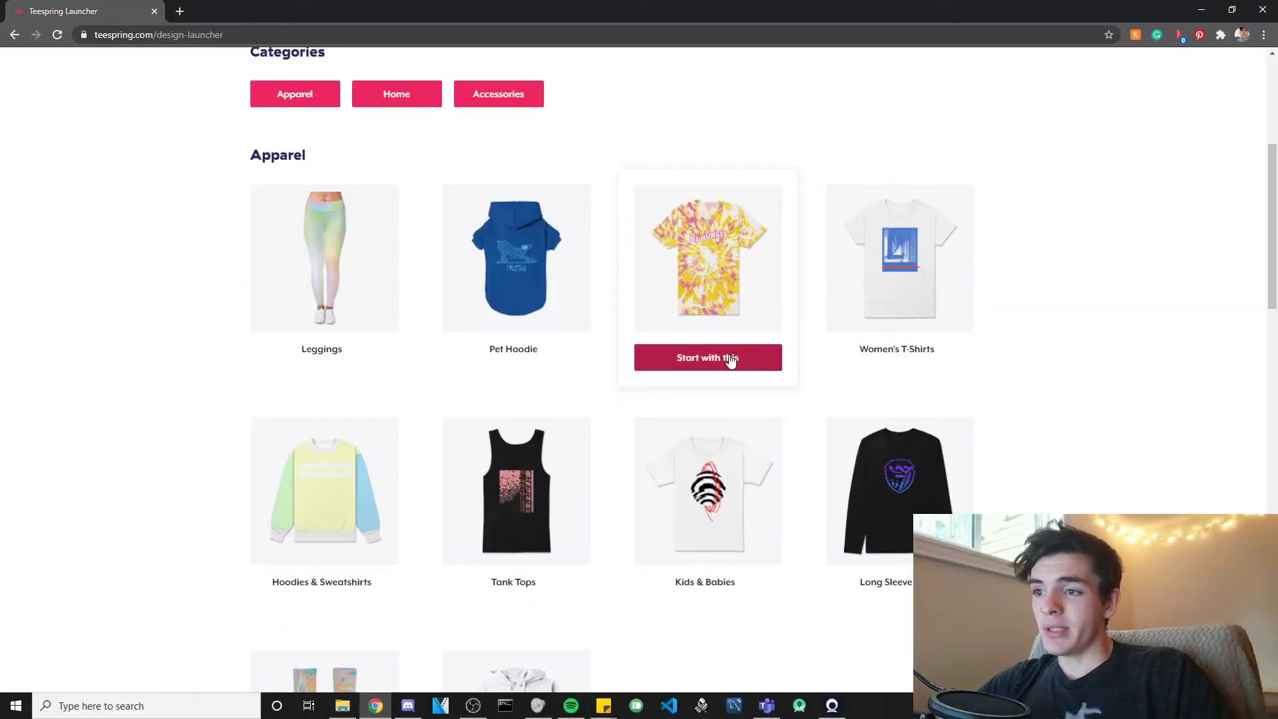
left_click(730, 359)
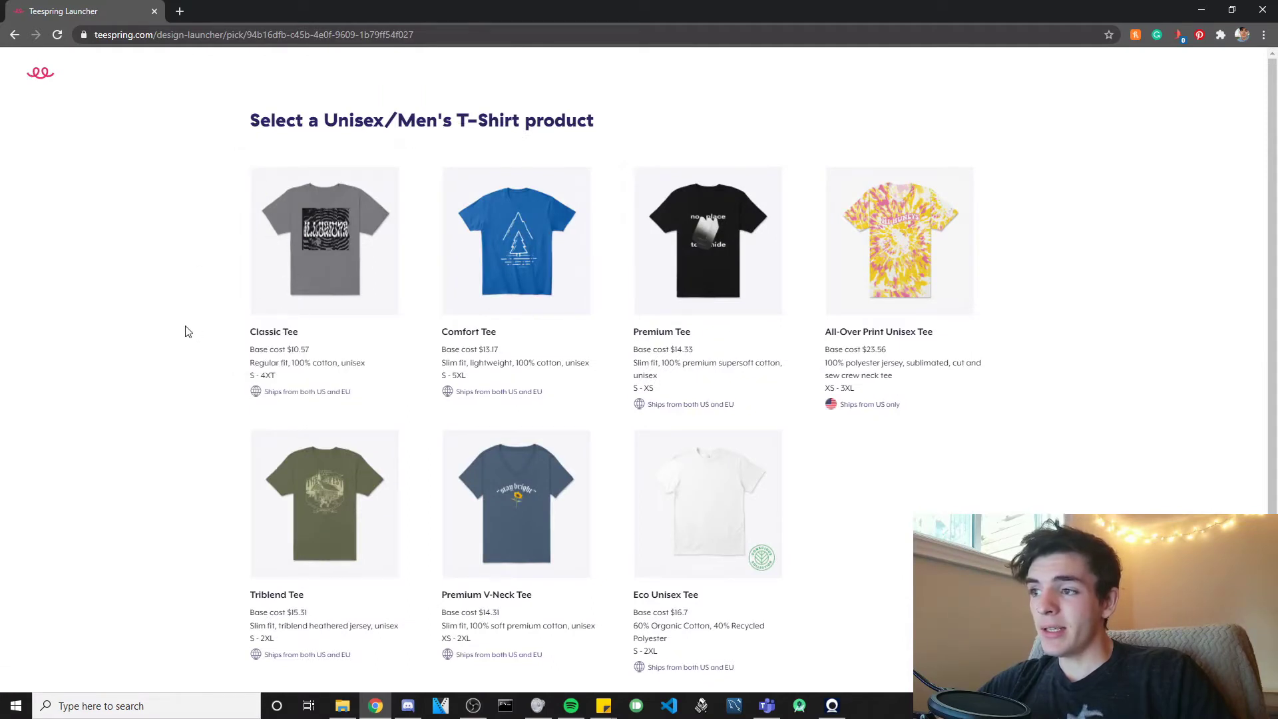
left_click(321, 338)
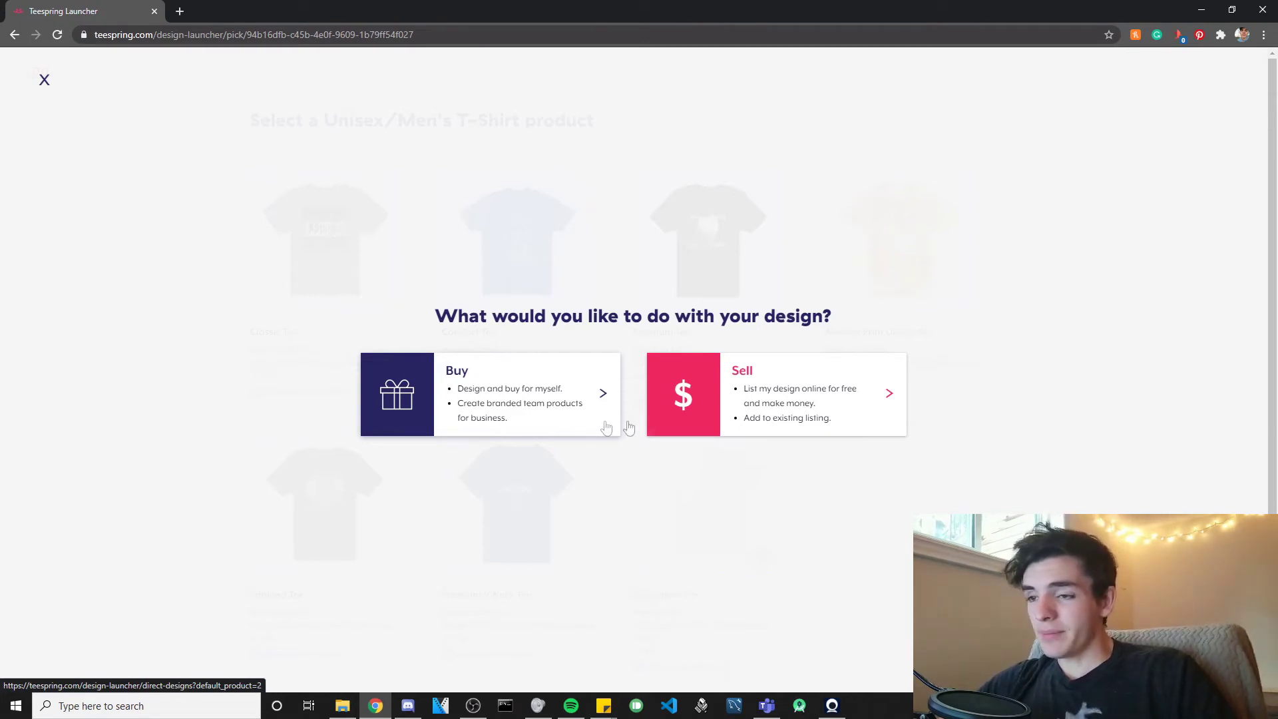
left_click(827, 407)
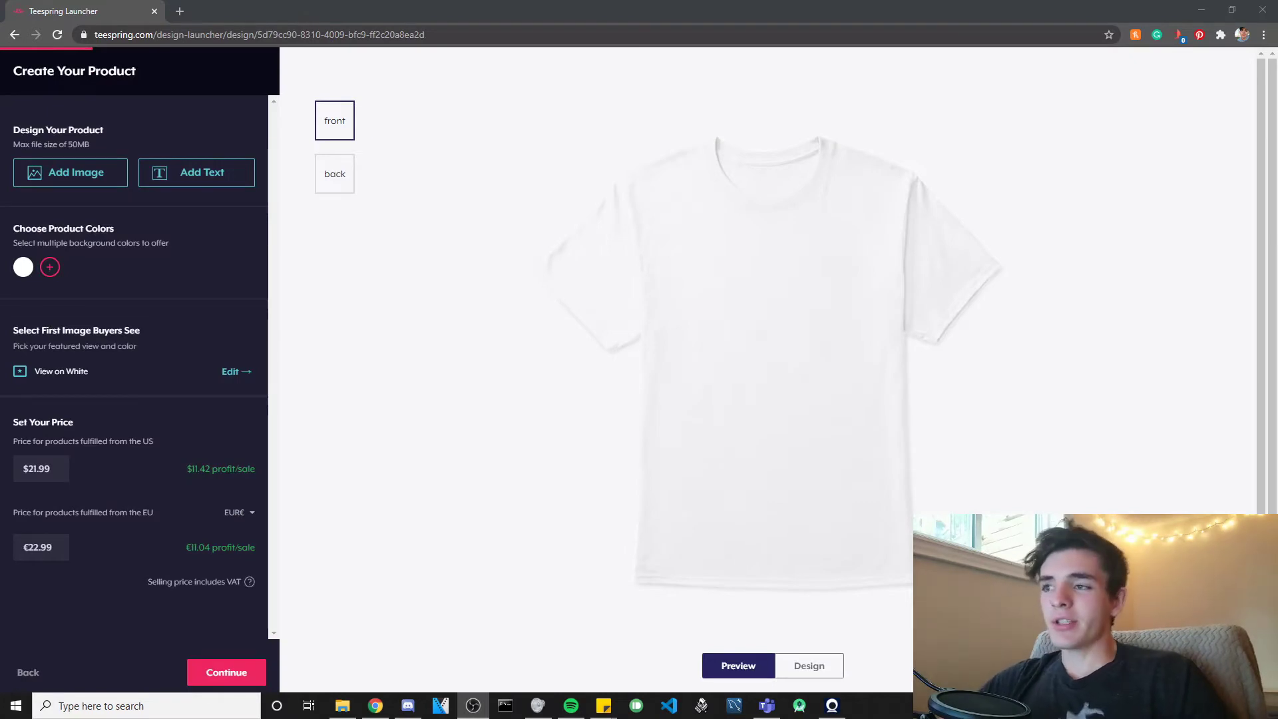
- Add the image "ANY BG Anime is life ANIME (3)" to the front of the shirt
left_click(91, 183)
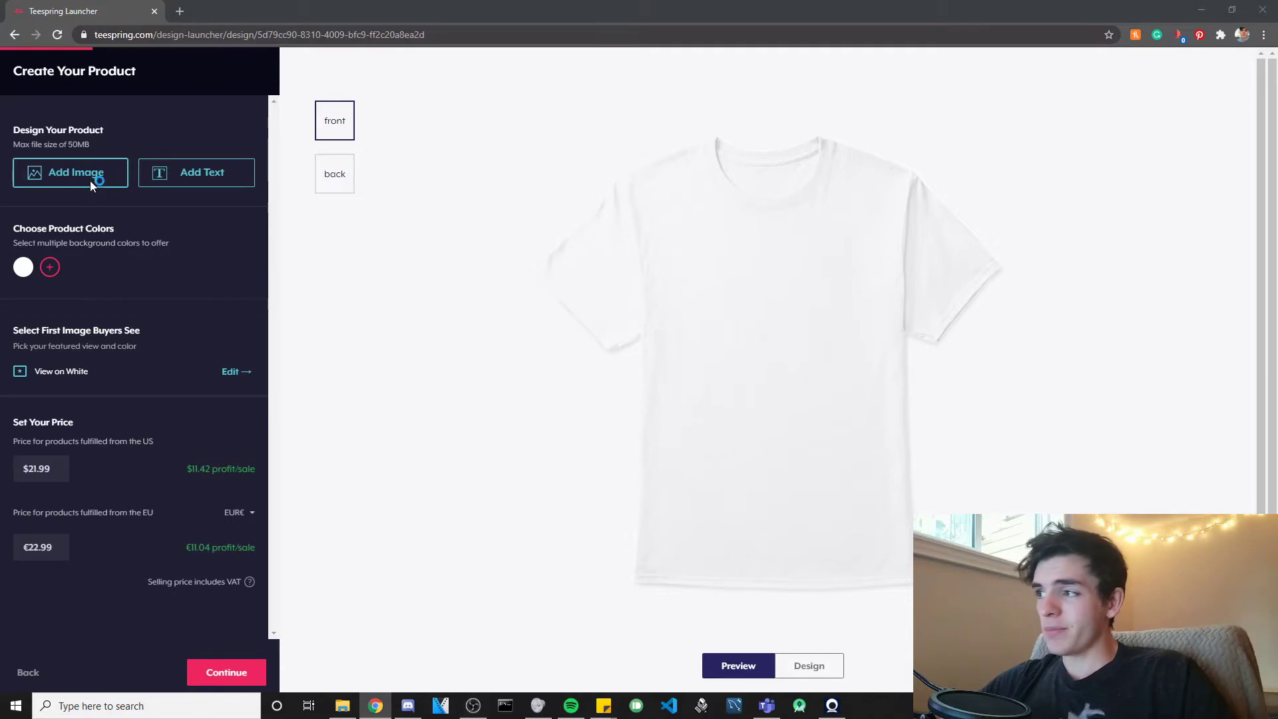
left_click_drag(671, 248, 480, 215)
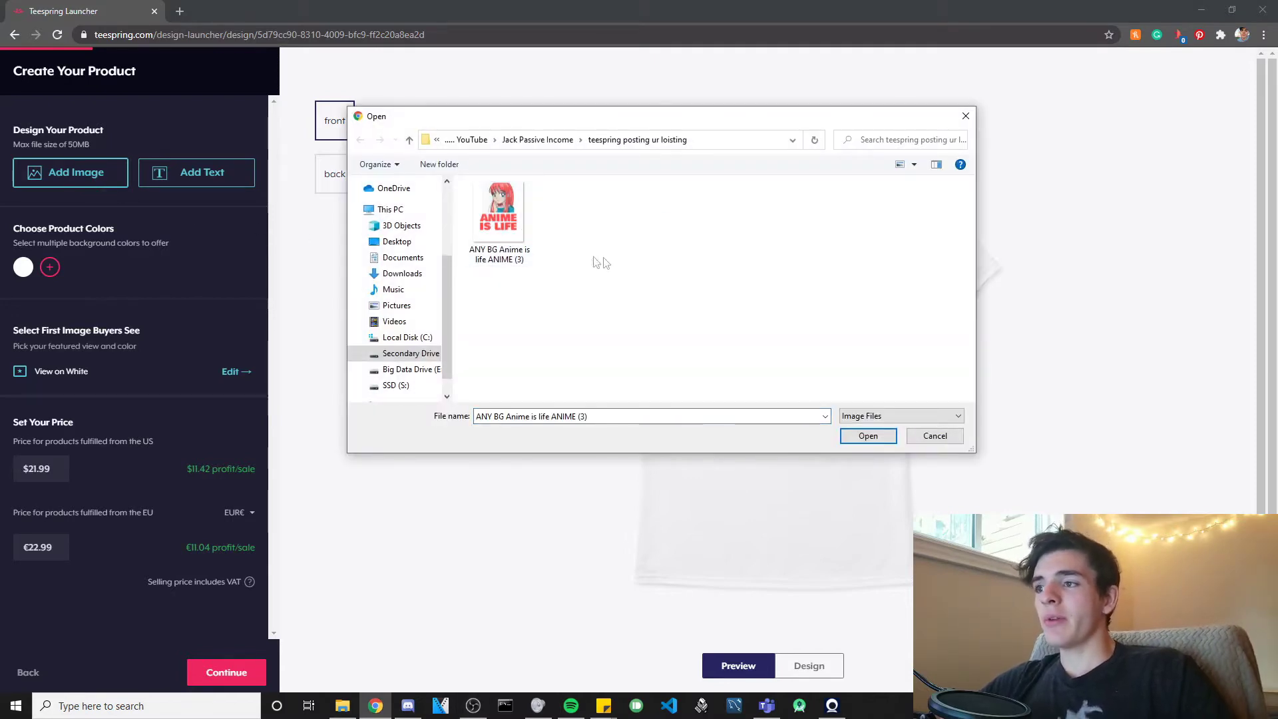
double_click(505, 236)
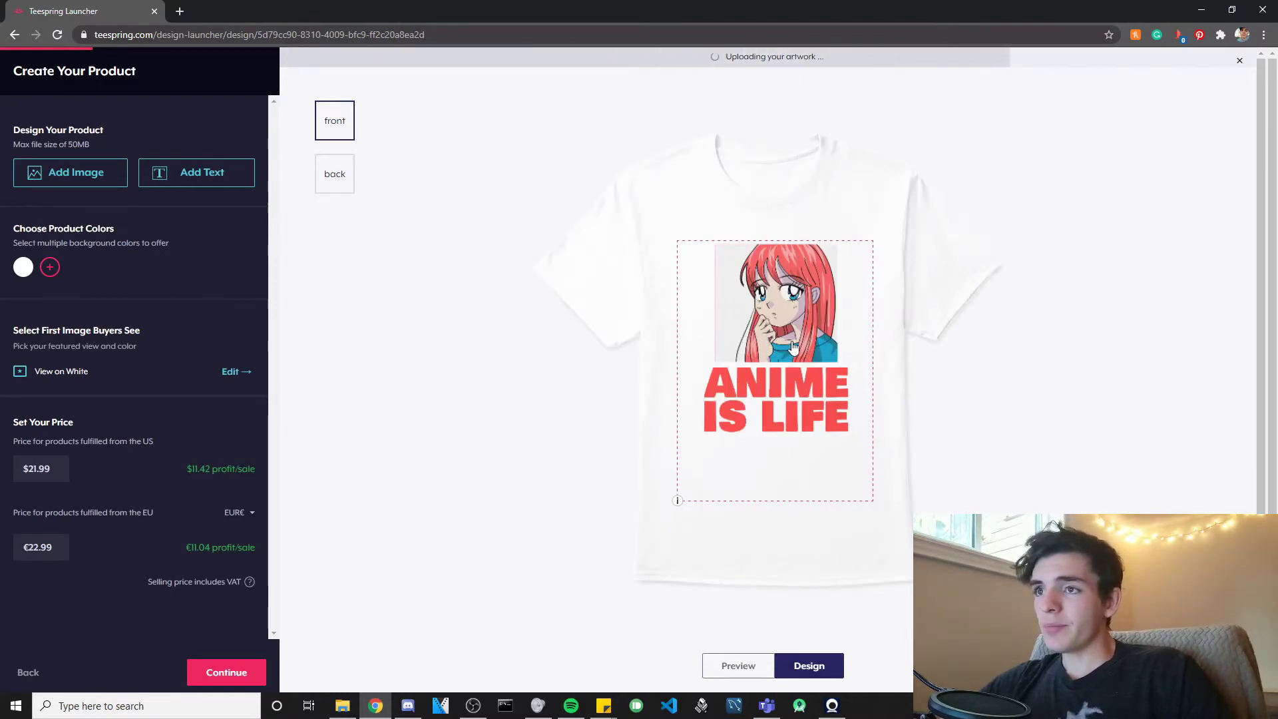
- Resize the artwork to about 12.62 x 15.15 inches and centre it horizontally in the print area
left_click(771, 346)
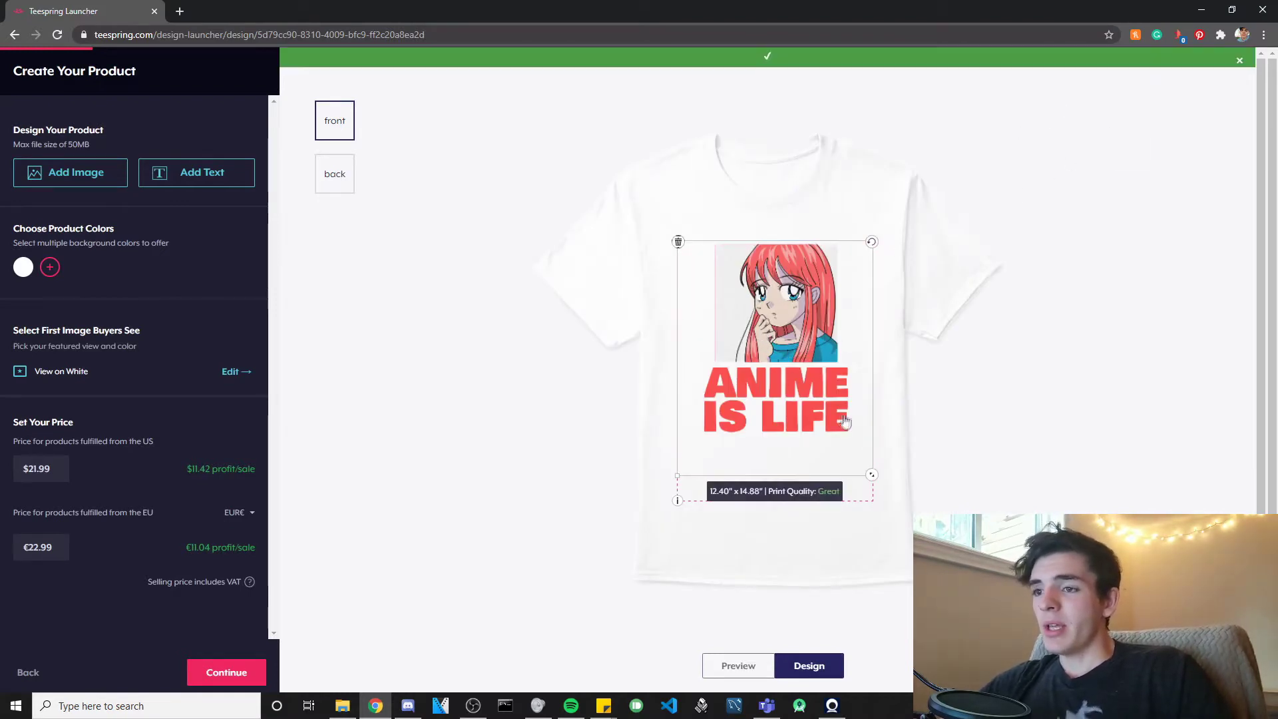
left_click_drag(874, 473, 896, 491)
left_click_drag(829, 418, 854, 473)
left_click(739, 259)
left_click(679, 241)
left_click_drag(828, 367, 792, 309)
mouse_move(883, 503)
left_mouse_down()
mouse_move(892, 518)
mouse_move(860, 496)
left_mouse_up()
left_click_drag(774, 414, 792, 413)
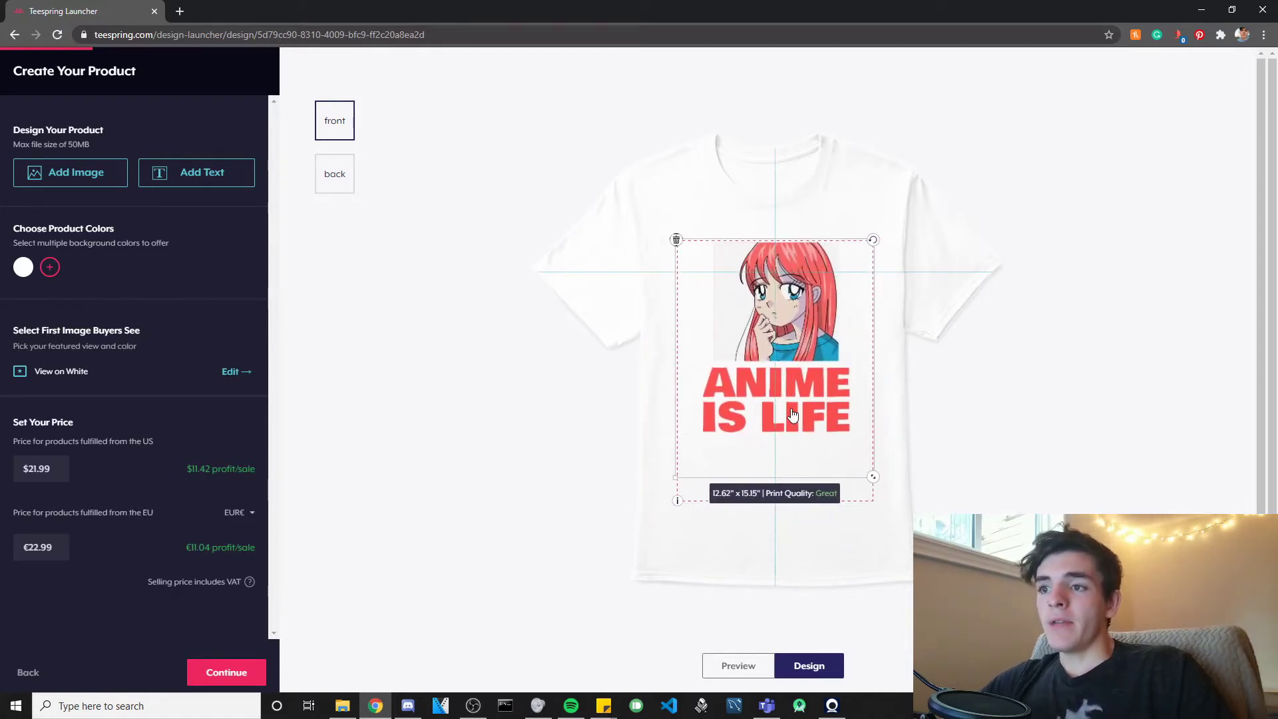
left_click(985, 408)
left_click(757, 373)
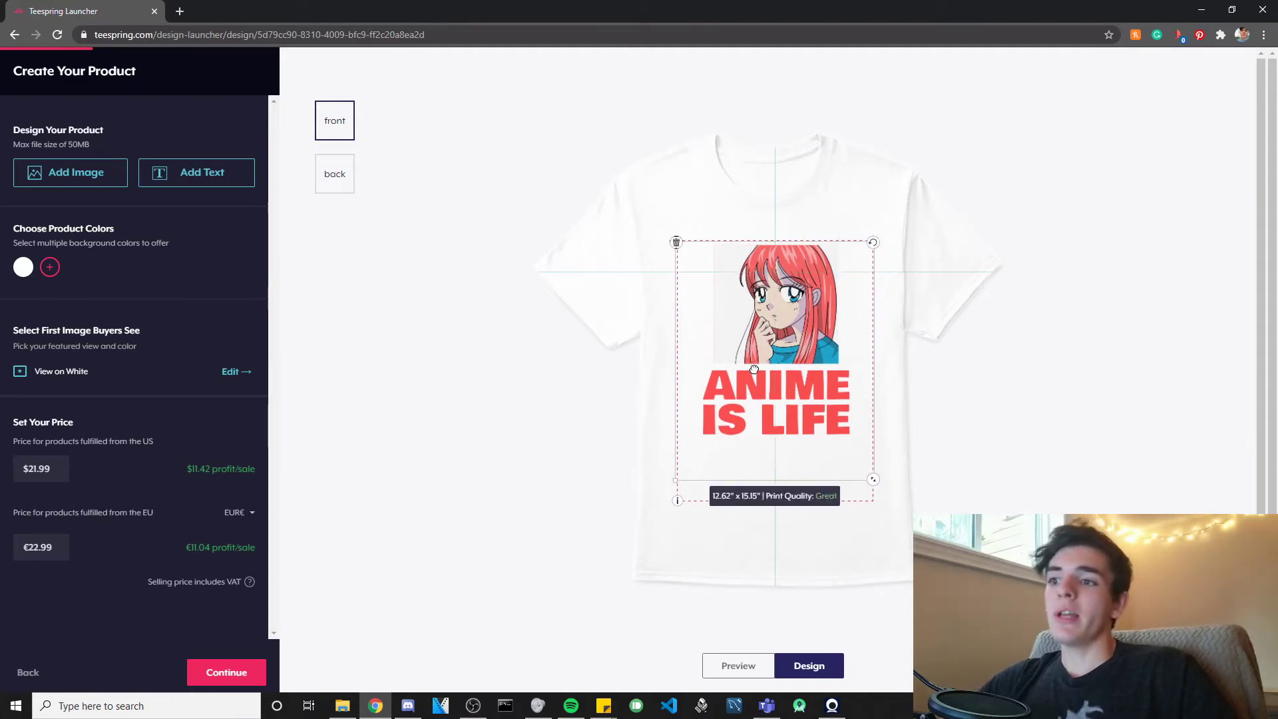
- Try the artwork at about 14.16 x 16.99 inches, then shrink it to about 11.79 x 14.15 inches, centred horizontally
left_click_drag(859, 482, 898, 506)
mouse_move(822, 431)
left_mouse_down()
mouse_move(799, 428)
mouse_move(810, 424)
left_mouse_up()
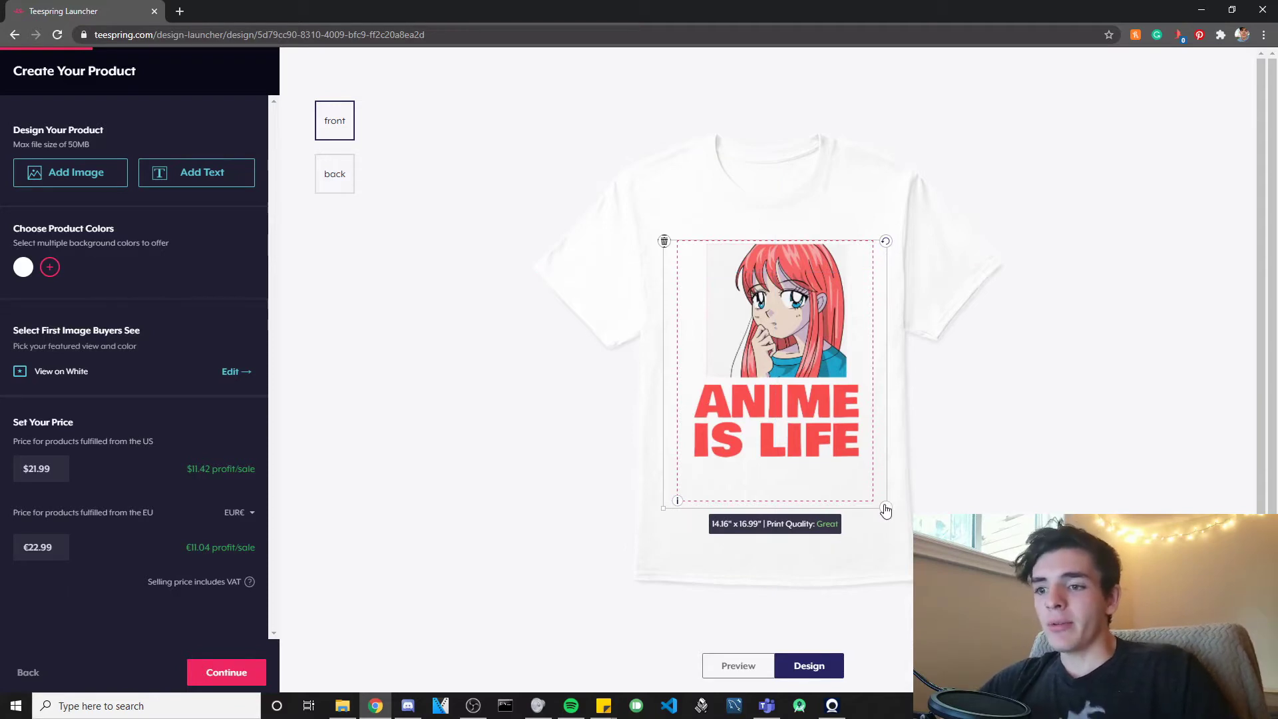
left_click_drag(886, 510, 849, 474)
left_click_drag(770, 407, 786, 408)
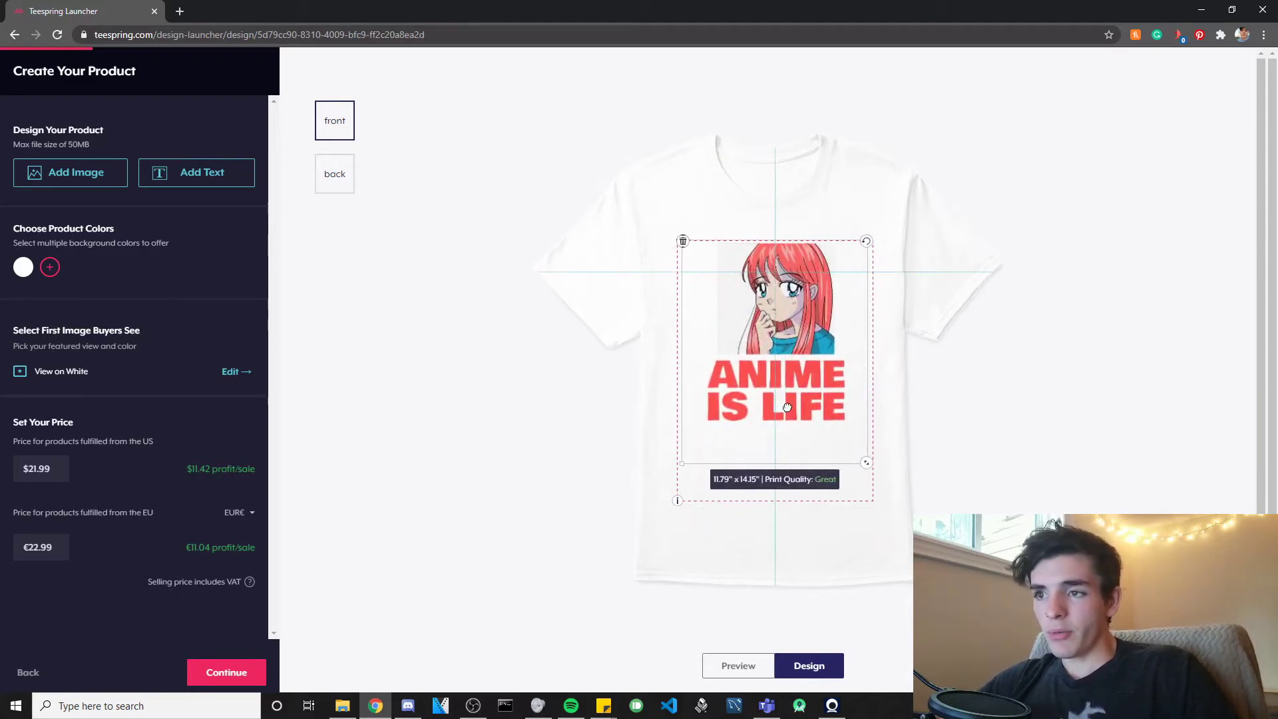
left_click(964, 411)
left_click(796, 391)
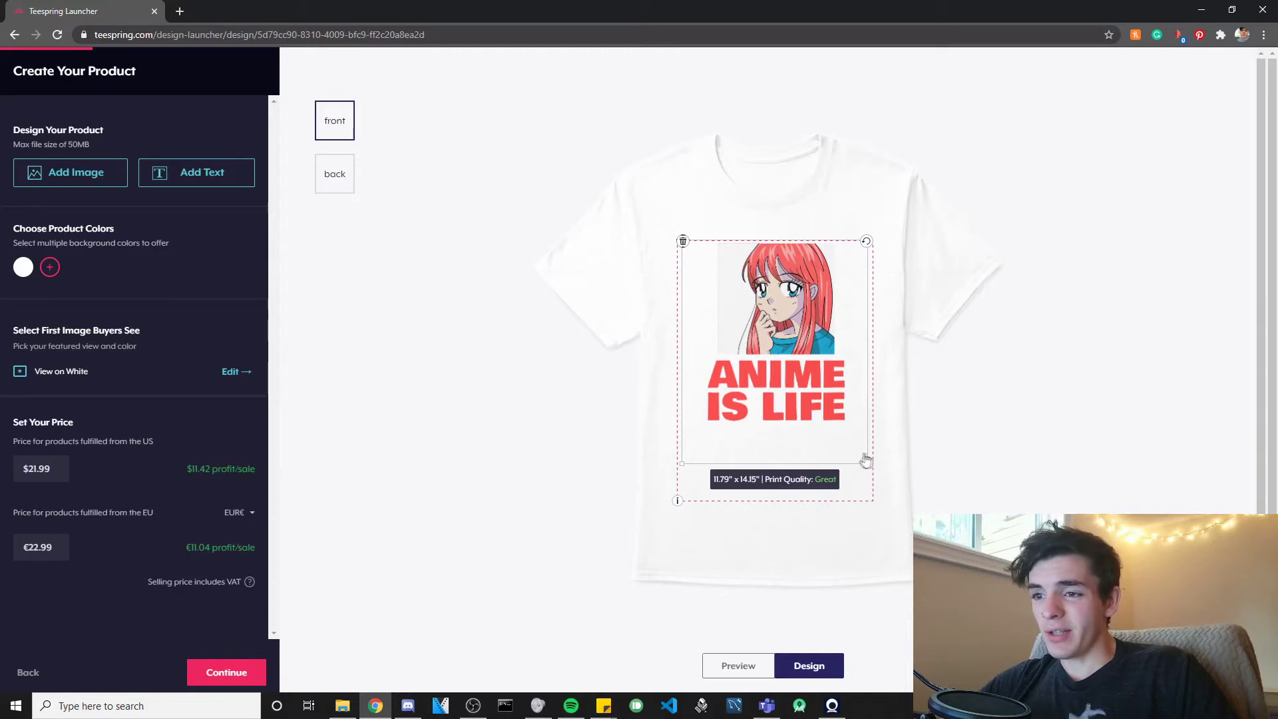
- Resize the artwork to about 12.36 x 14.84 inches and place it centred near the upper edge of the print area
left_click_drag(864, 459, 870, 469)
left_click_drag(814, 395, 816, 403)
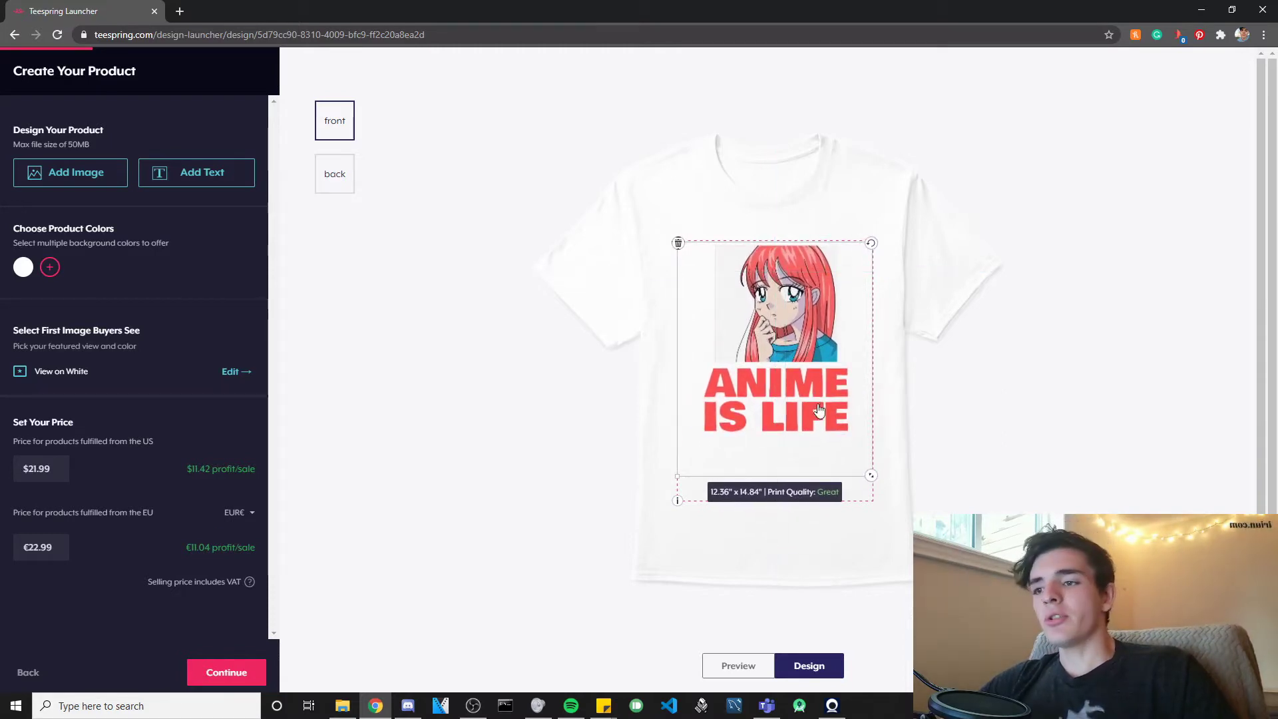
left_click(979, 407)
- Try the artwork lower in the print area, then move it back up near the collar
left_click_drag(781, 355, 760, 397)
left_click(1004, 422)
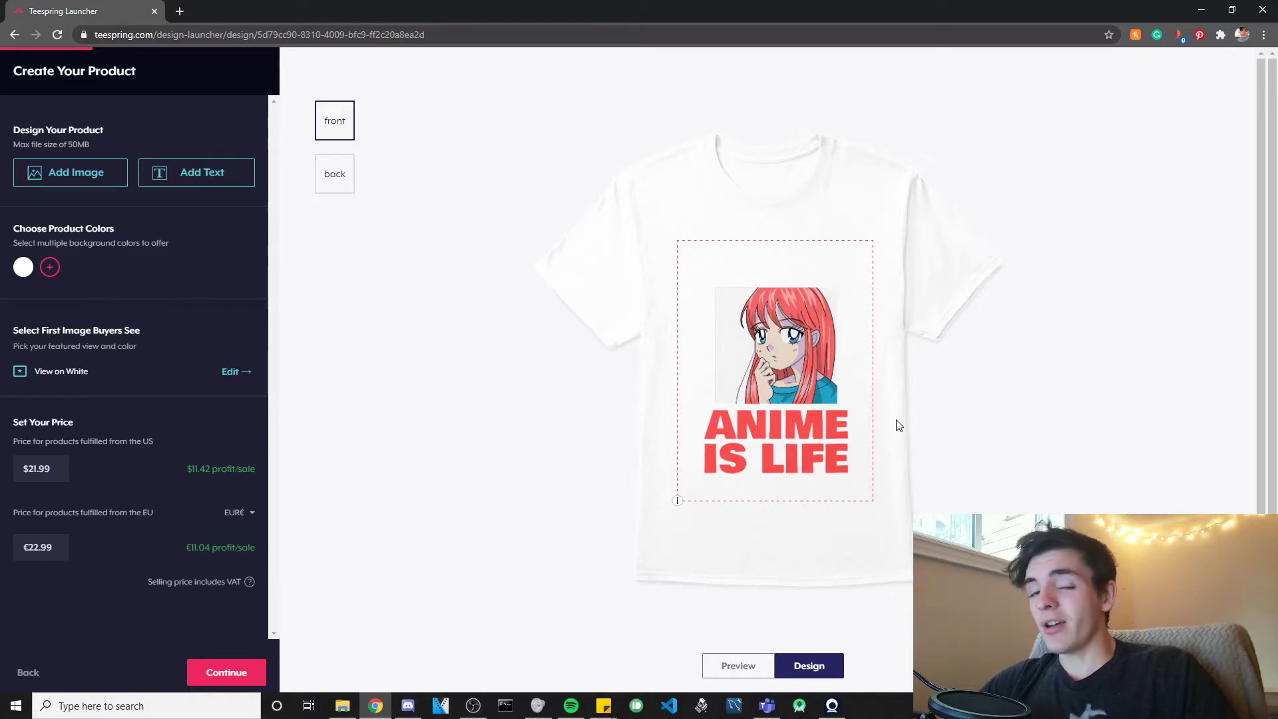
left_click_drag(802, 404, 802, 360)
left_click(990, 377)
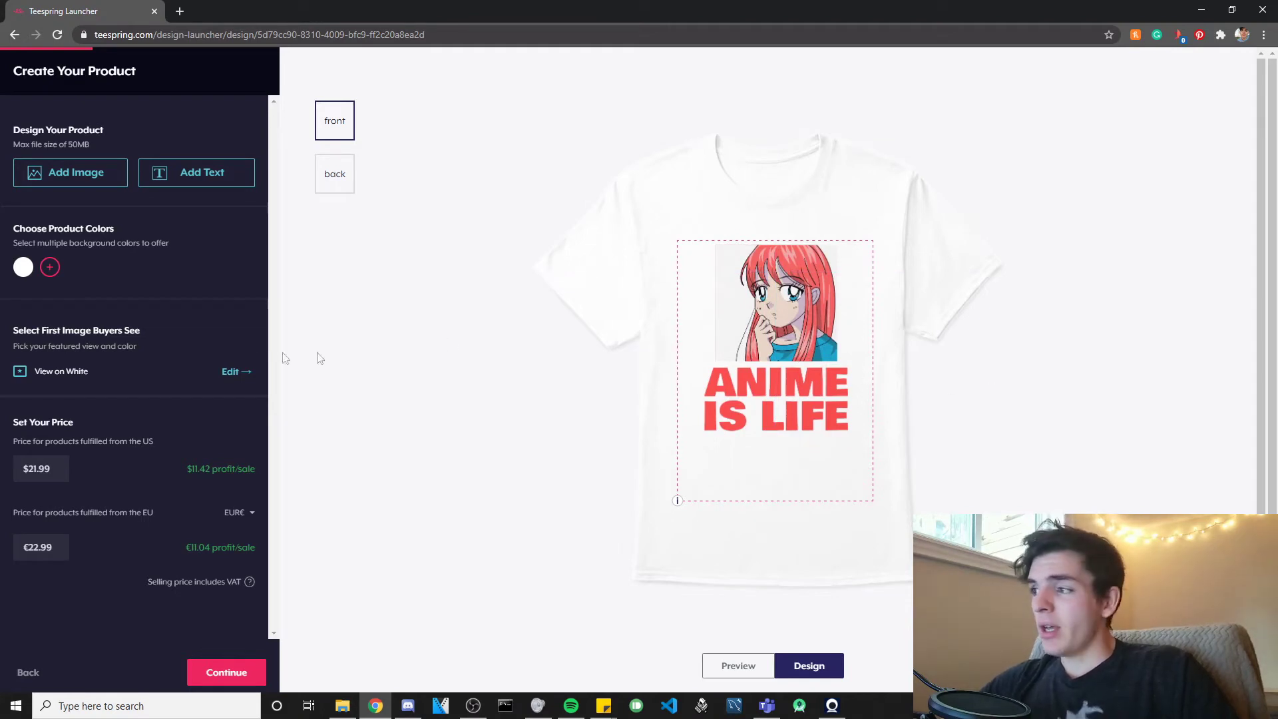
- Add black to the product colors offered and preview the design on the white shirt
left_click(50, 268)
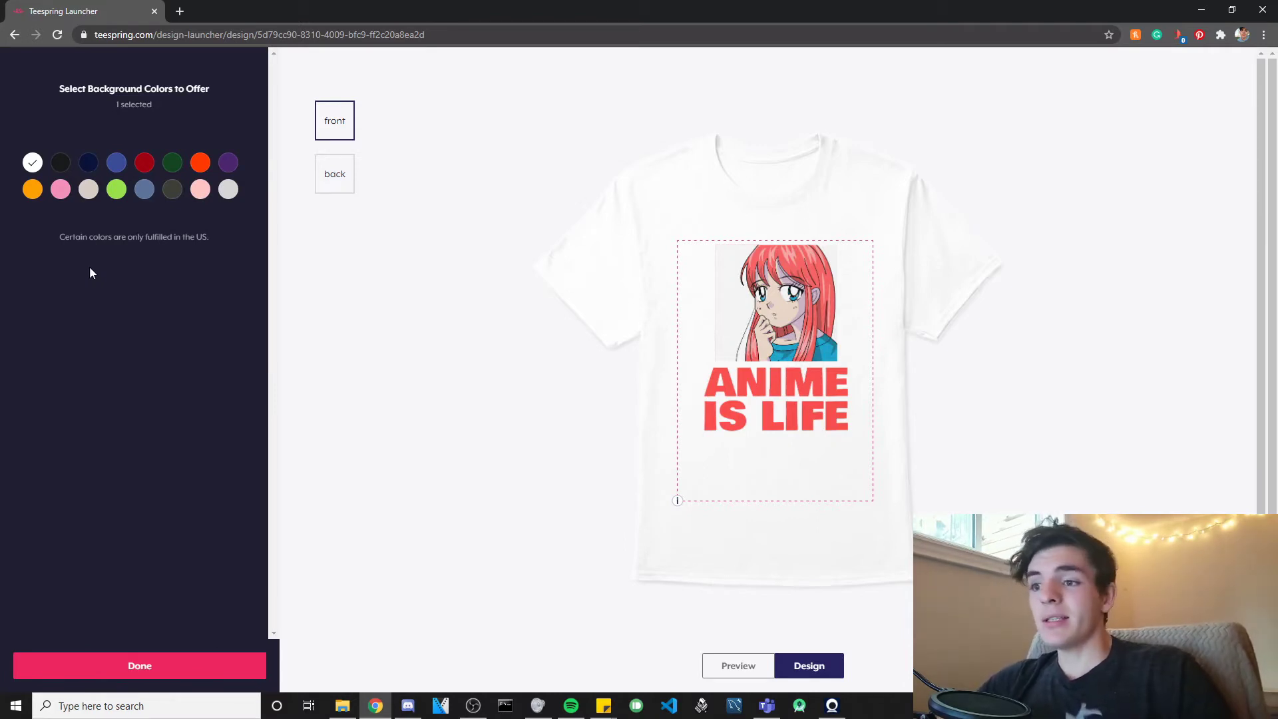
left_click(60, 163)
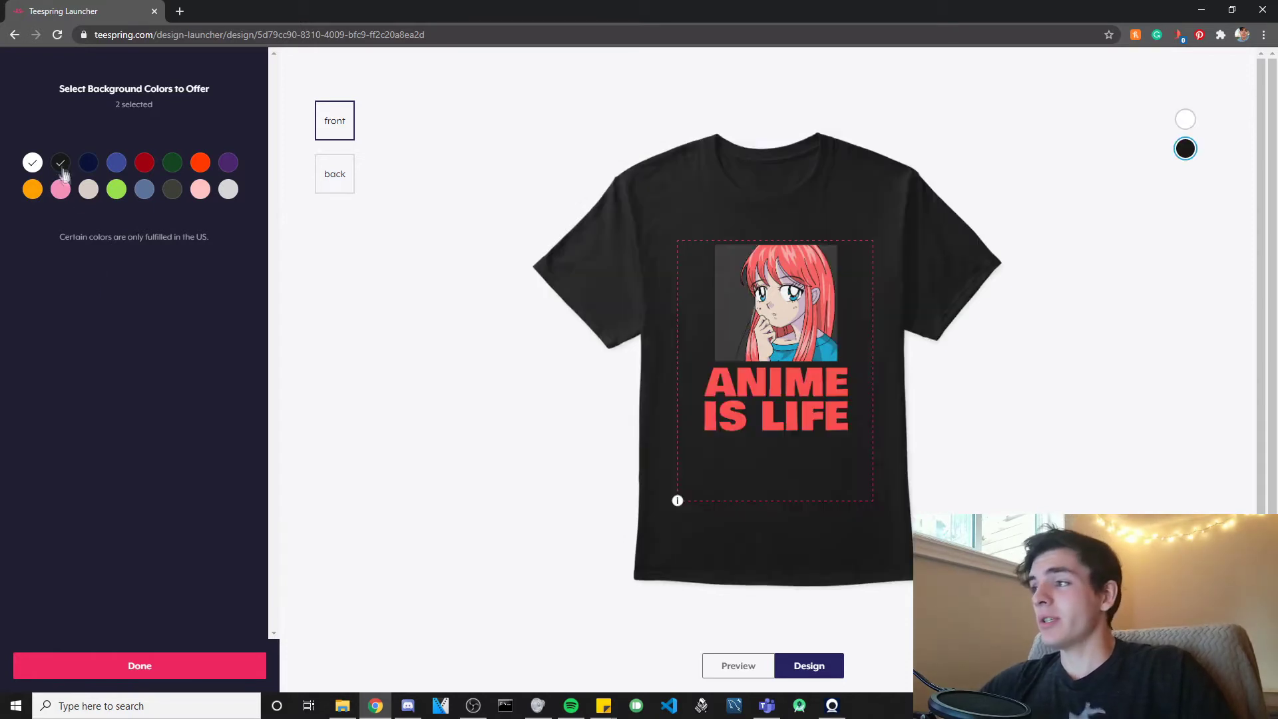
left_click(32, 162)
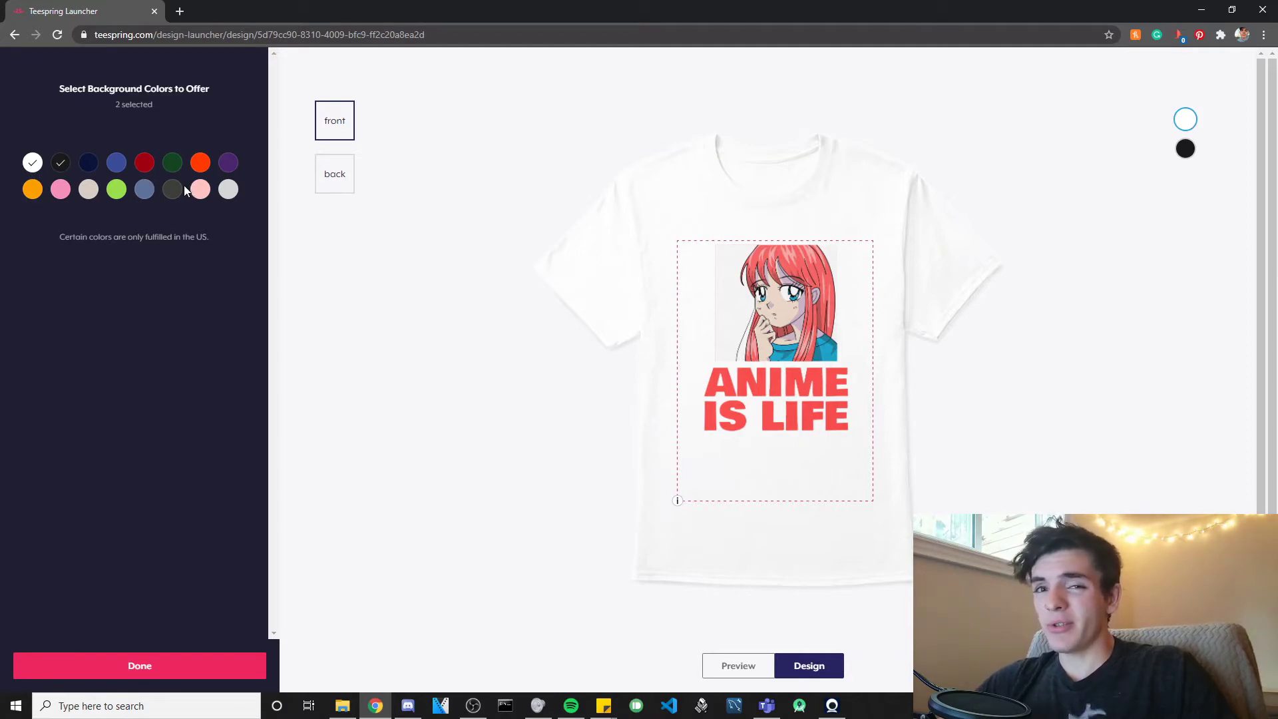
- Try the design on blue, red and dark green shirts, then deselect those three colors
left_click(116, 162)
left_click(150, 171)
left_click(118, 168)
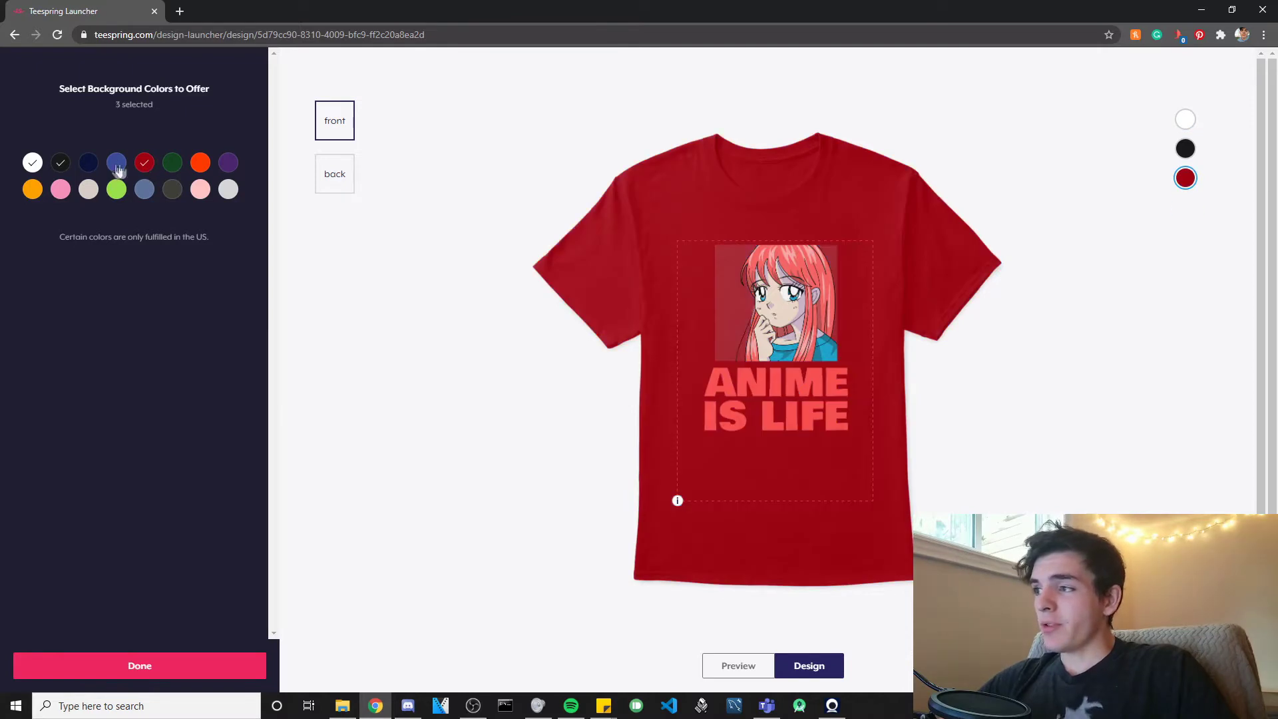
left_click(146, 170)
left_click(117, 163)
left_click(145, 162)
left_click(172, 164)
left_click(117, 167)
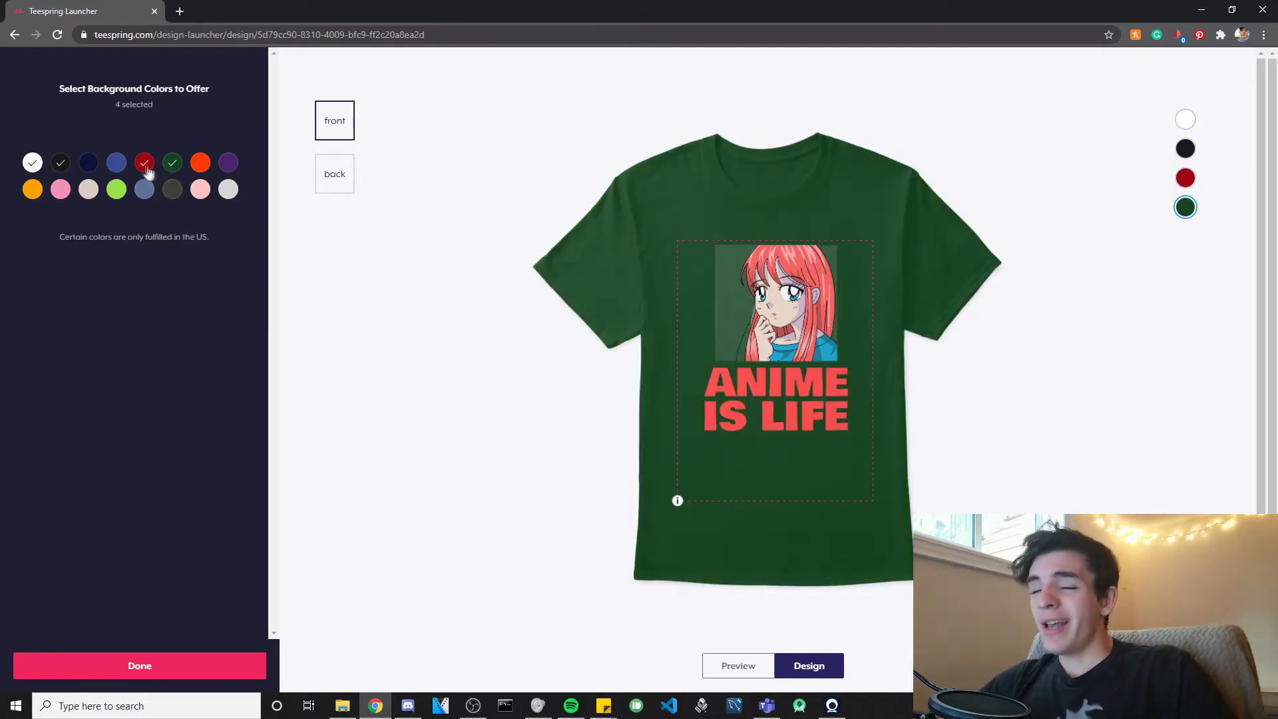
left_click(147, 169)
left_click(173, 170)
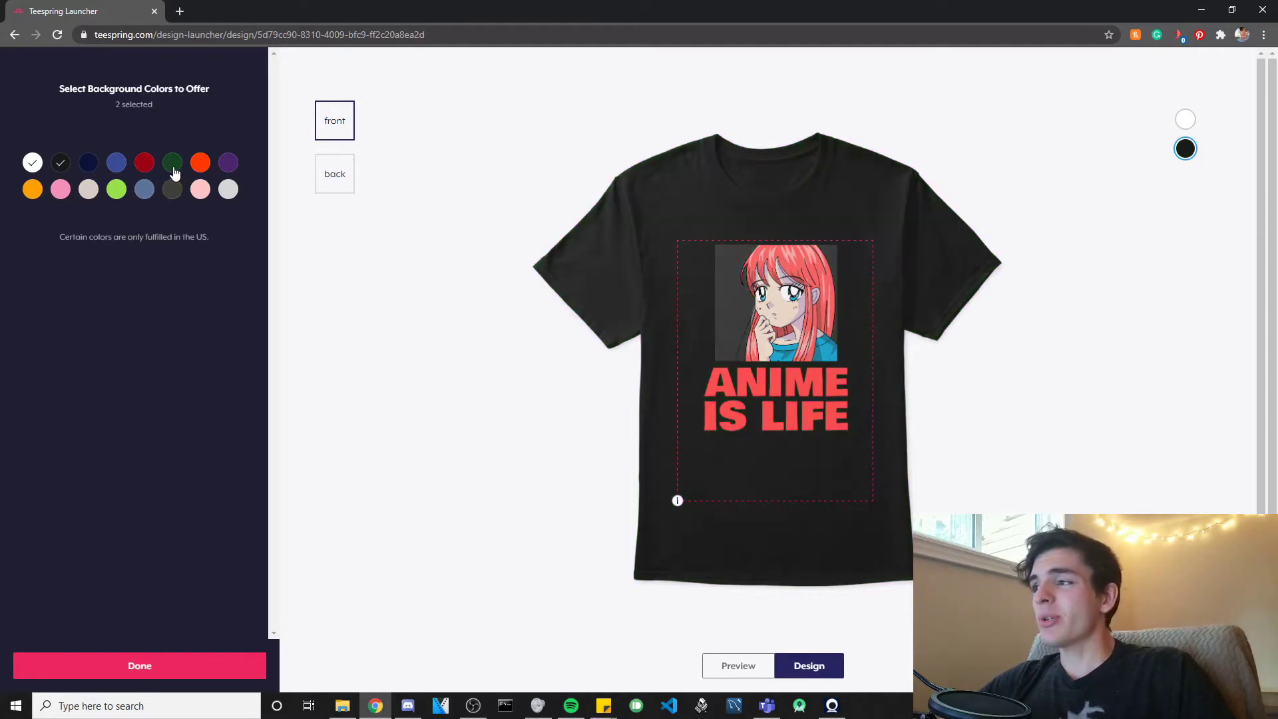
- Try the slate blue and beige shirt colors with the design, then deselect both
left_click(142, 193)
left_click(142, 193)
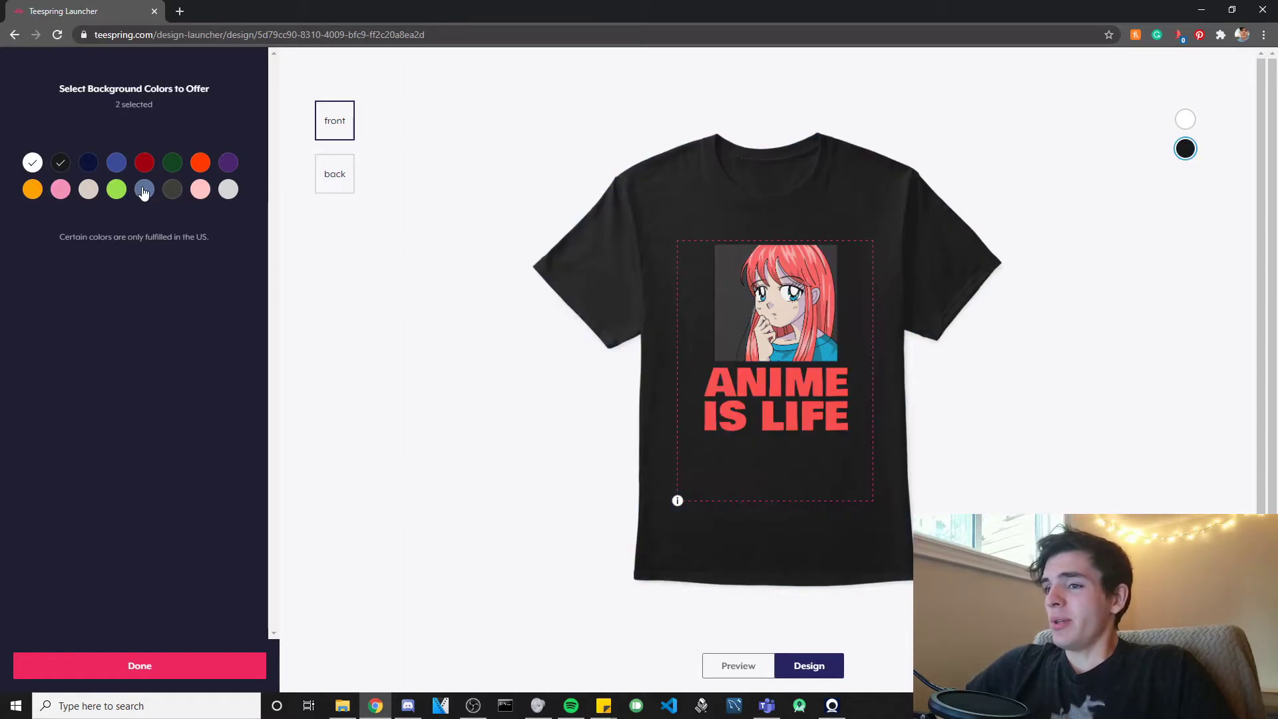
left_click(89, 193)
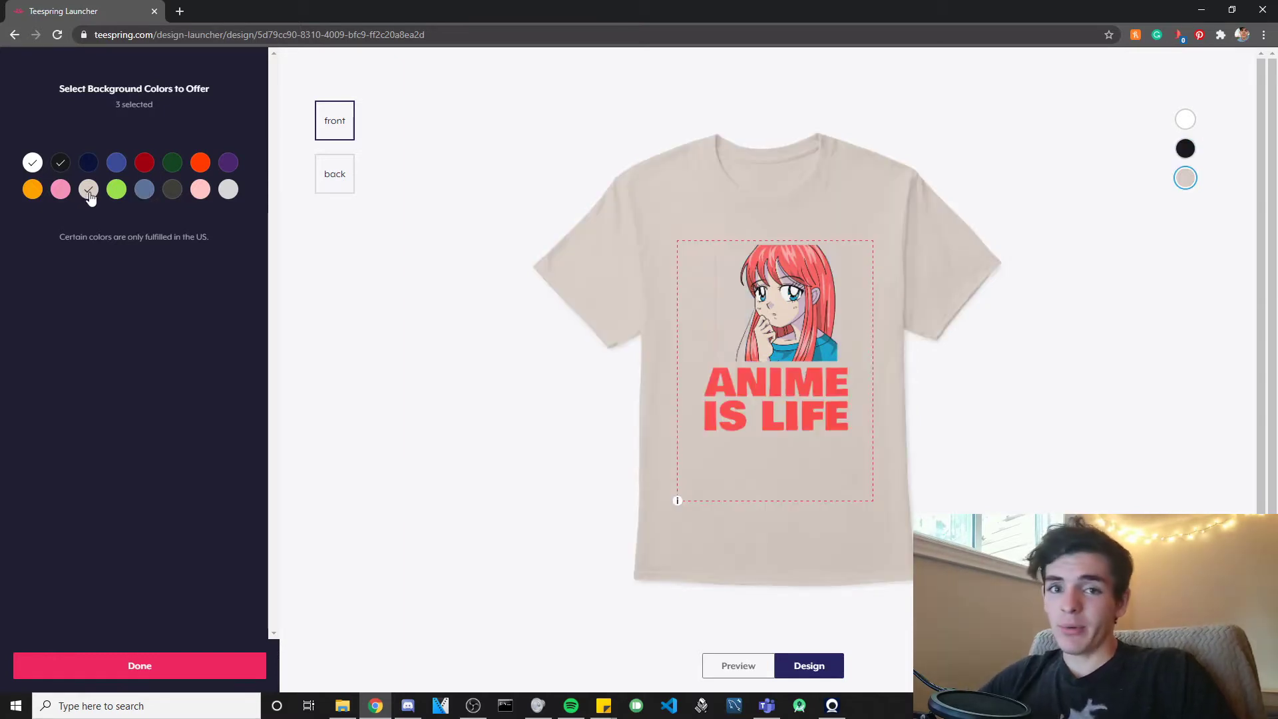
left_click(89, 194)
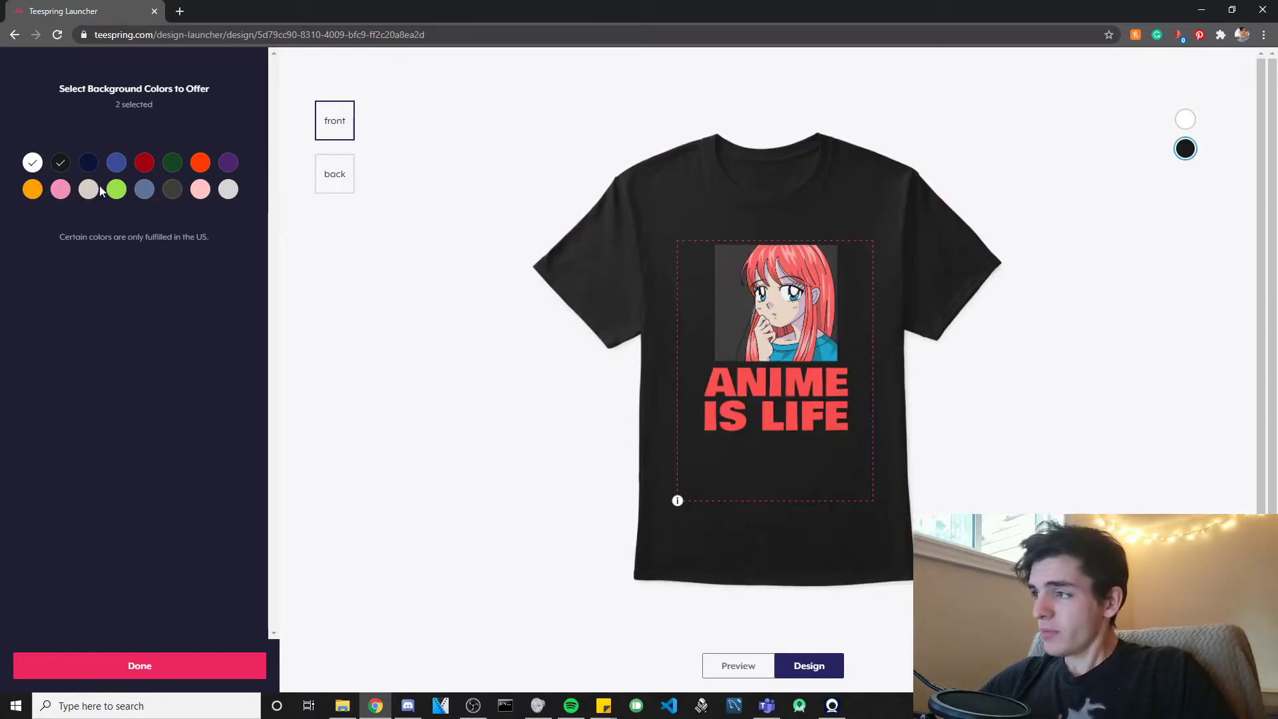
- Add light pink, purple and navy to the offered product colors and confirm the selection
left_click(116, 166)
left_click(115, 166)
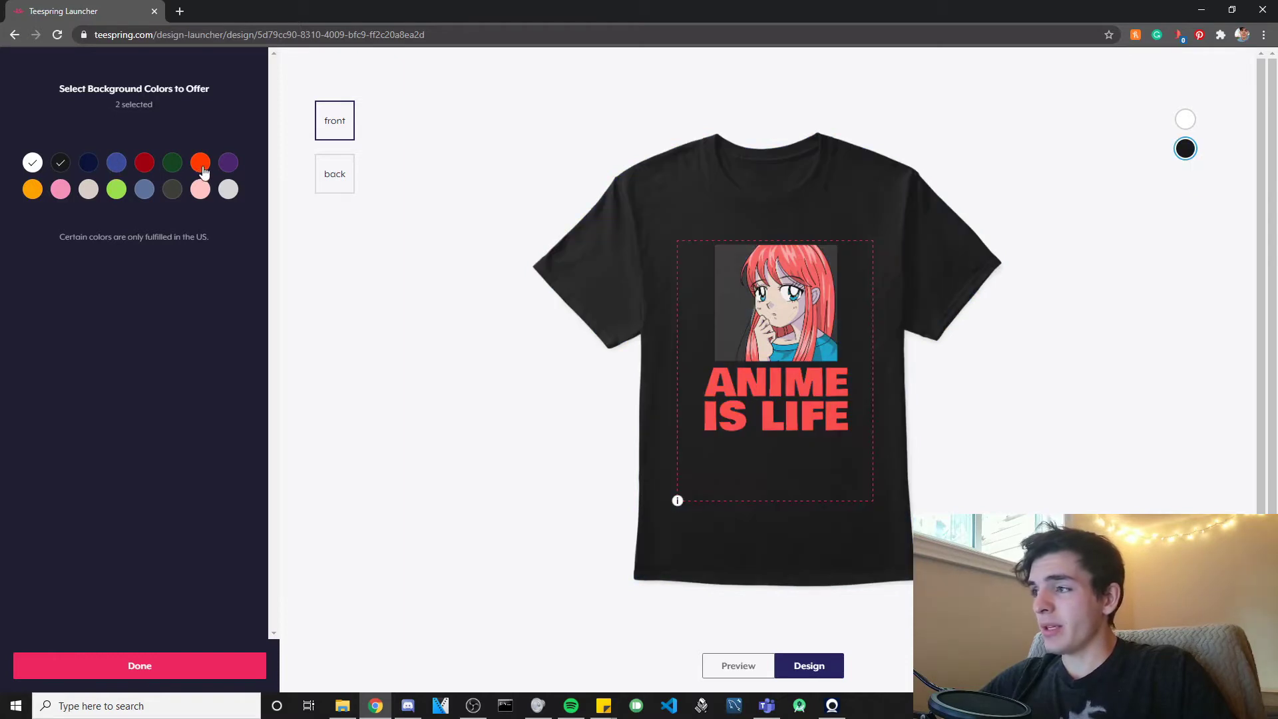
left_click(199, 189)
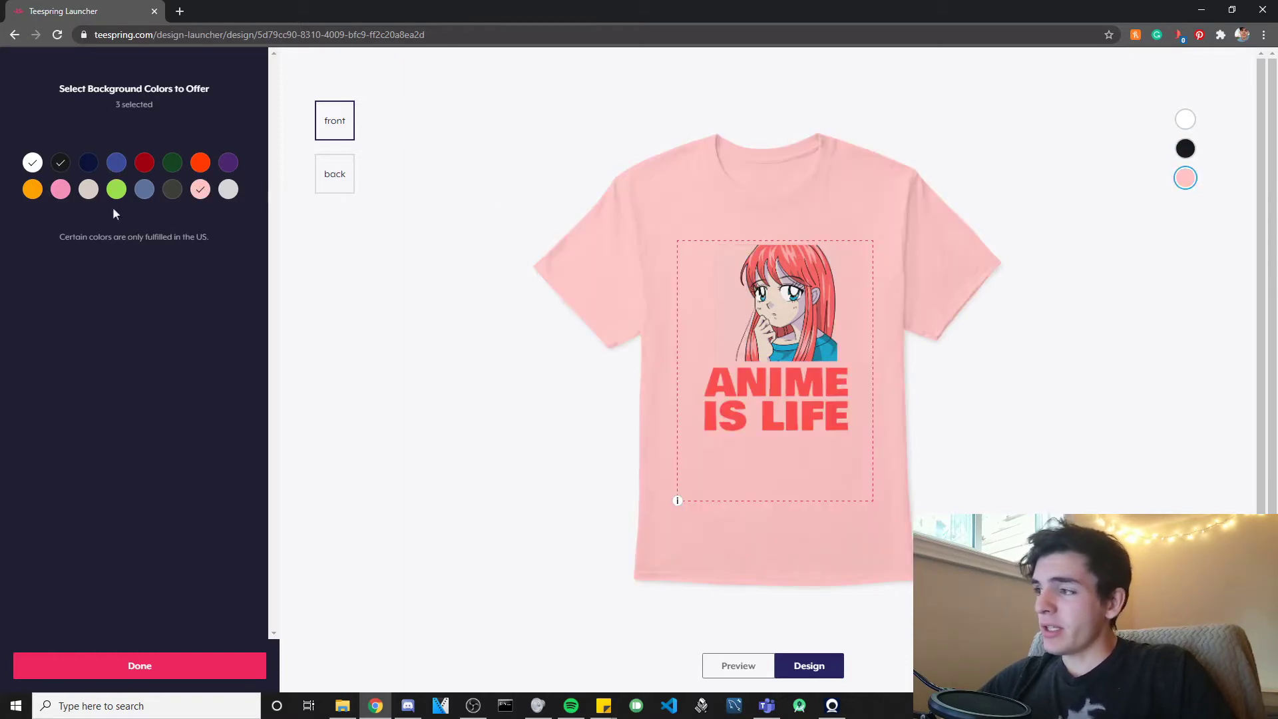
left_click(33, 192)
left_click(33, 192)
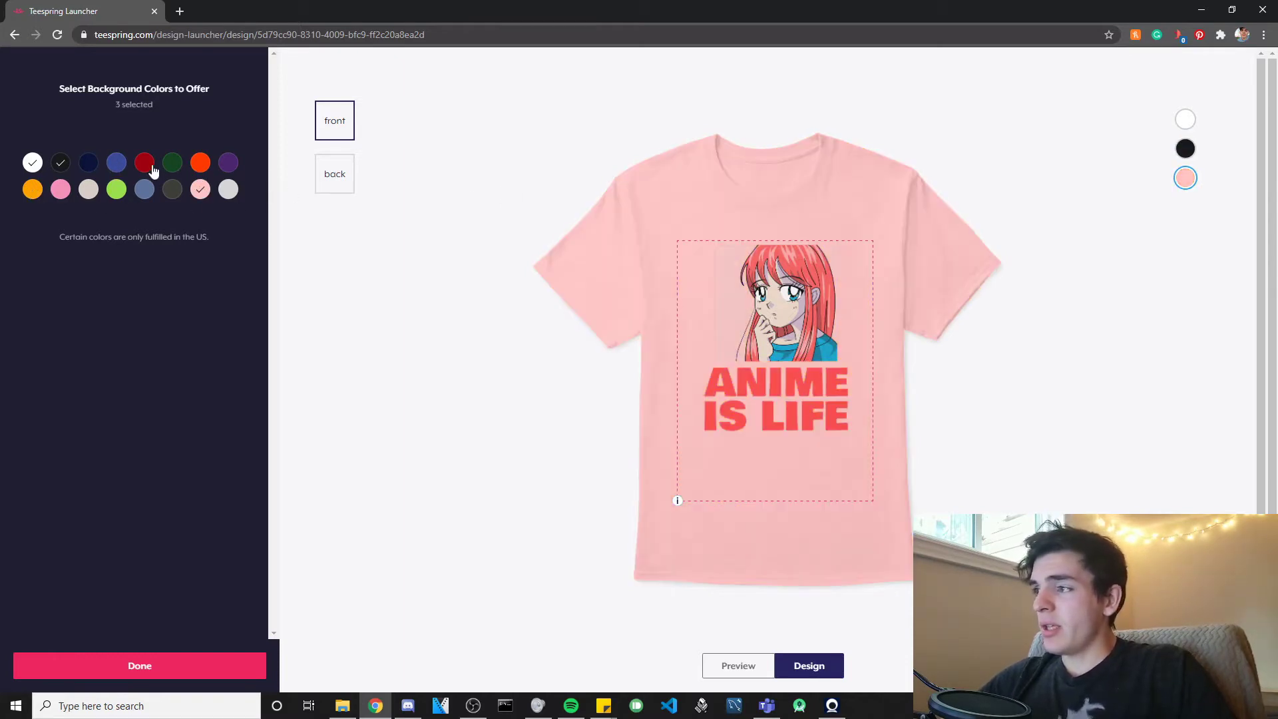
left_click(224, 166)
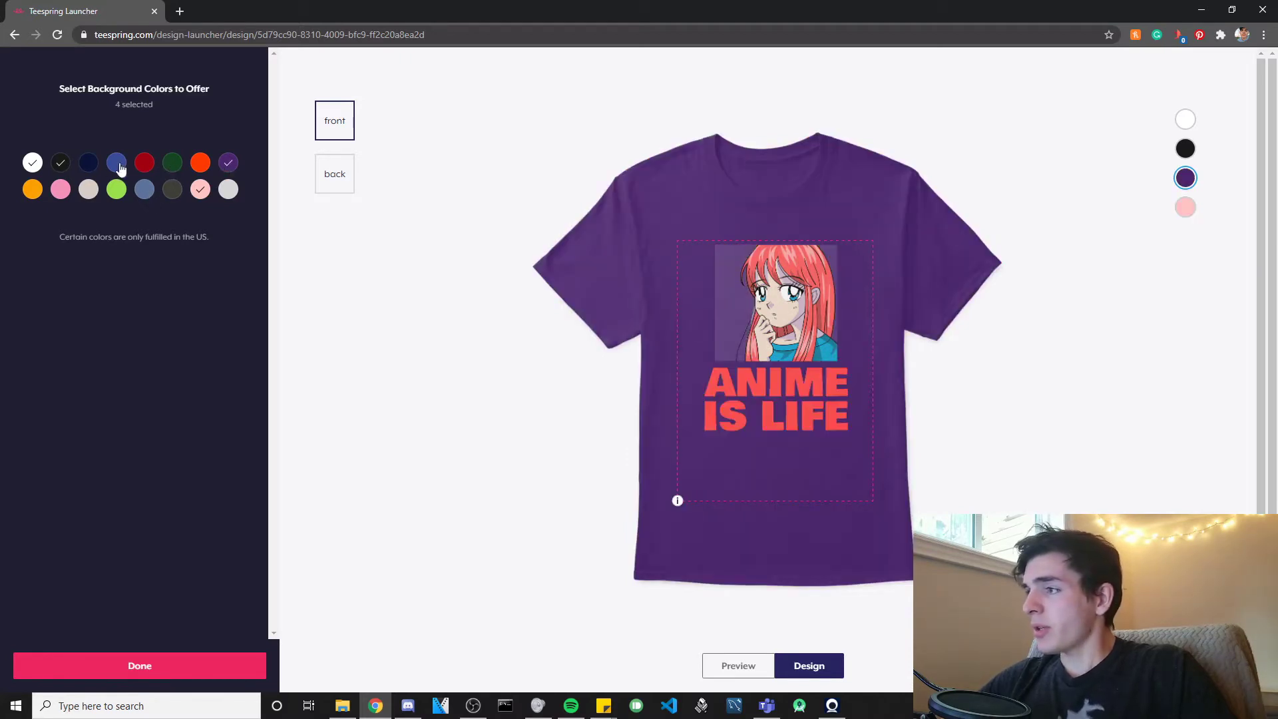
left_click(92, 167)
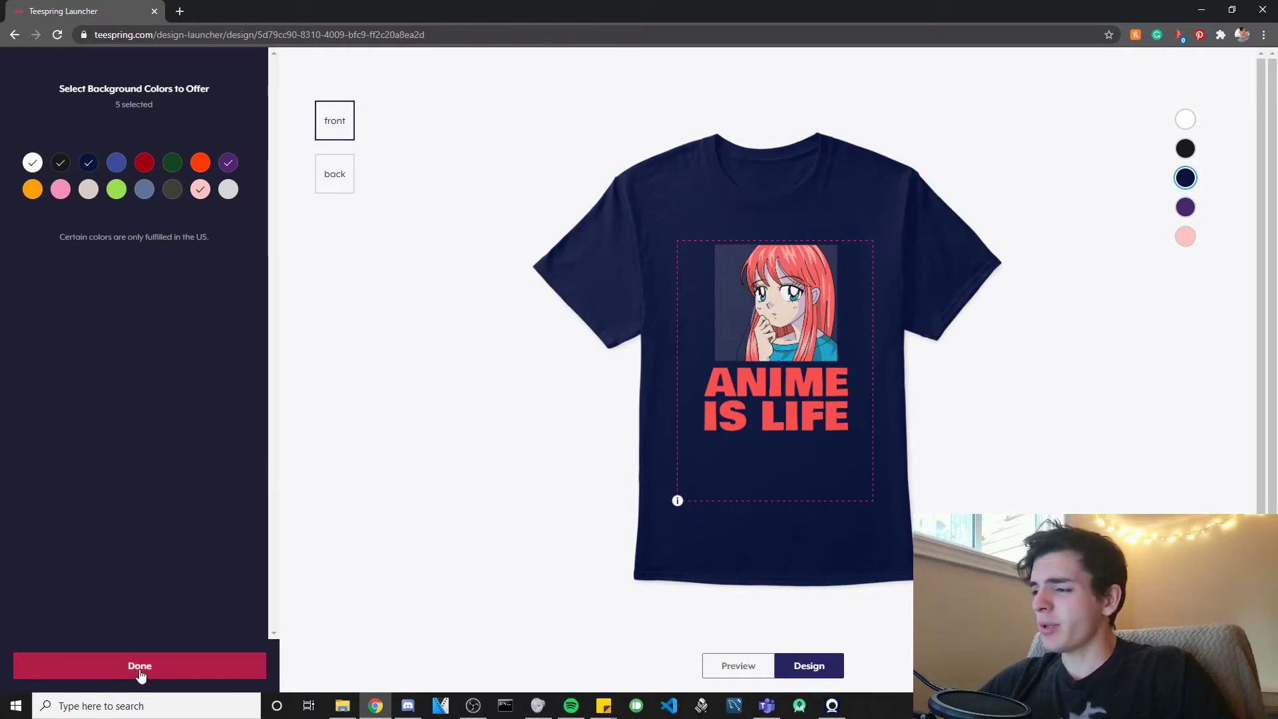
left_click(183, 665)
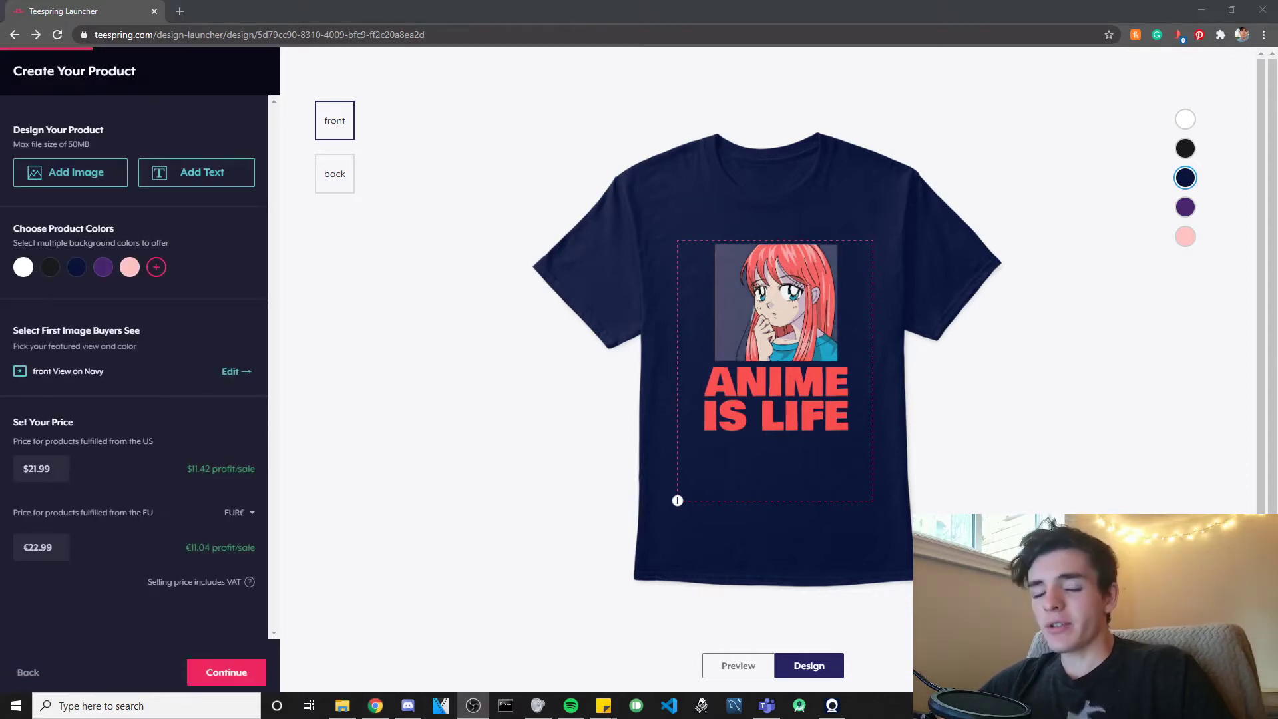
- Set the first image buyers see to the front view on black
left_click(244, 377)
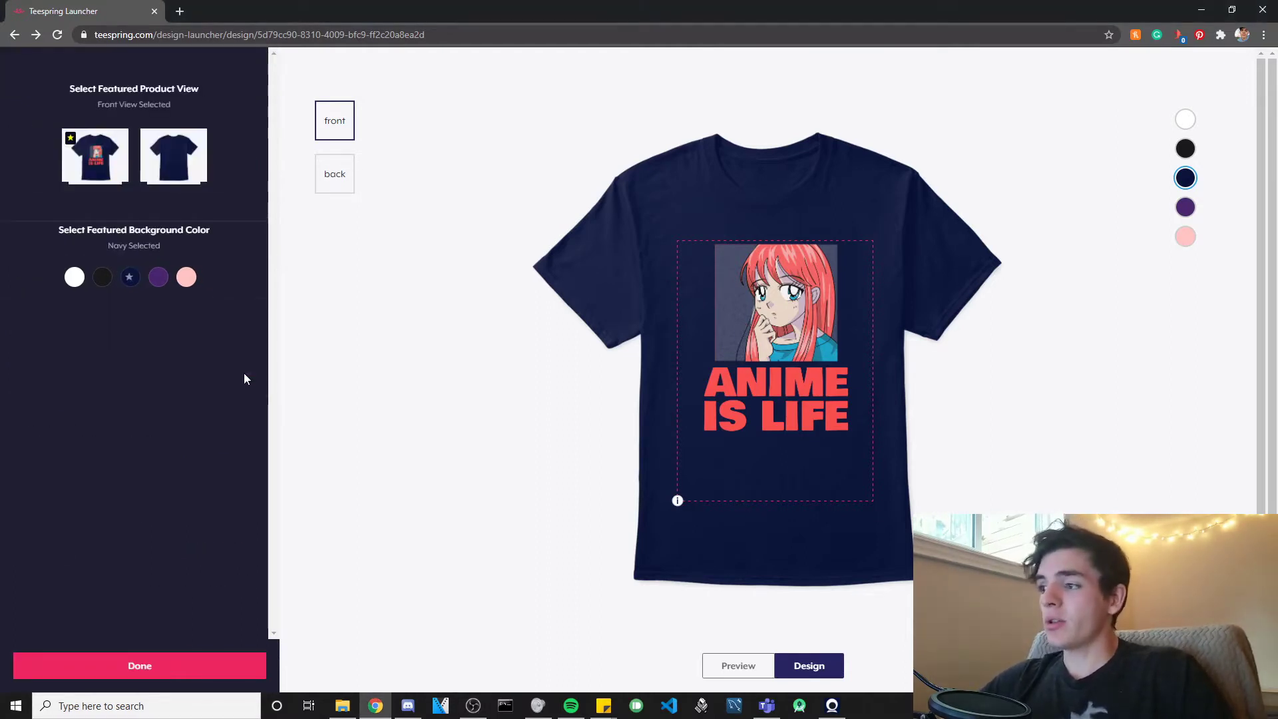
left_click(96, 284)
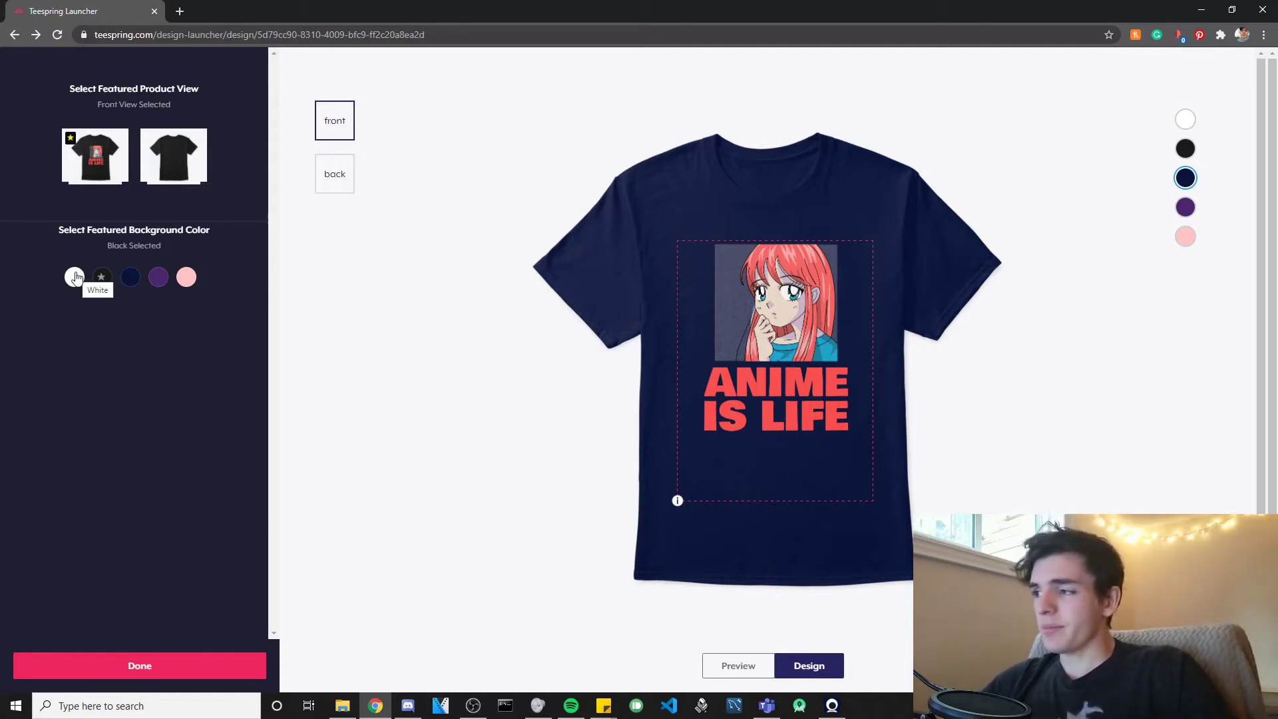
left_click(76, 278)
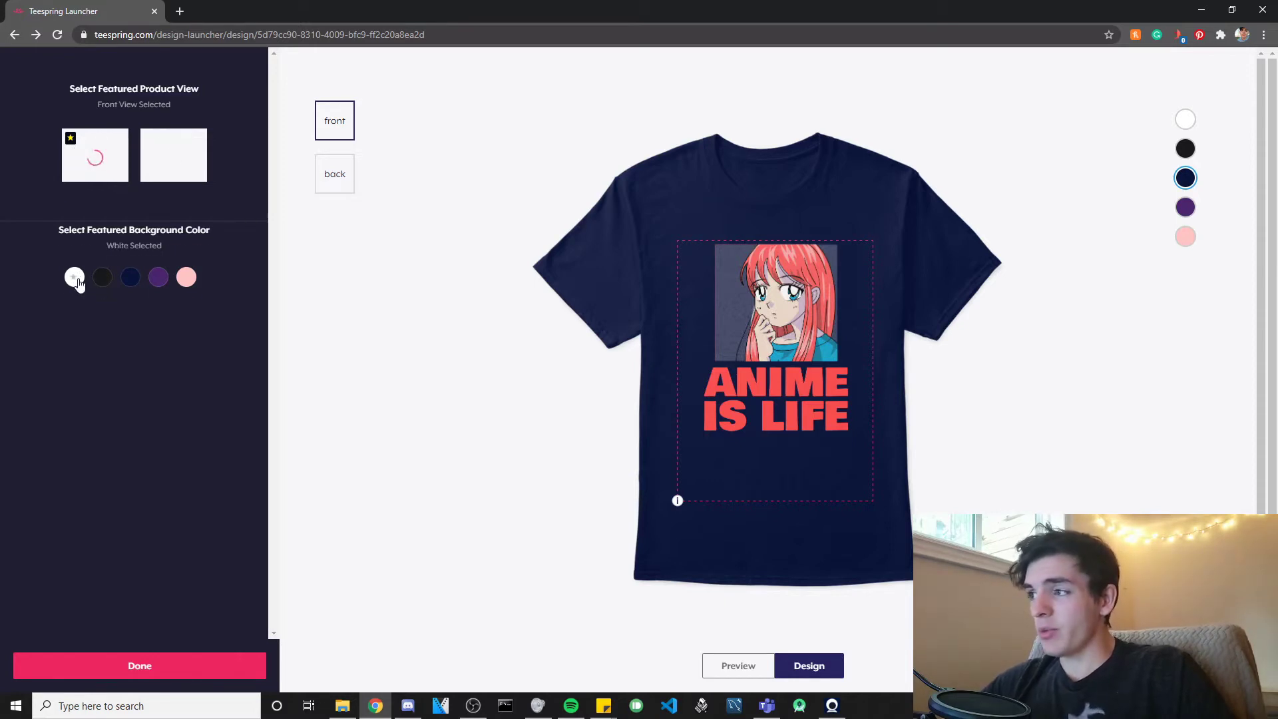
left_click(103, 282)
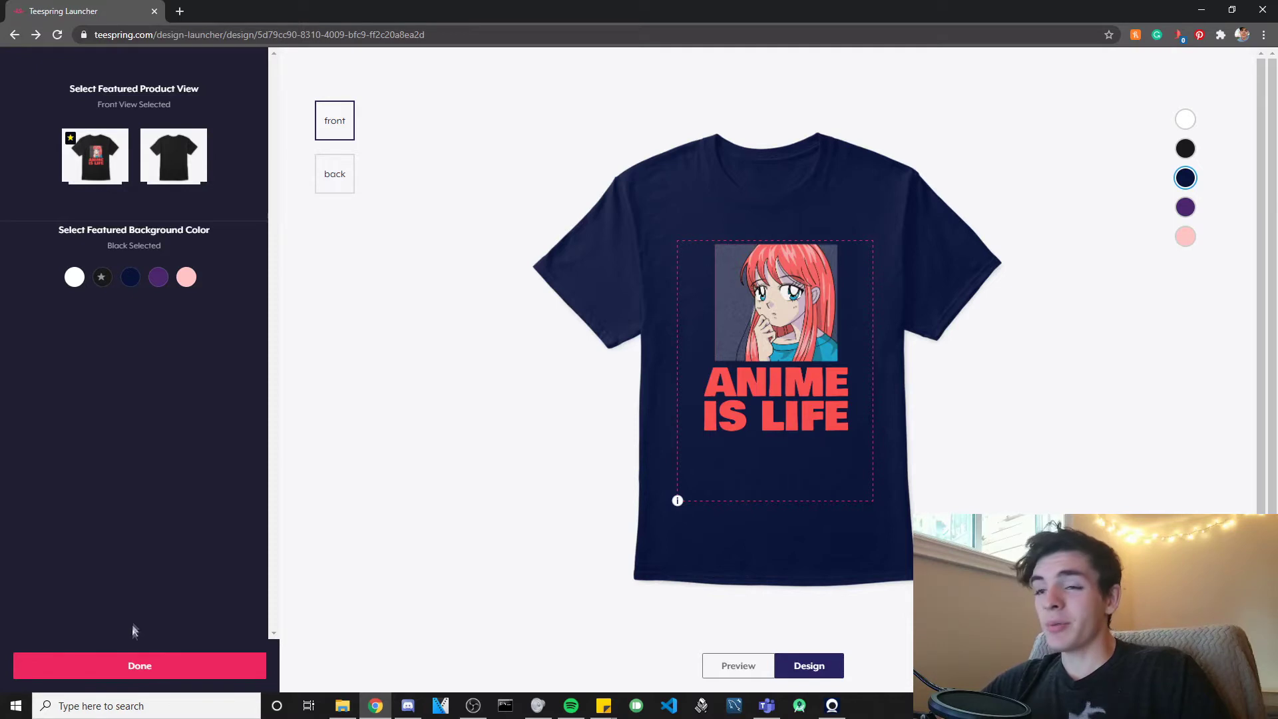
left_click(161, 671)
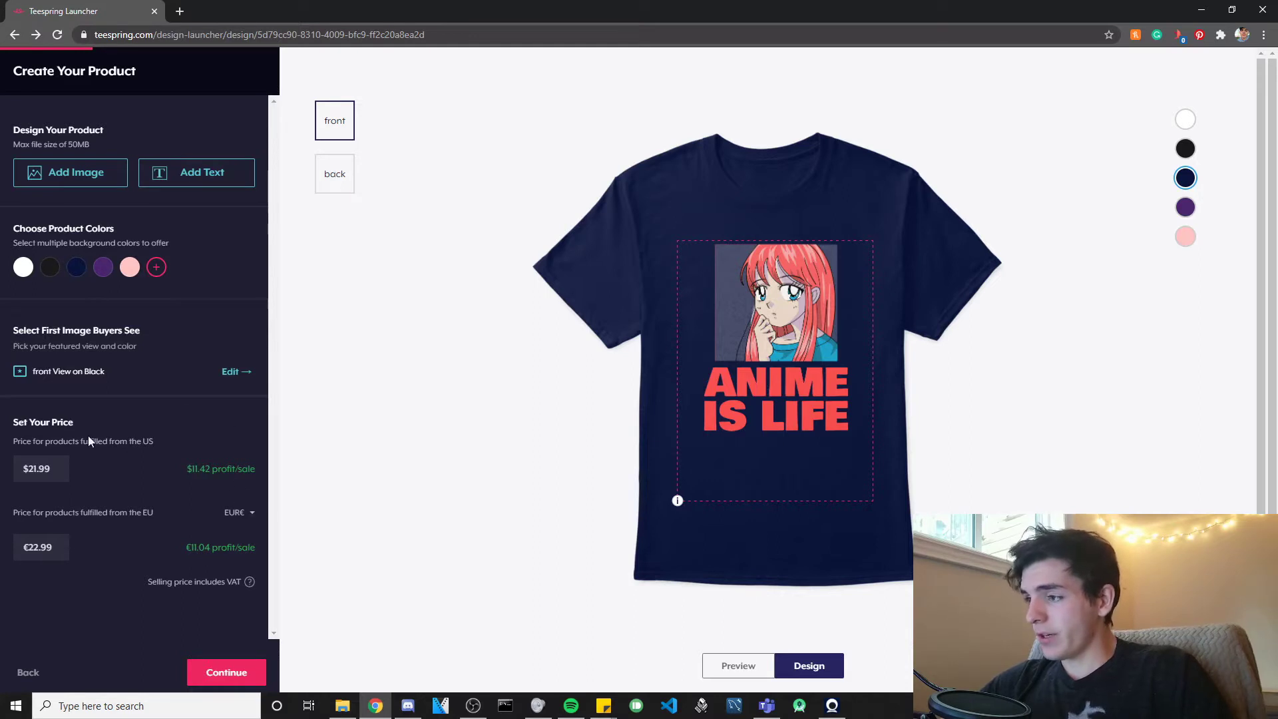
- Review the featured image settings, then deselect and reselect black among the offered colors to preview the black shirt
left_click(234, 372)
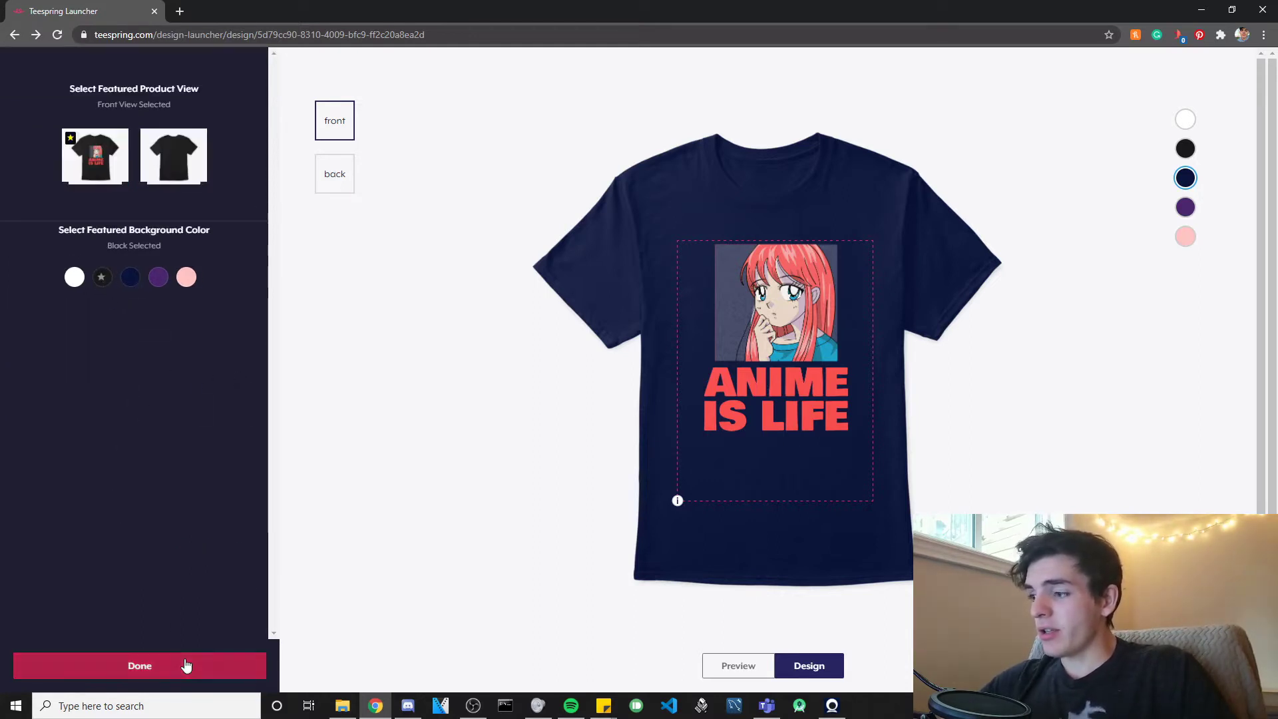
left_click(263, 666)
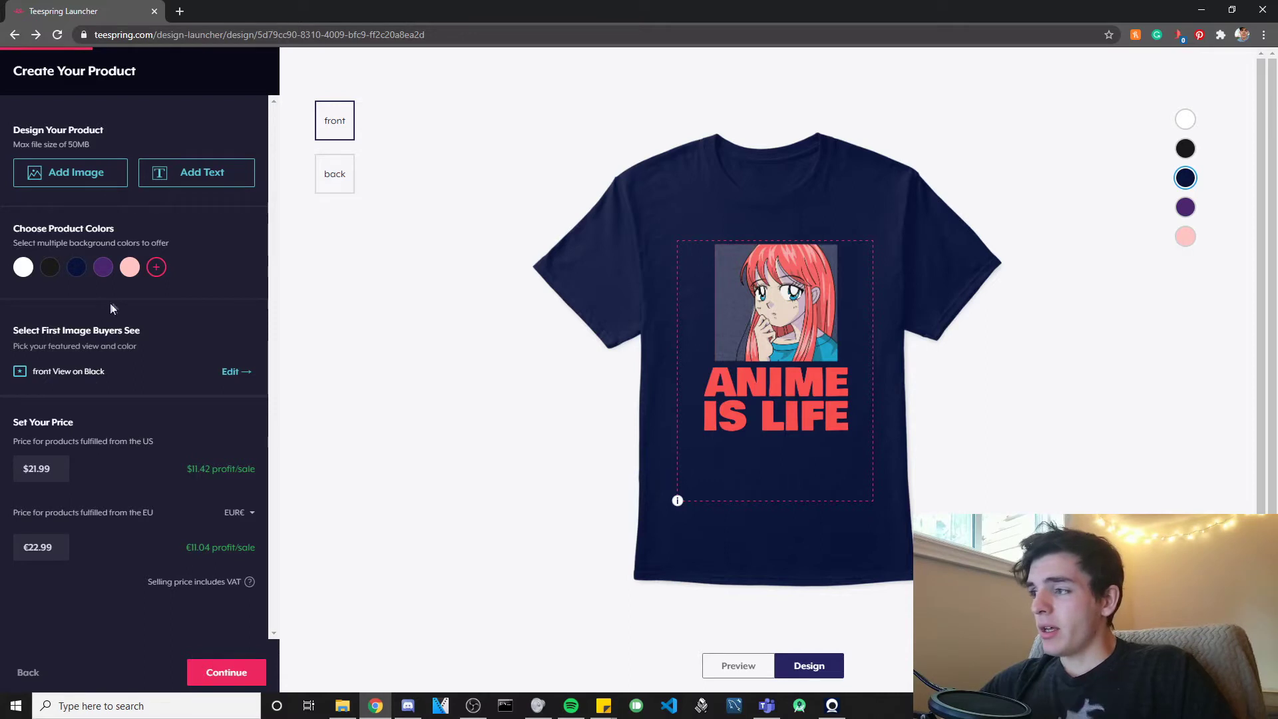
left_click(157, 273)
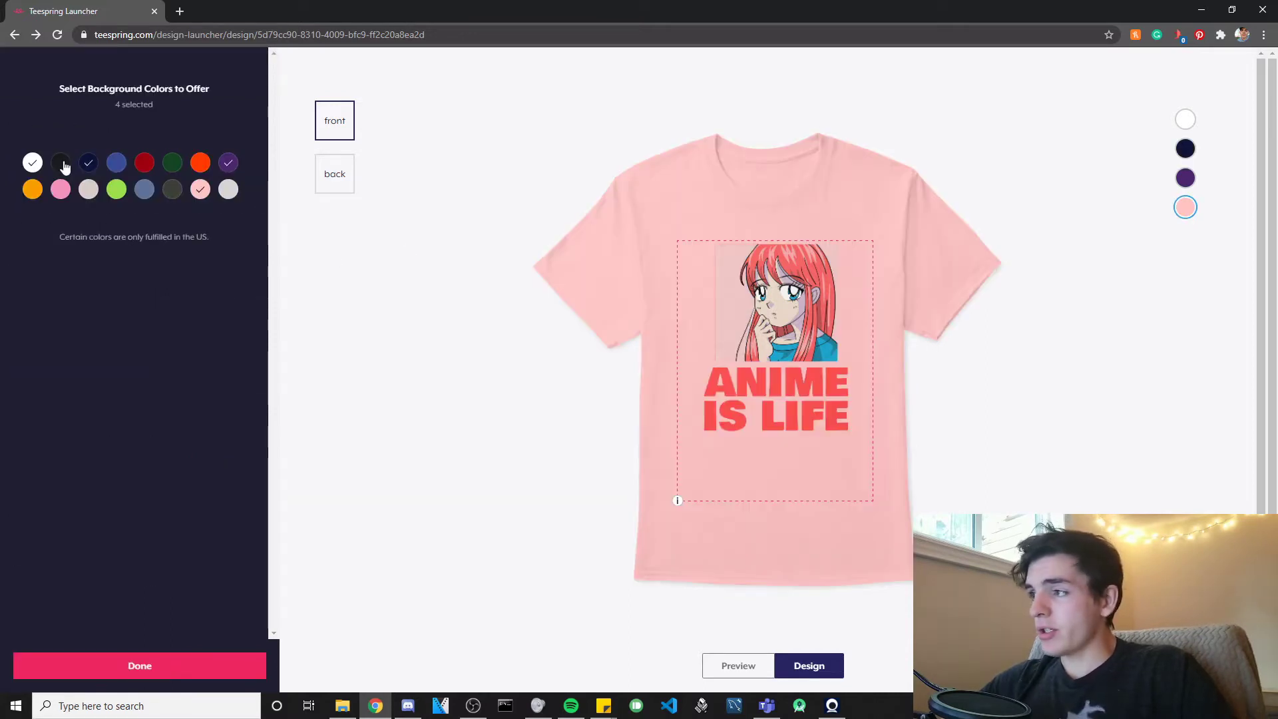
left_click(223, 668)
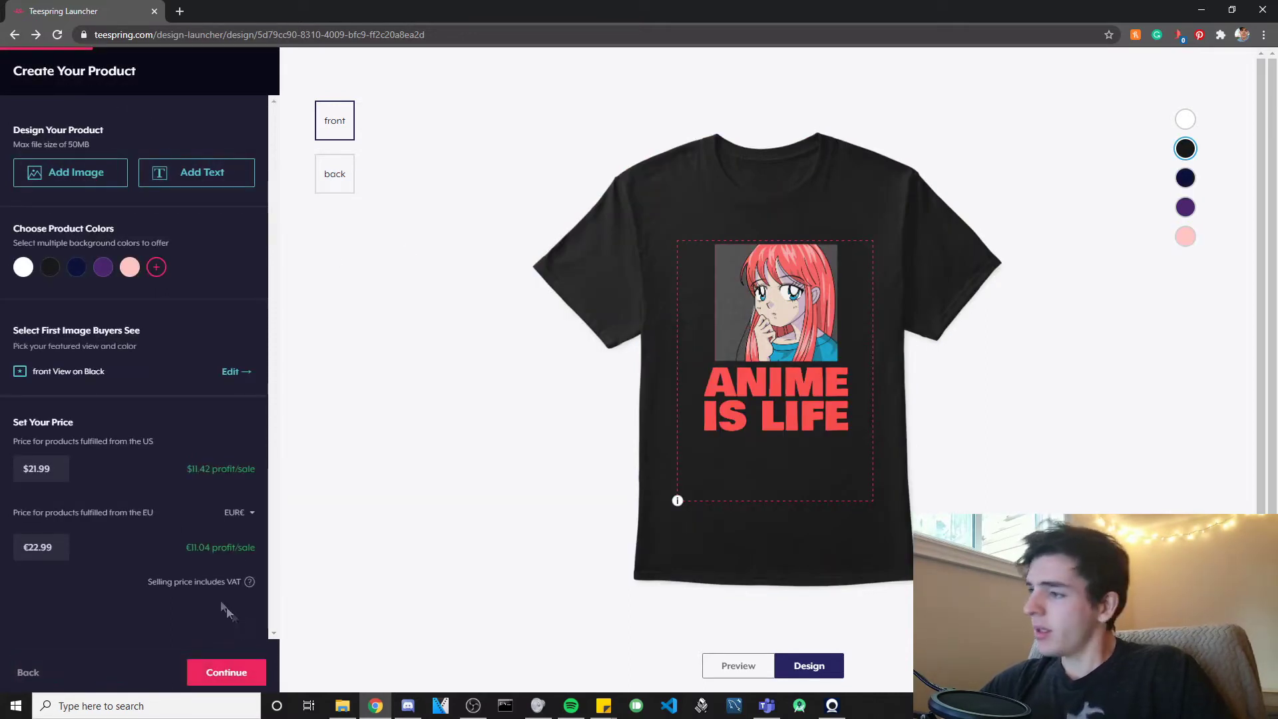
- Set the price for products fulfilled from the US to $19.97
left_click(49, 464)
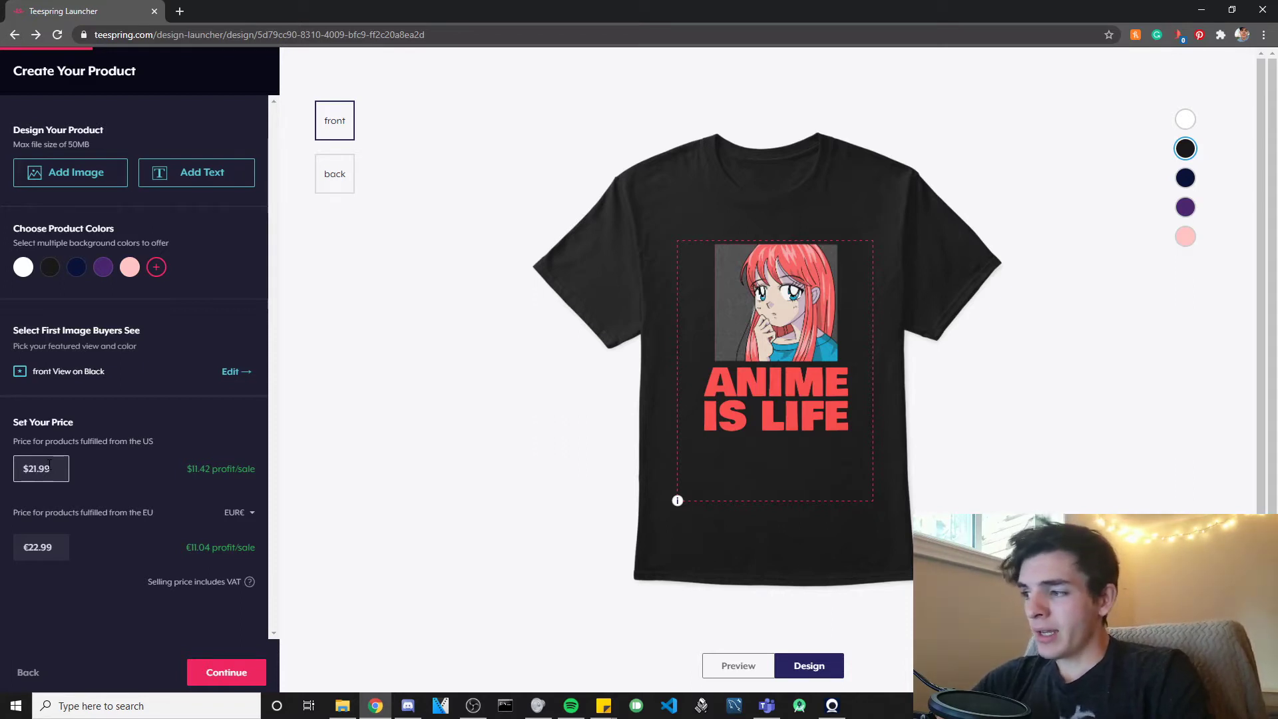
key("BackSpace")
key("BackSpace")
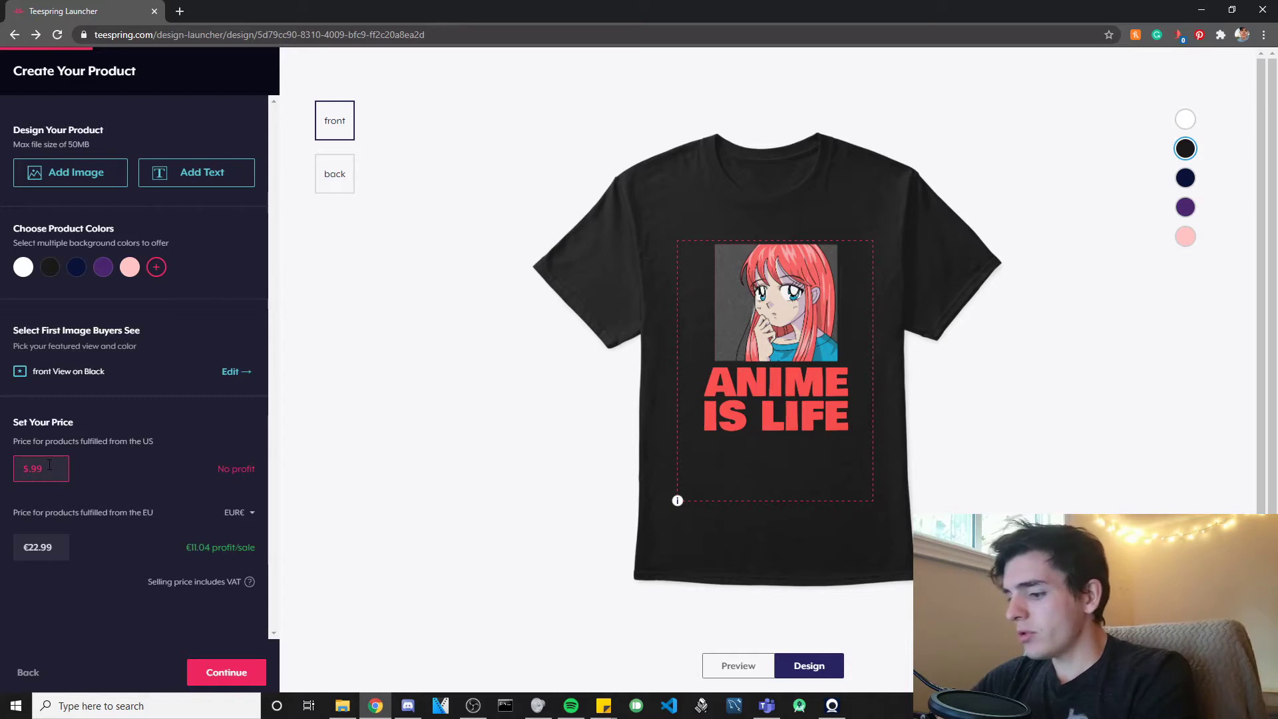
type("19")
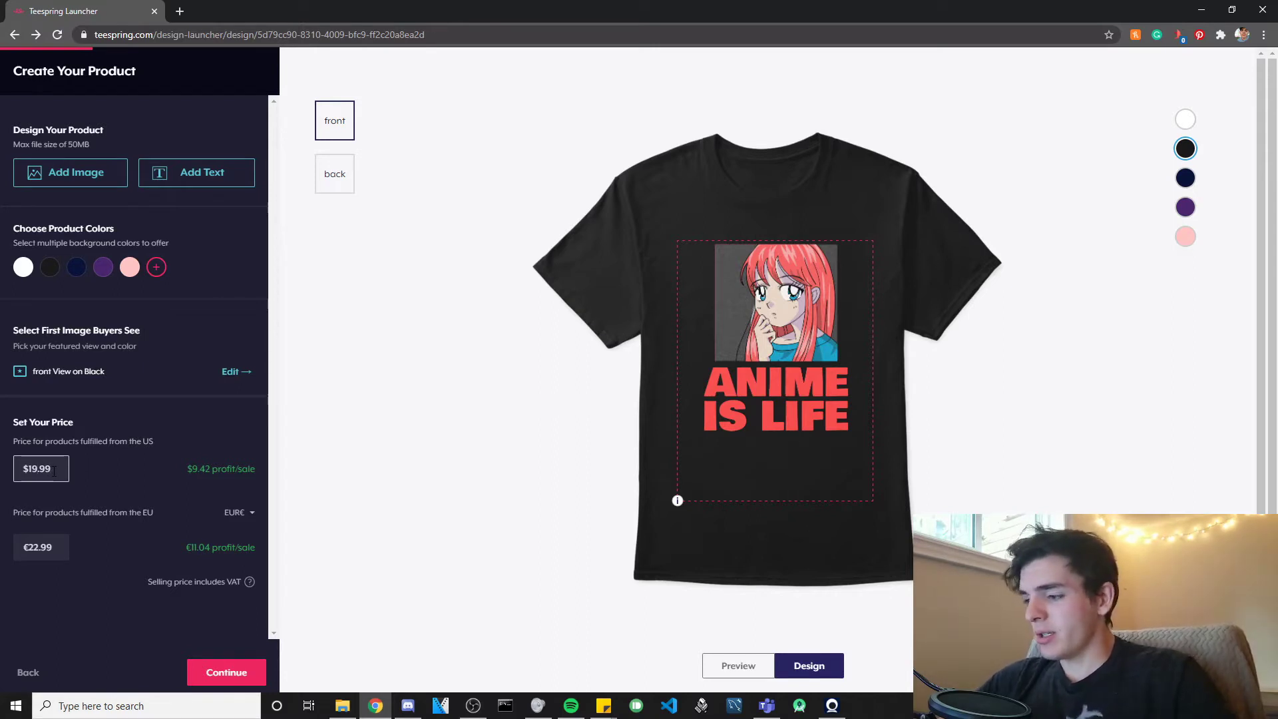
key("BackSpace")
type("7")
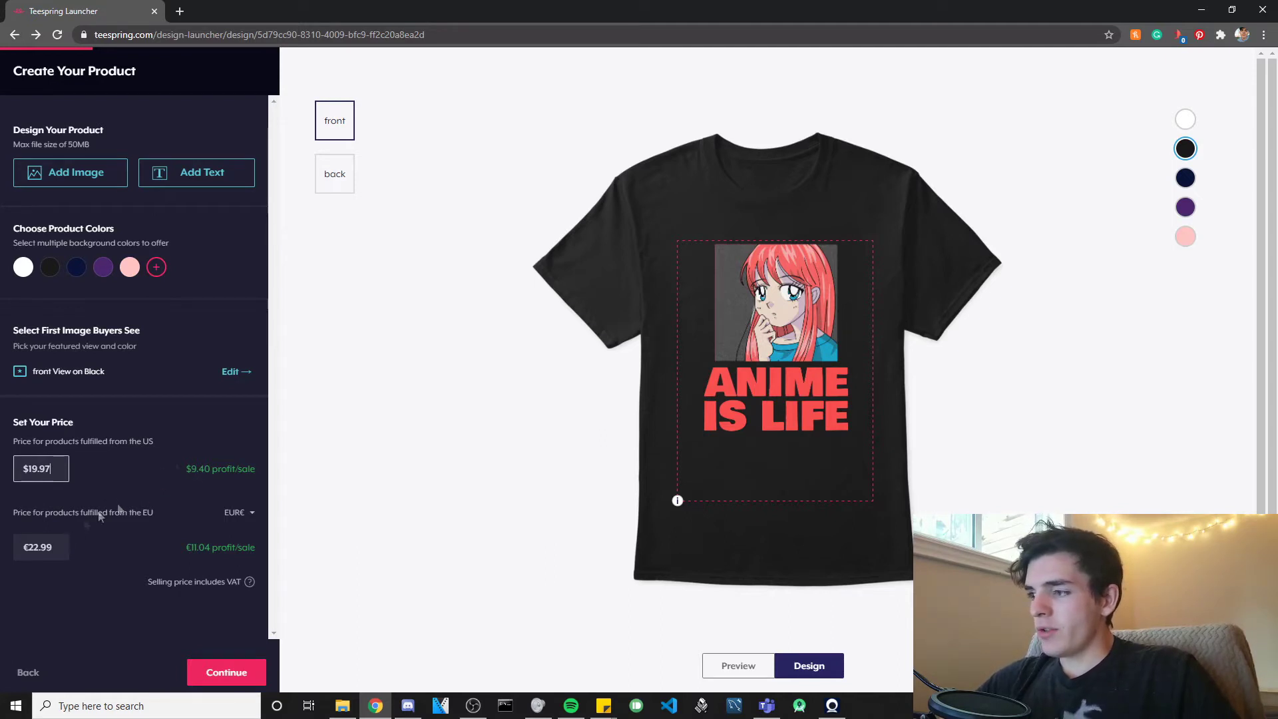
- Set the price for products fulfilled from the EU to €19.97 and continue to adding more products
left_click_drag(54, 547, 34, 550)
key("BackSpace")
key("BackSpace")
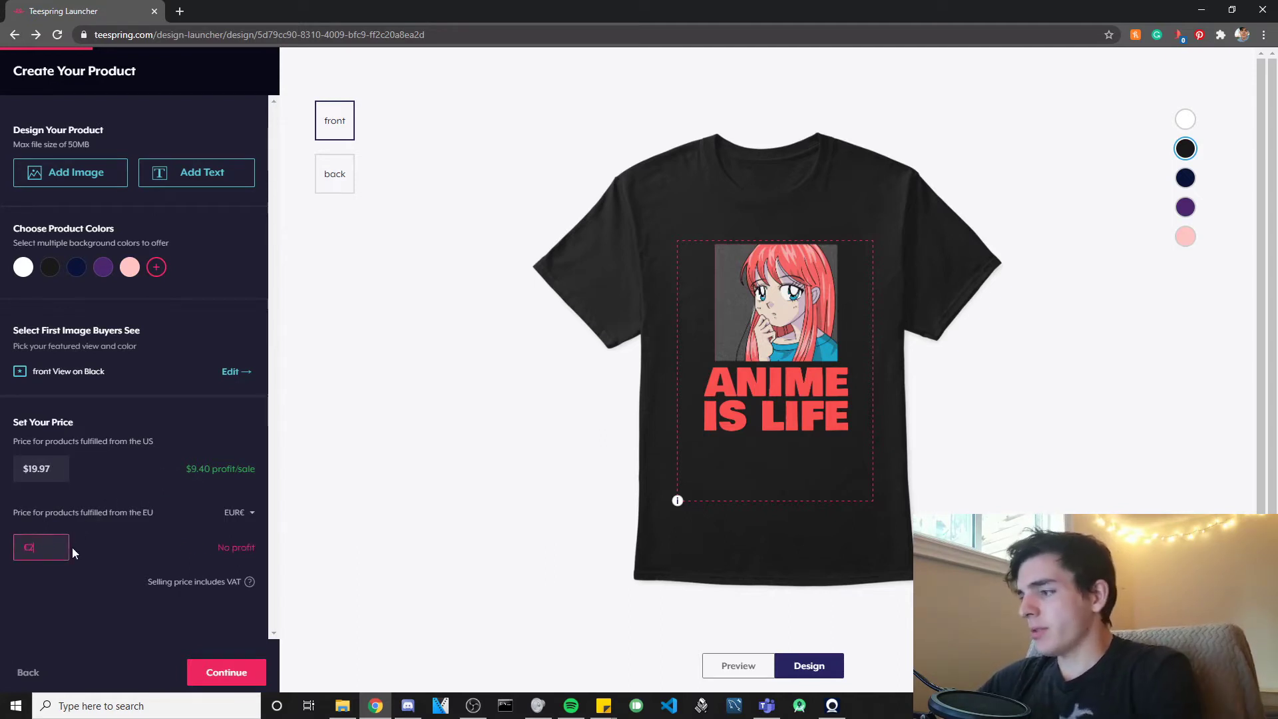
type("19.97")
left_click(105, 595)
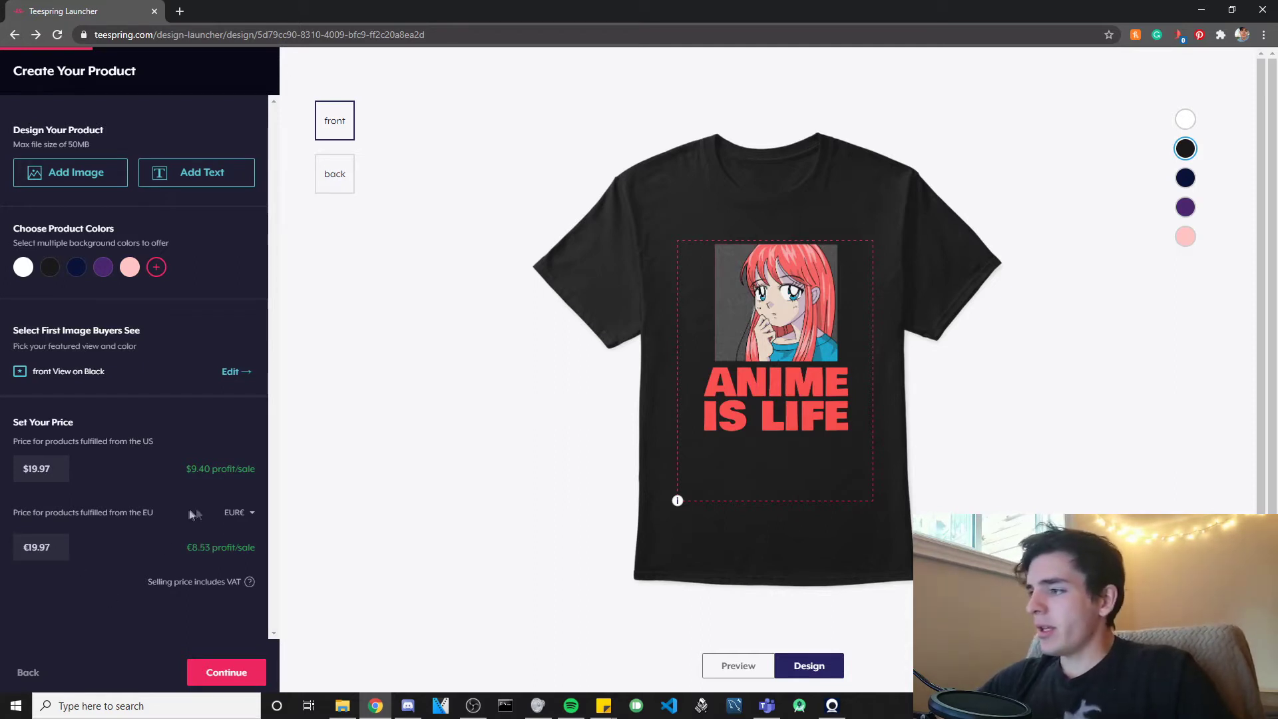
left_click(216, 674)
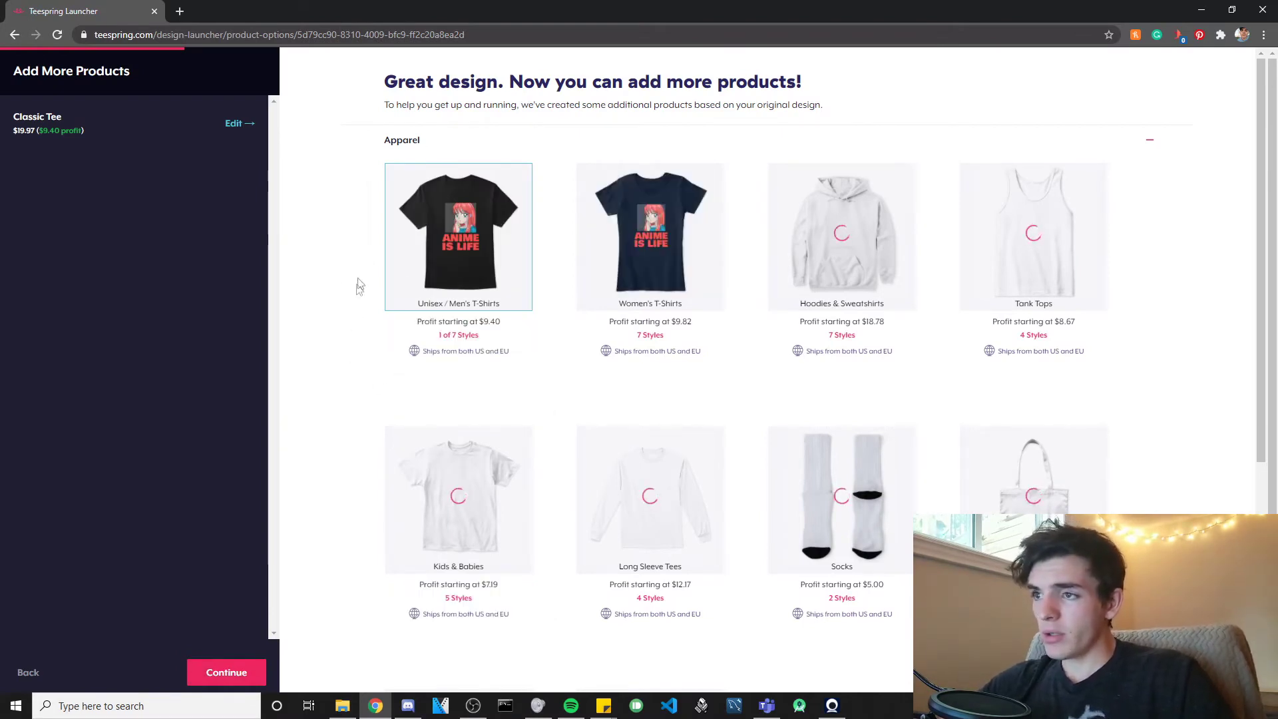
- Add the Premium Tee from the unisex and men's T-shirt styles to the listing
left_click(446, 337)
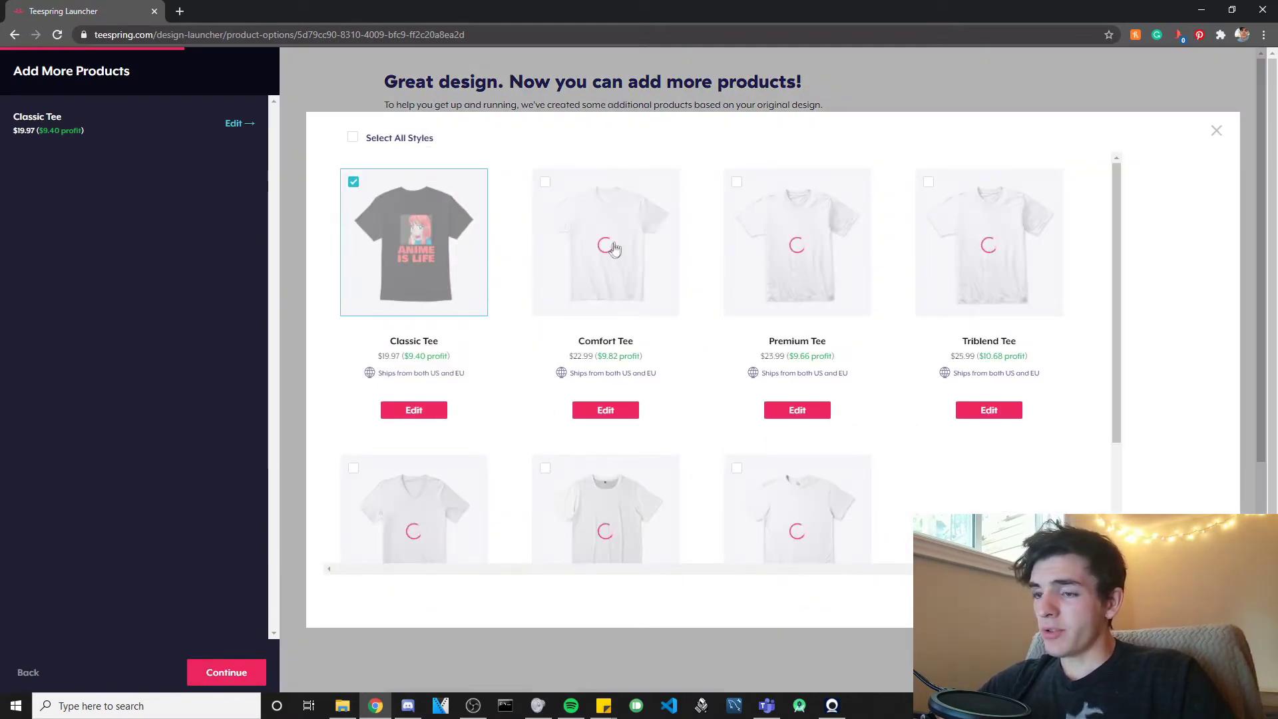
scroll(619, 260, "down", 2)
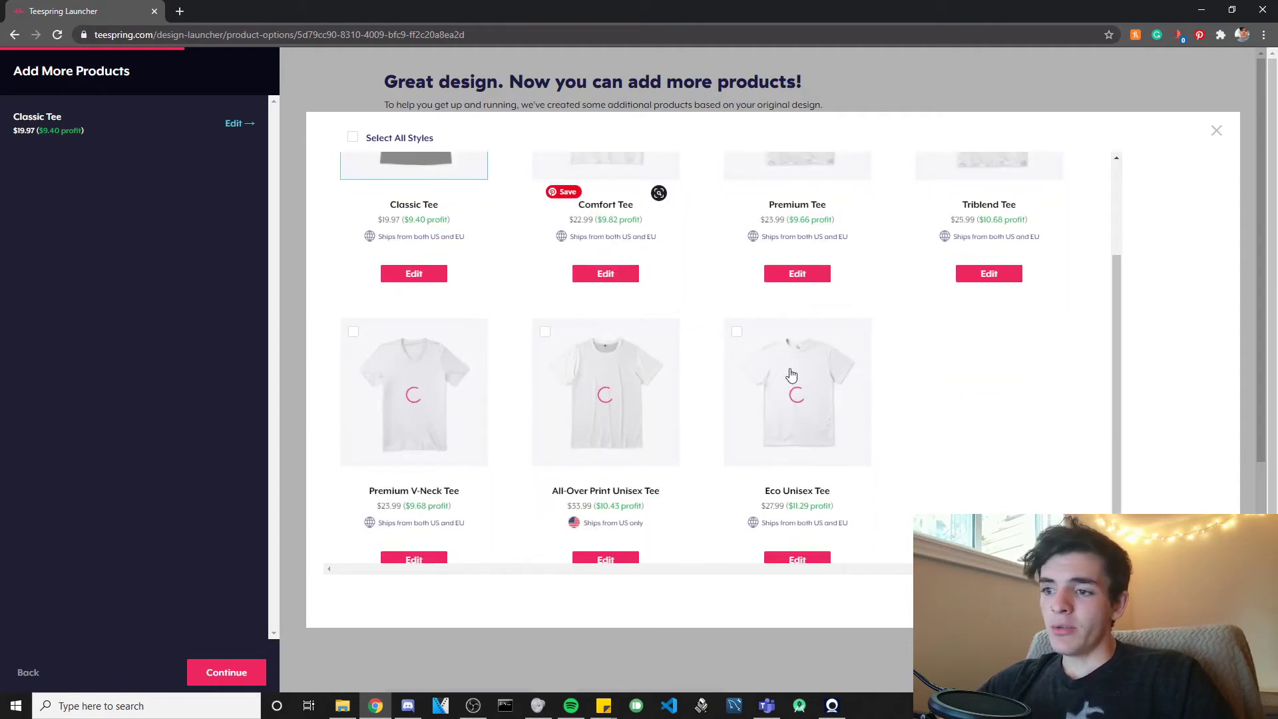
scroll(812, 399, "up", 2)
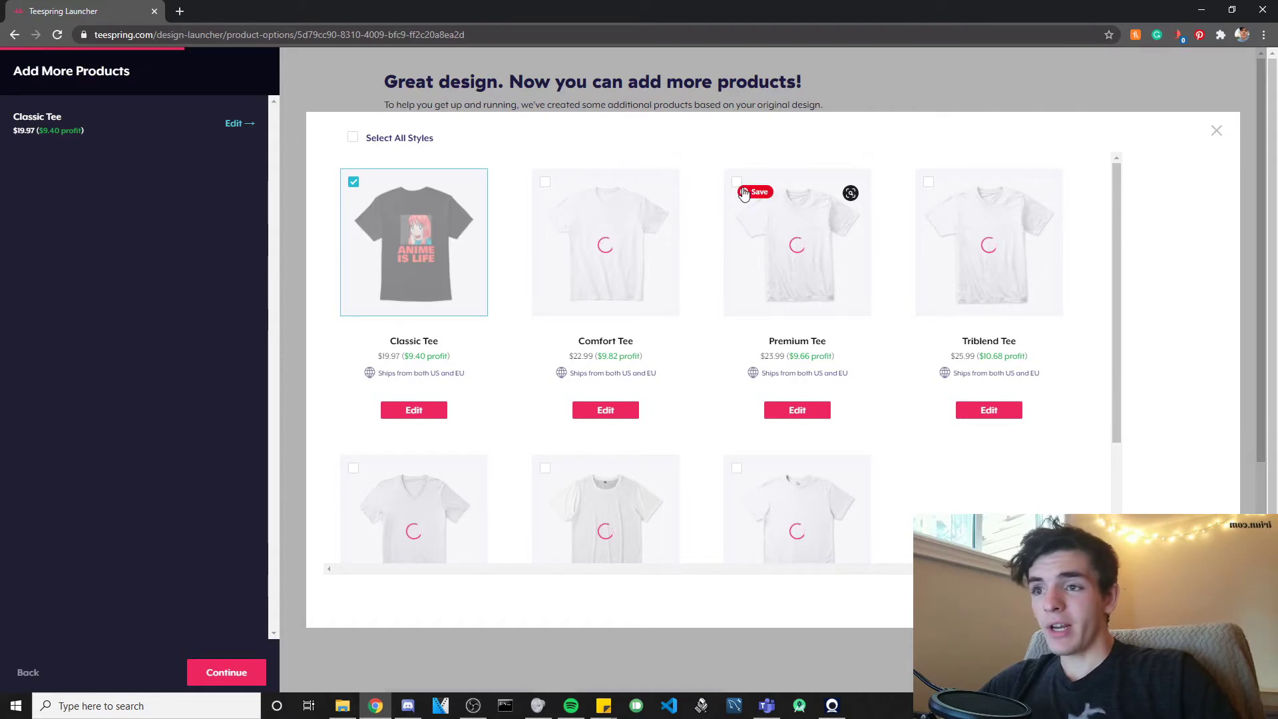
left_click(791, 220)
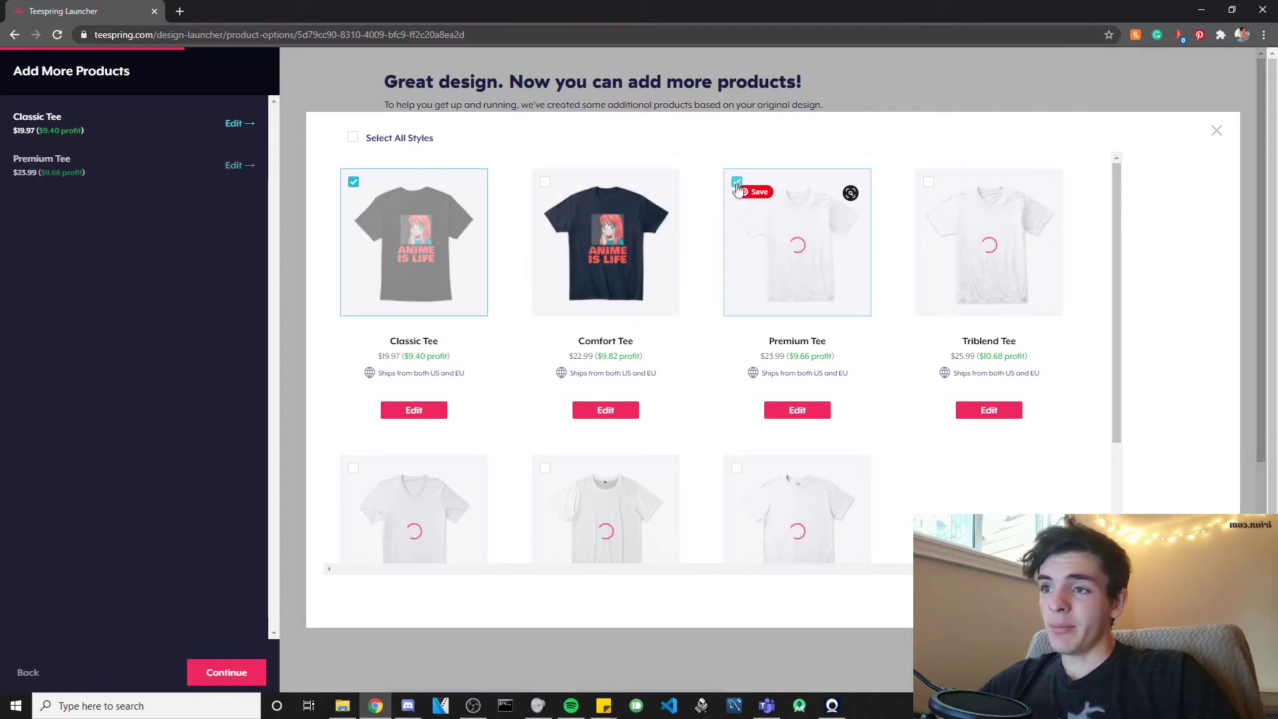
left_click(1216, 133)
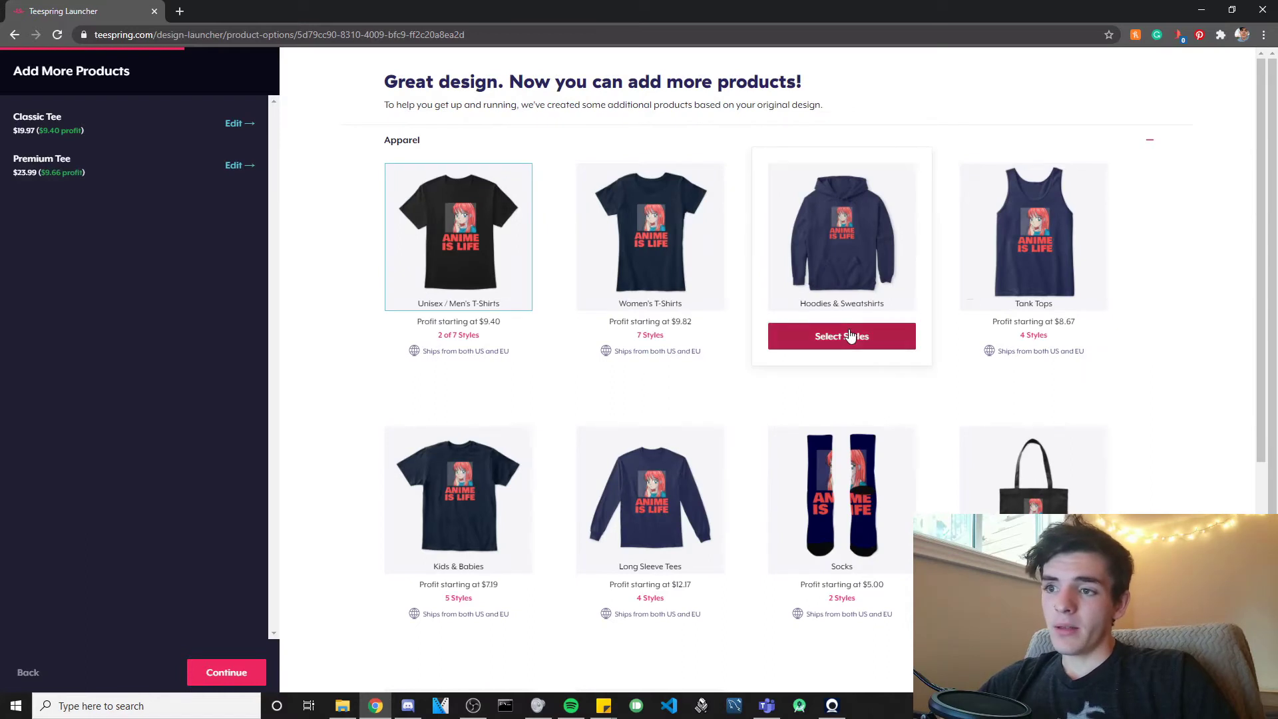
- Add the Classic Pullover Hoodie from the hoodie and sweatshirt styles to the listing
left_click(847, 337)
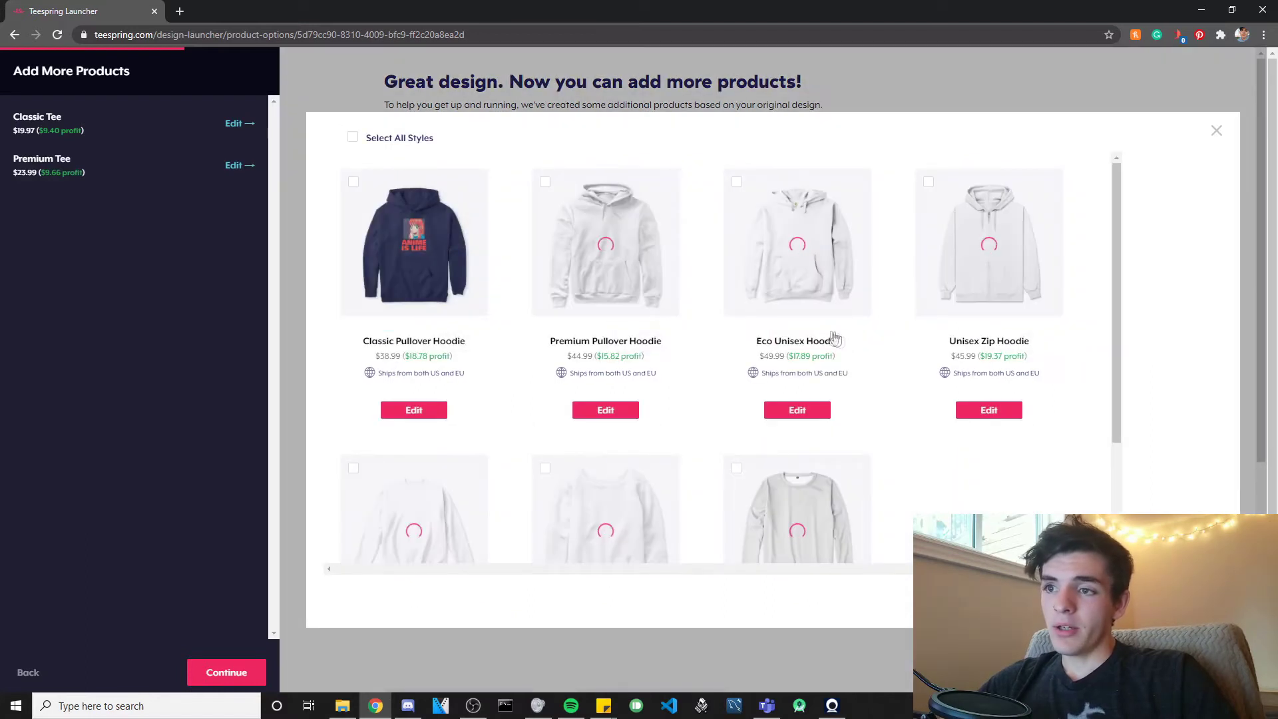
left_click(356, 186)
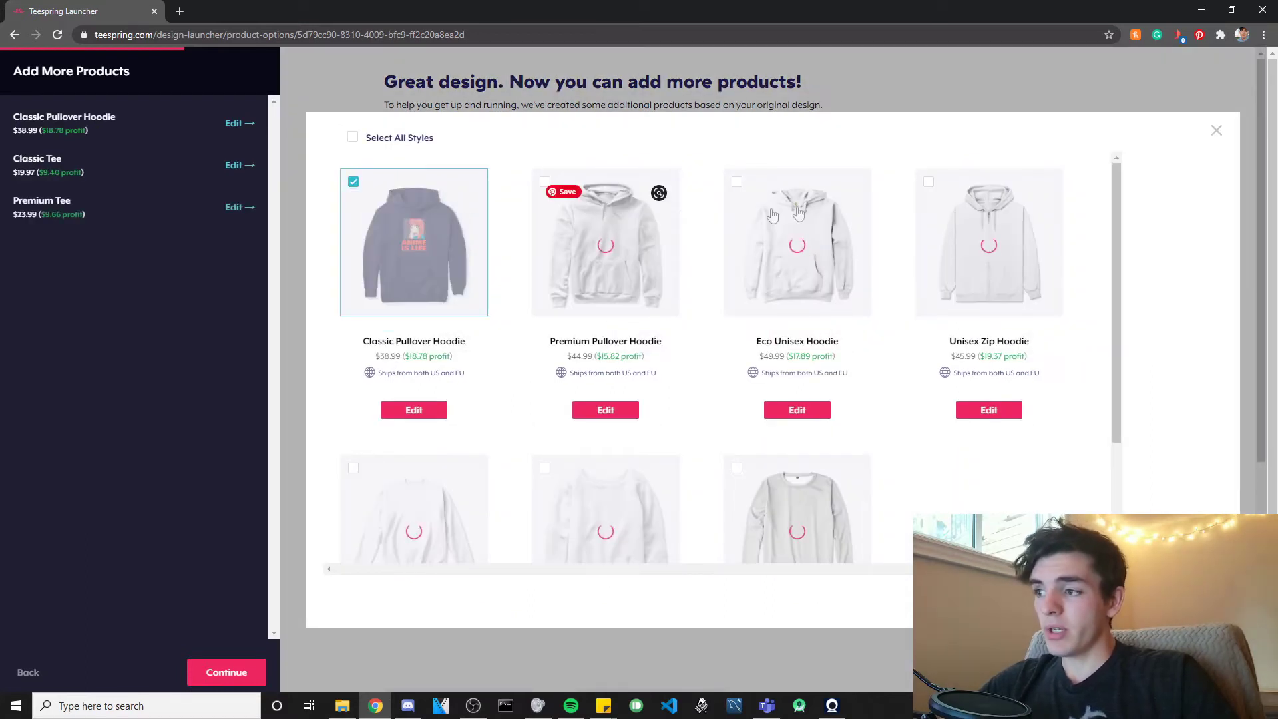
left_click(1218, 133)
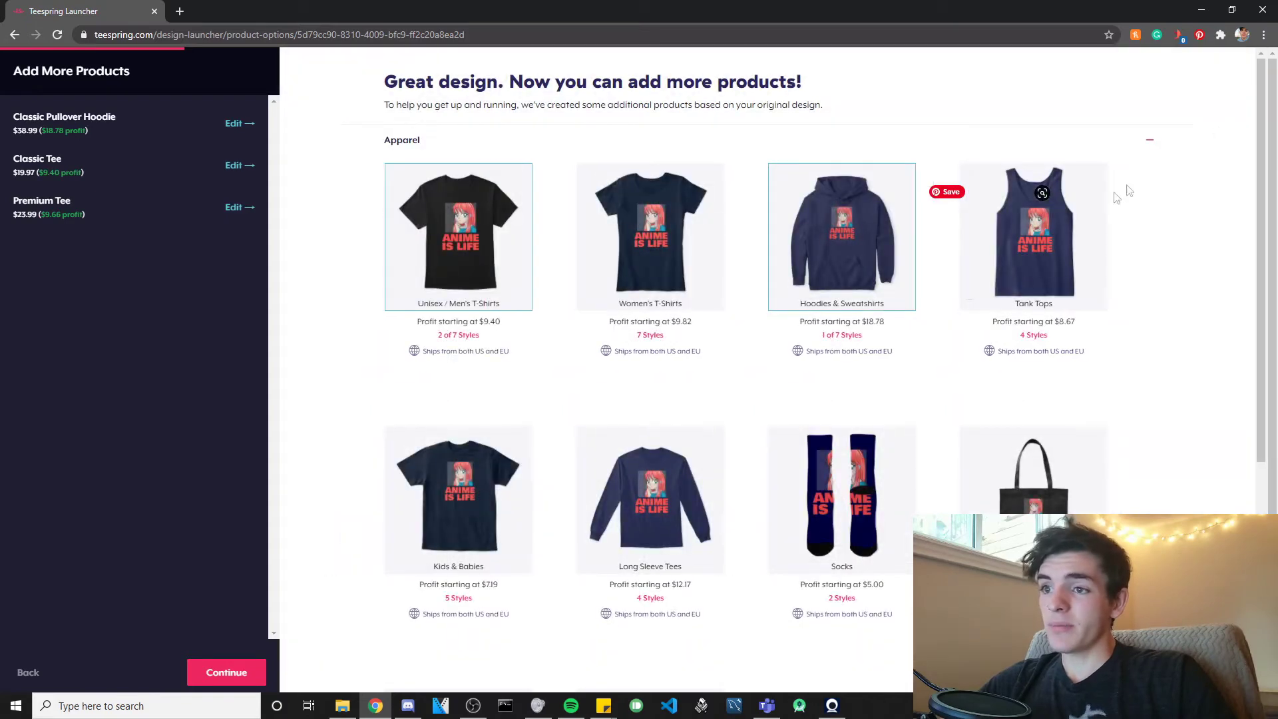
- Add the Classic Long Sleeve Tee from the long sleeve styles to the listing
mouse_move(1045, 279)
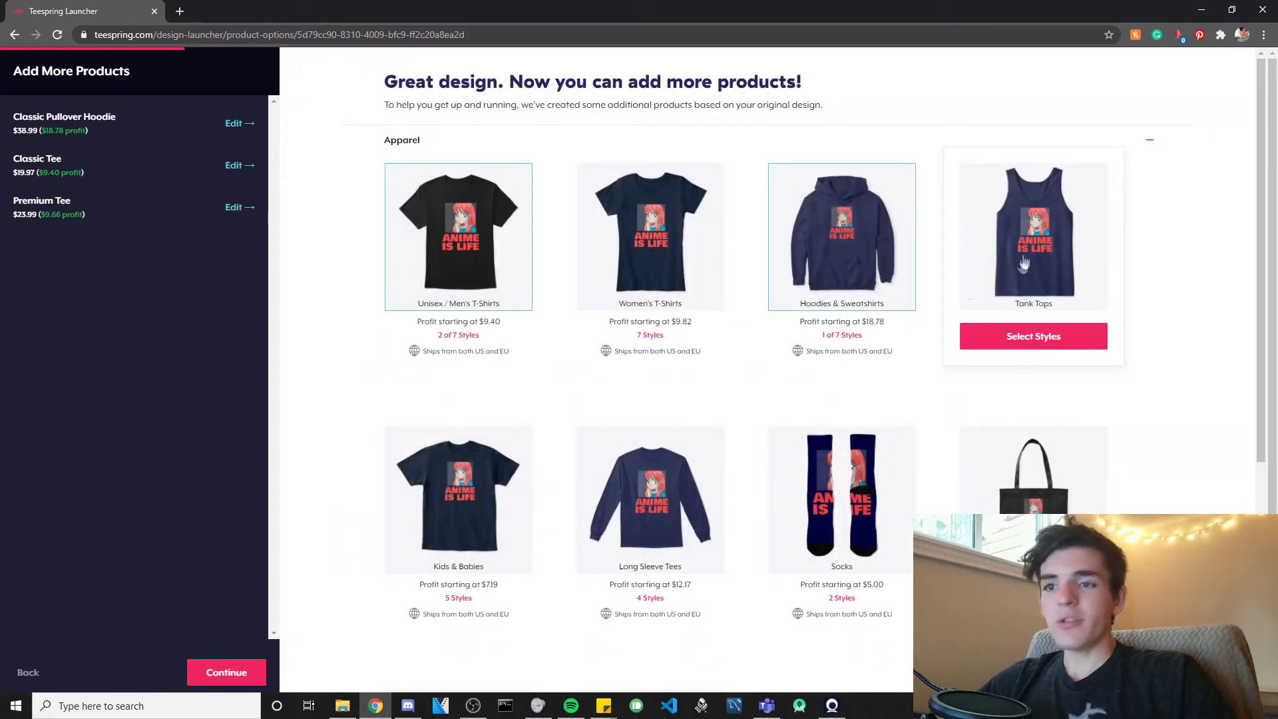
scroll(671, 431, "down", 2)
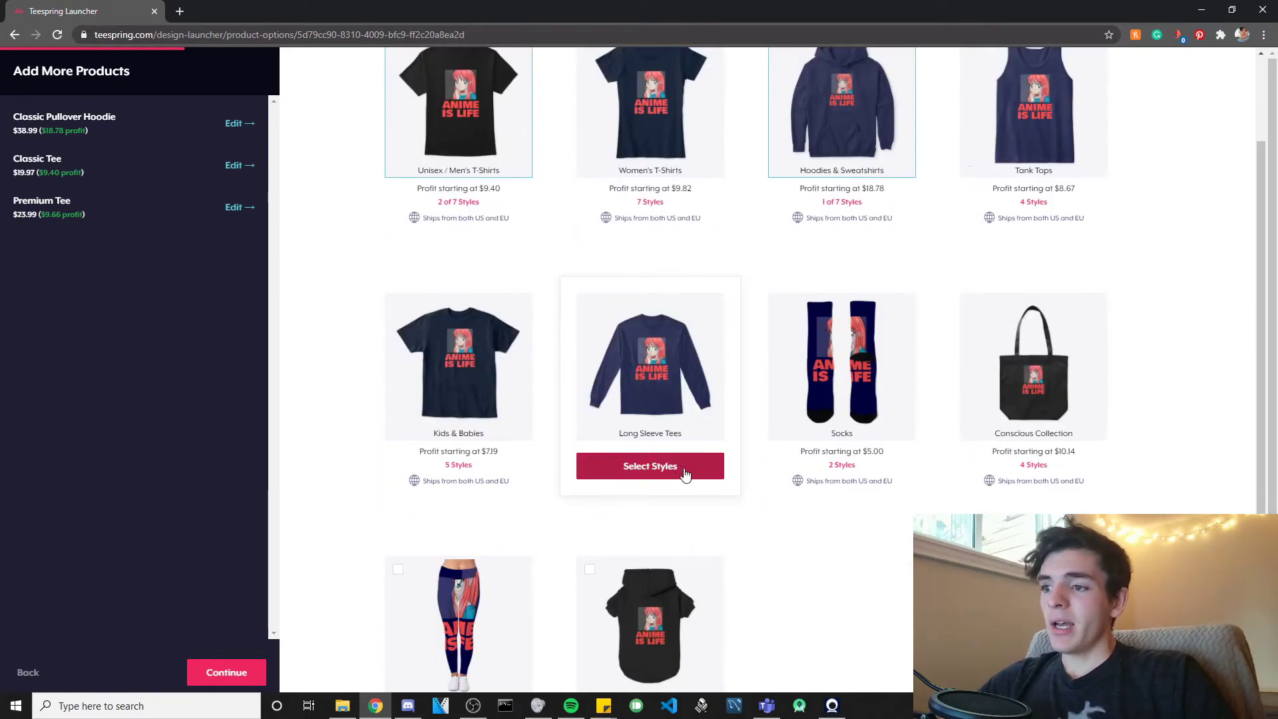
left_click(697, 479)
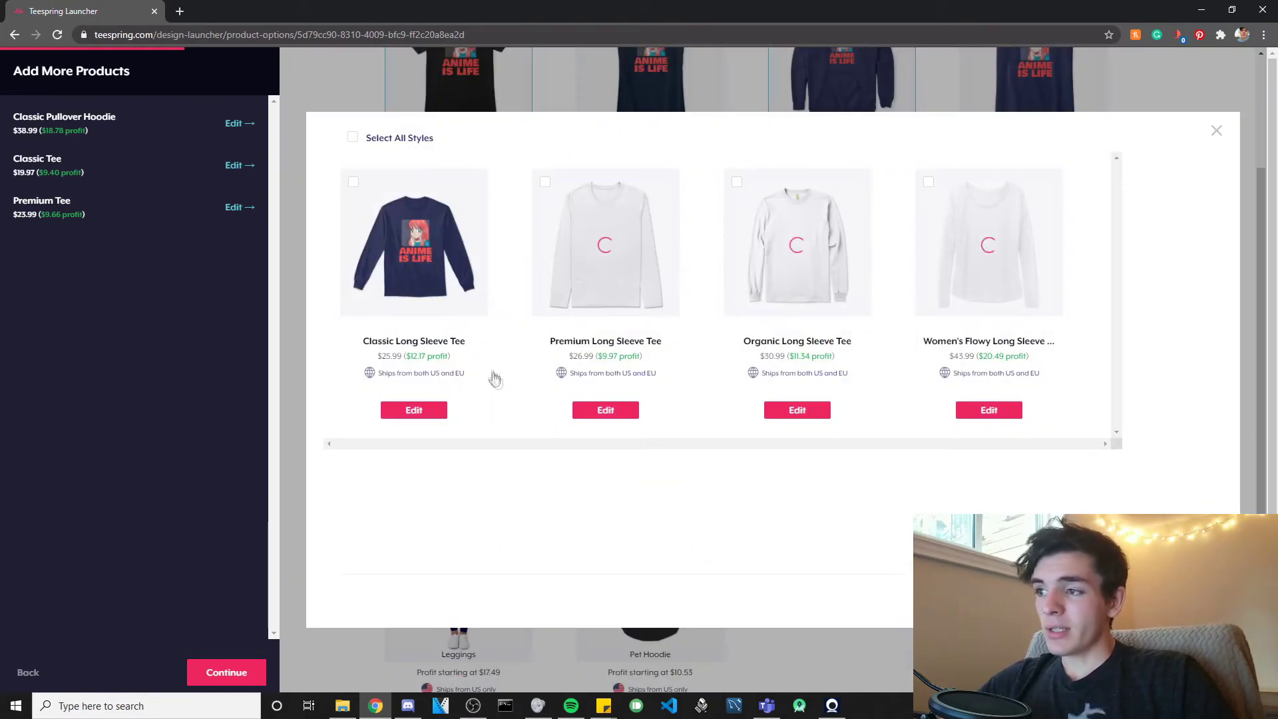
left_click(353, 184)
left_click(1216, 130)
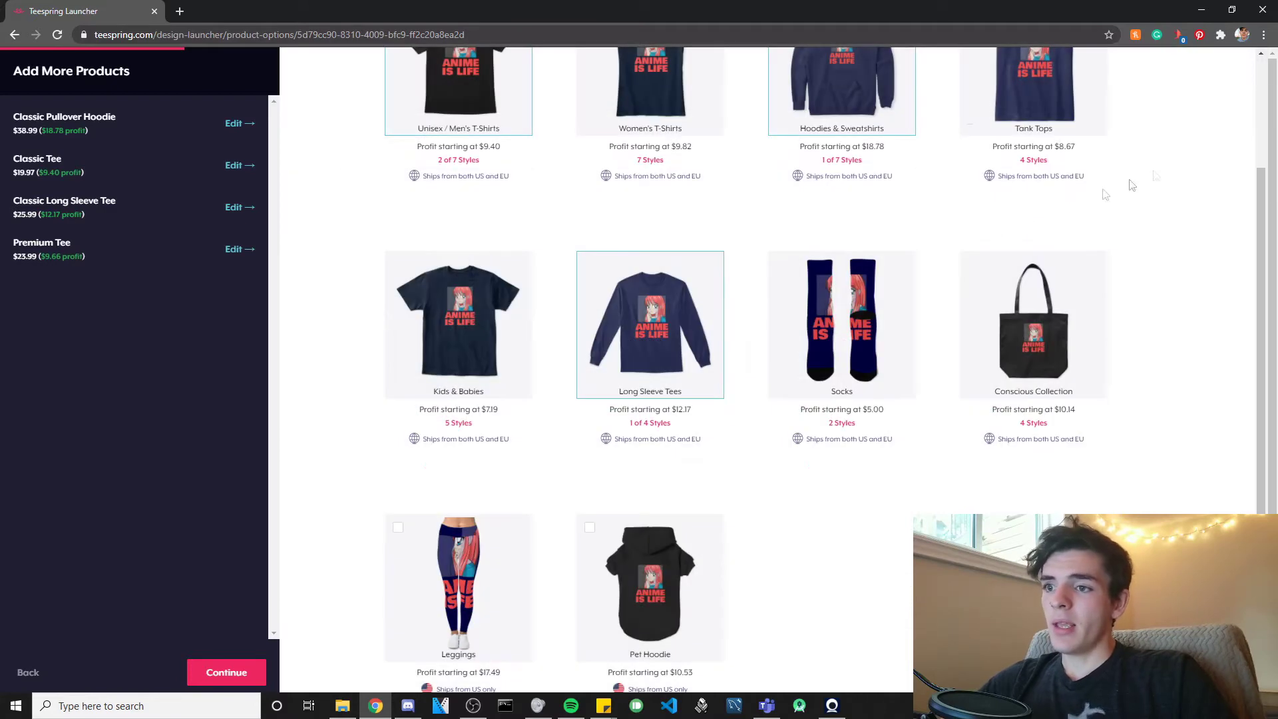
scroll(559, 293, "down", 3)
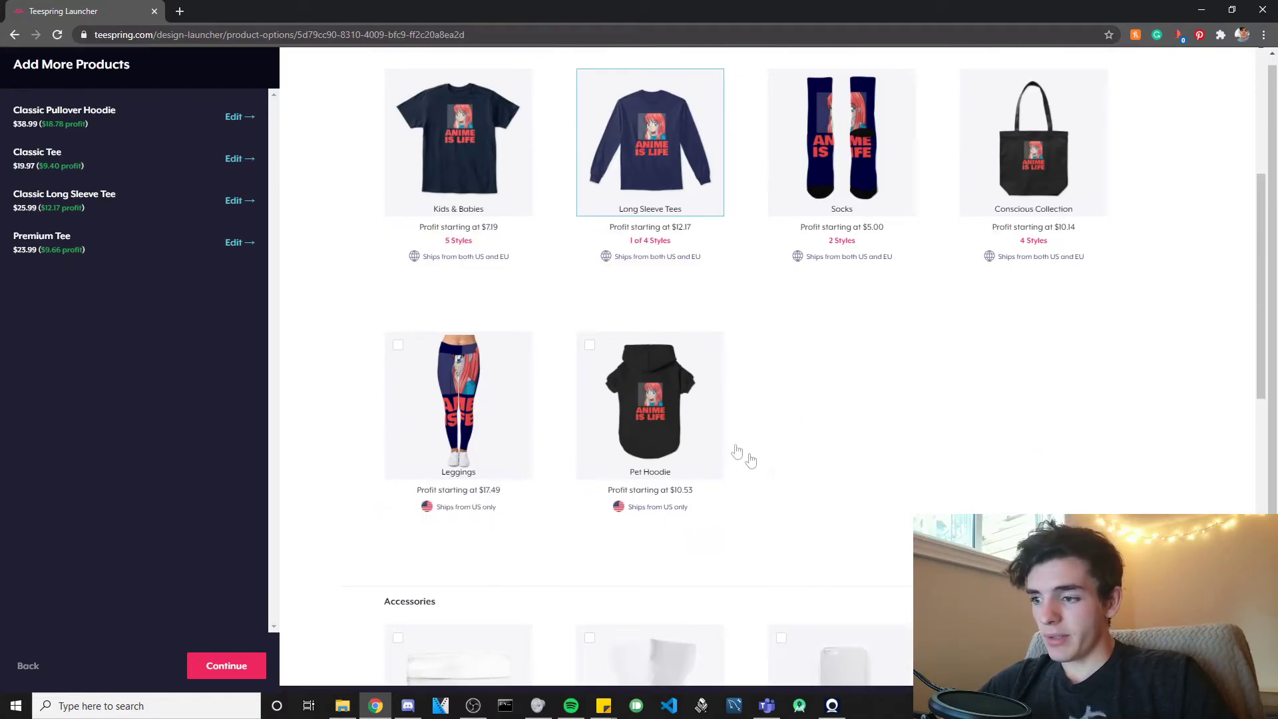
- Add the Mug from the accessories to the listing
scroll(771, 477, "down", 5)
scroll(706, 384, "down", 3)
scroll(612, 412, "down", 4)
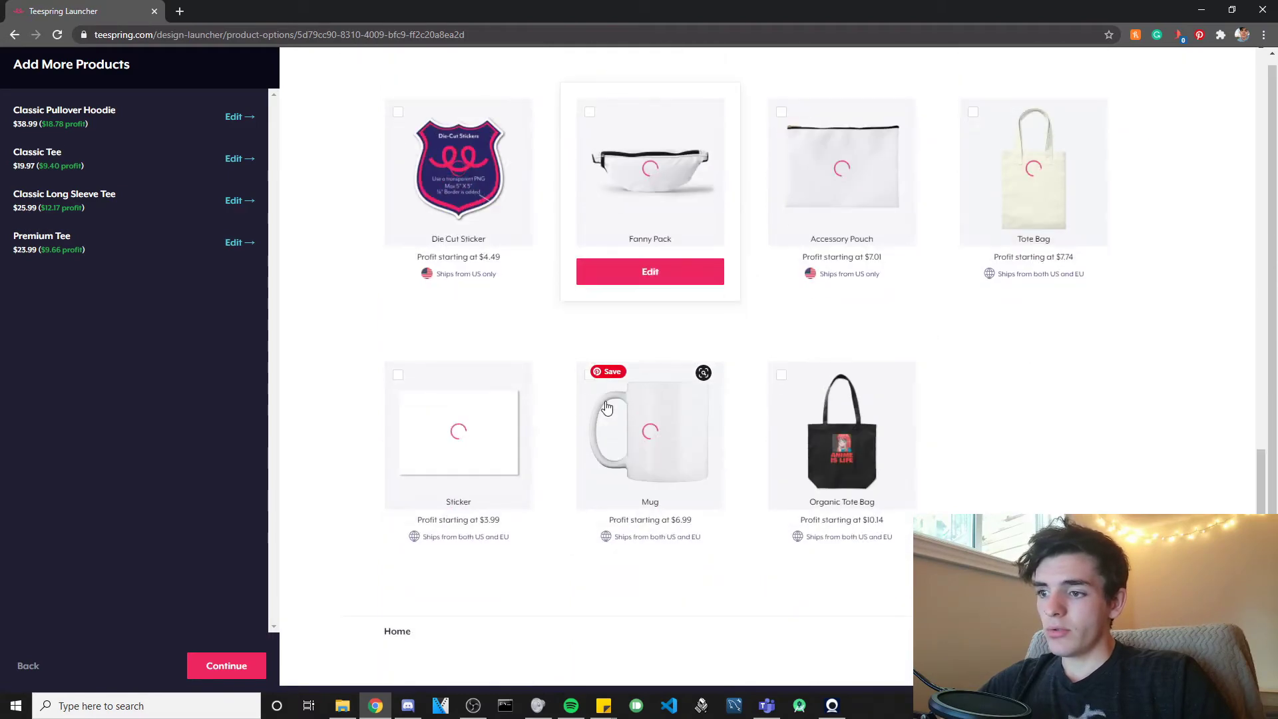
left_click(692, 486)
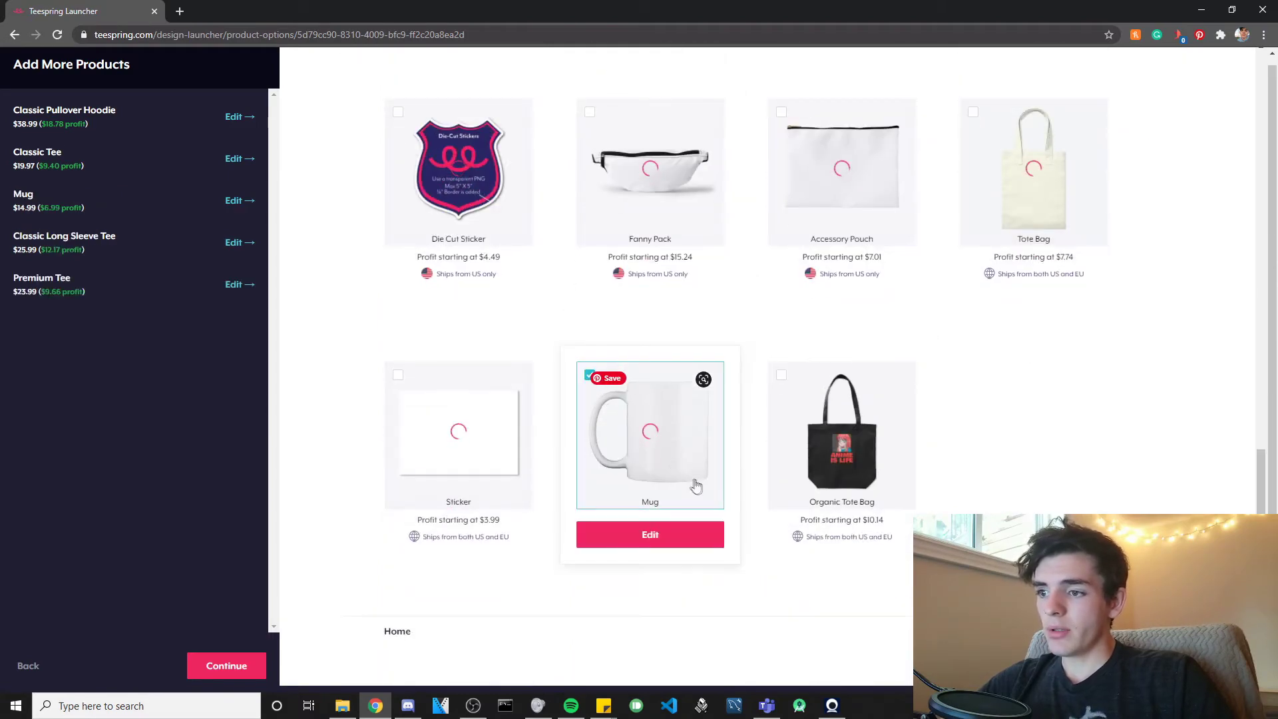
- Open the Classic Pullover Hoodie for editing and add light pink to its offered colors, keeping the front view as featured image
left_click(234, 120)
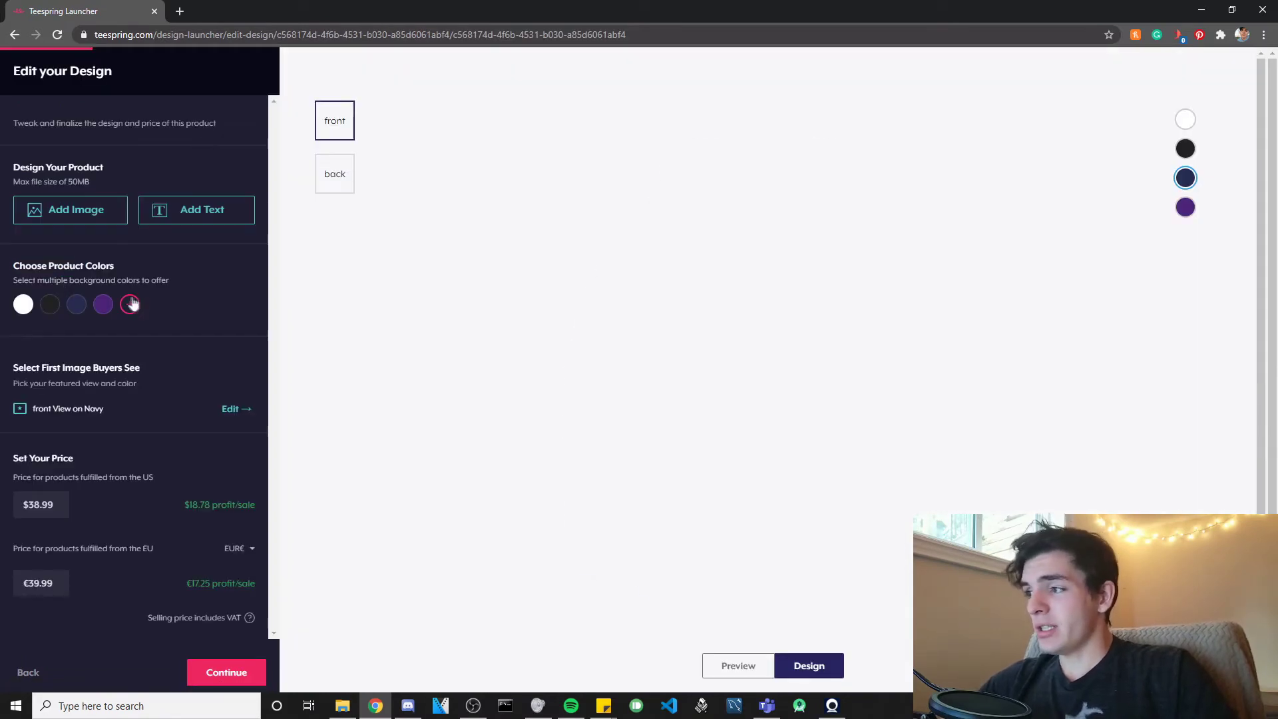
left_click(233, 407)
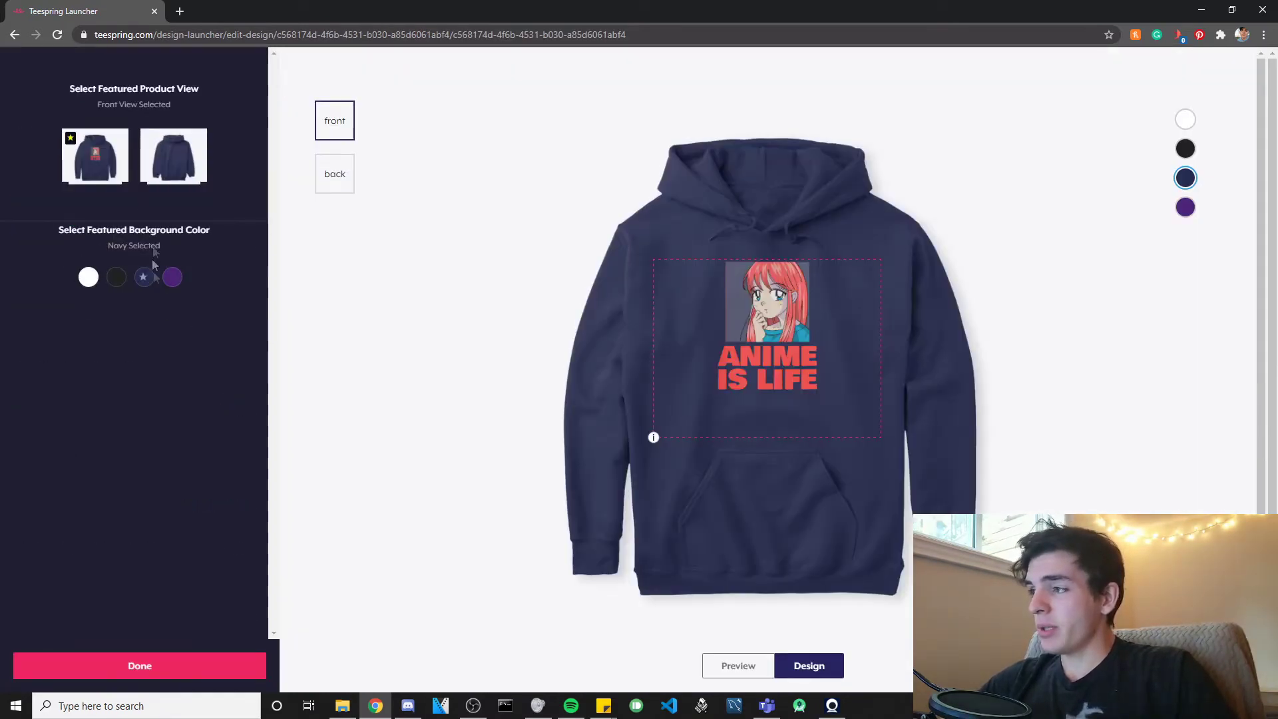
left_click(151, 659)
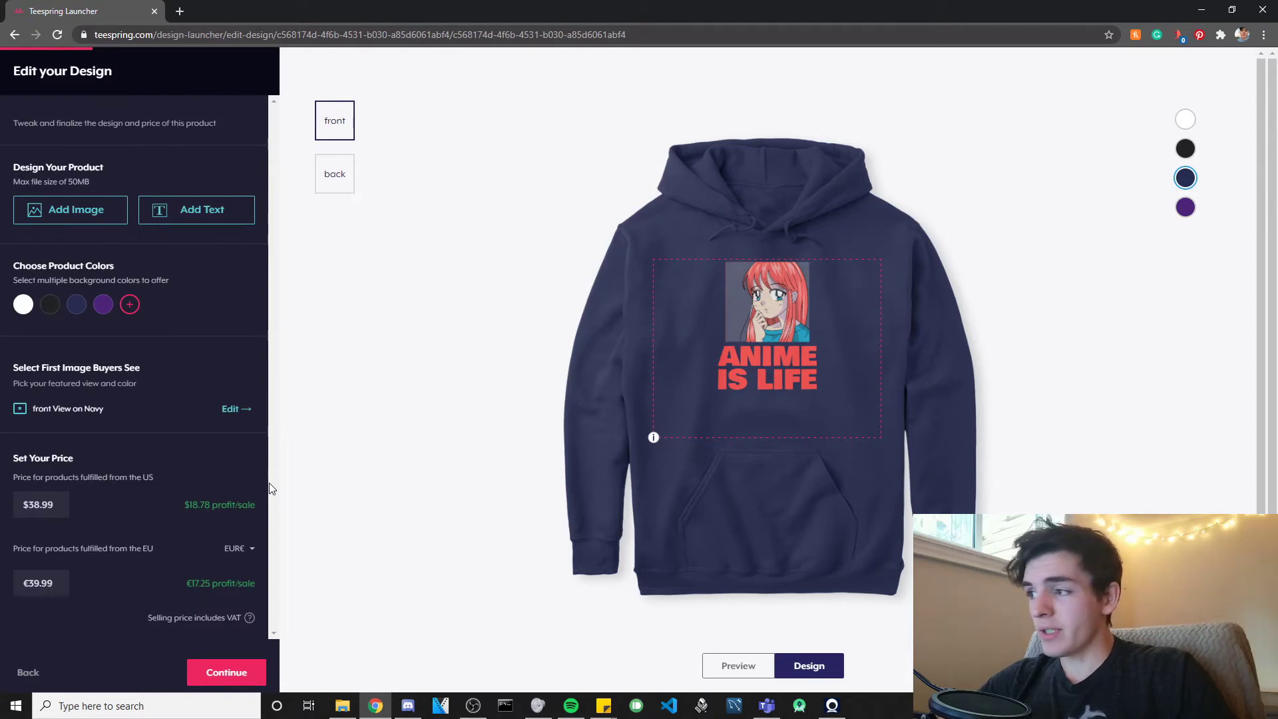
left_click(130, 307)
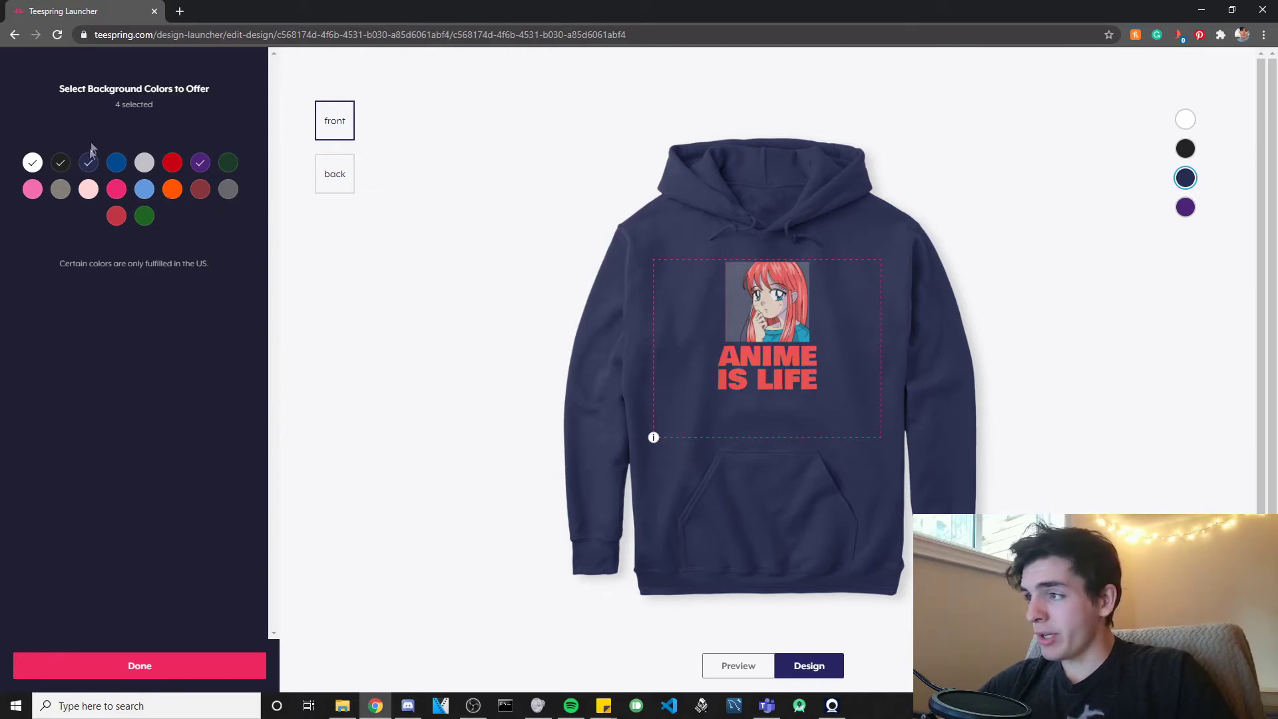
left_click(87, 194)
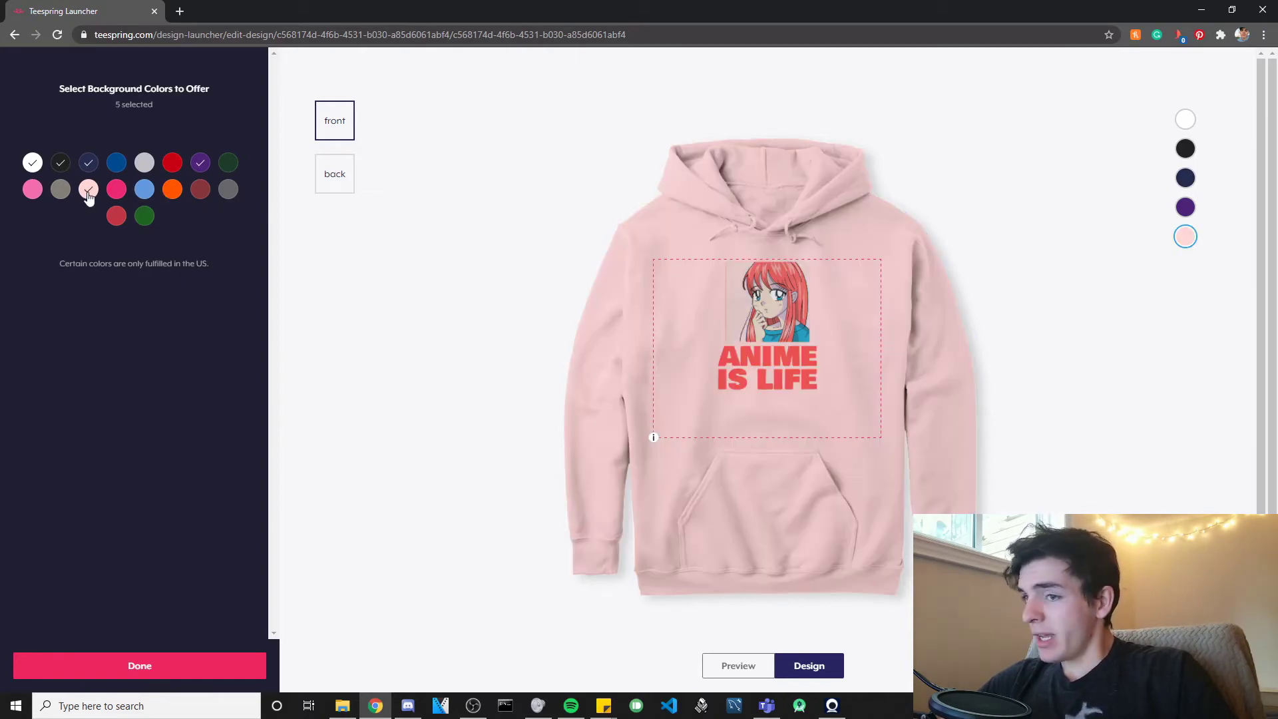
left_click(200, 166)
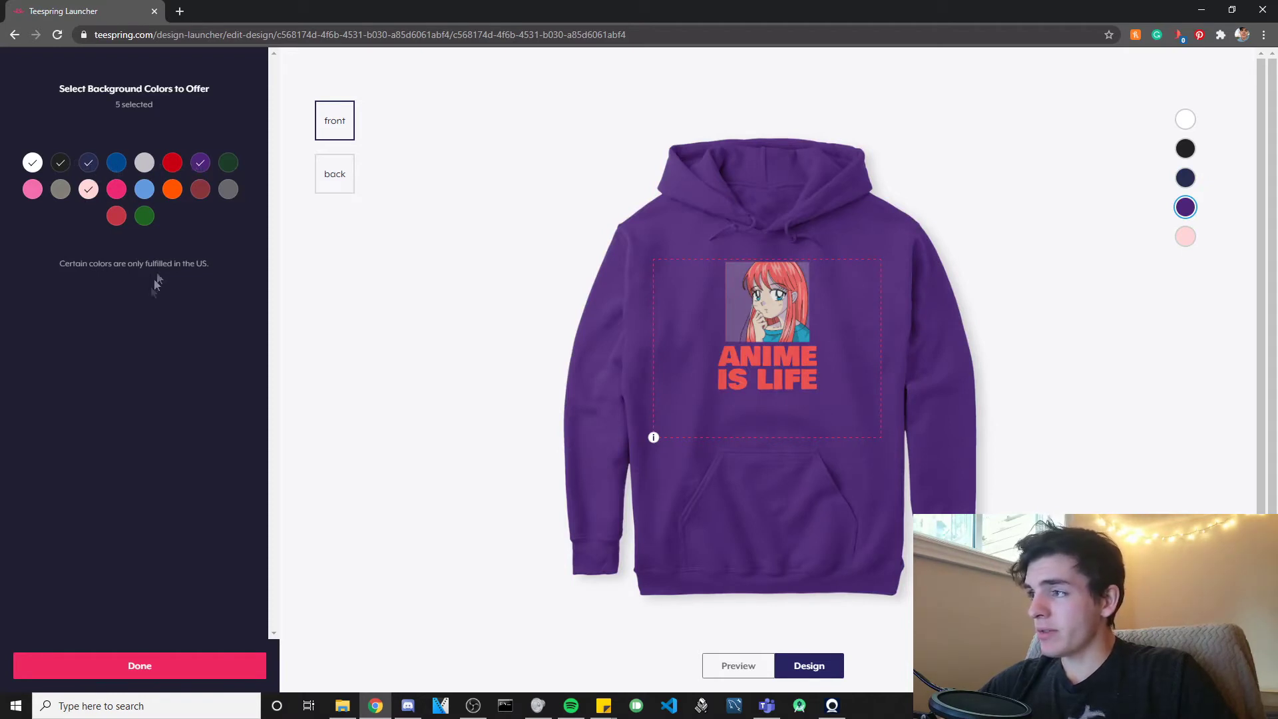
left_click(160, 673)
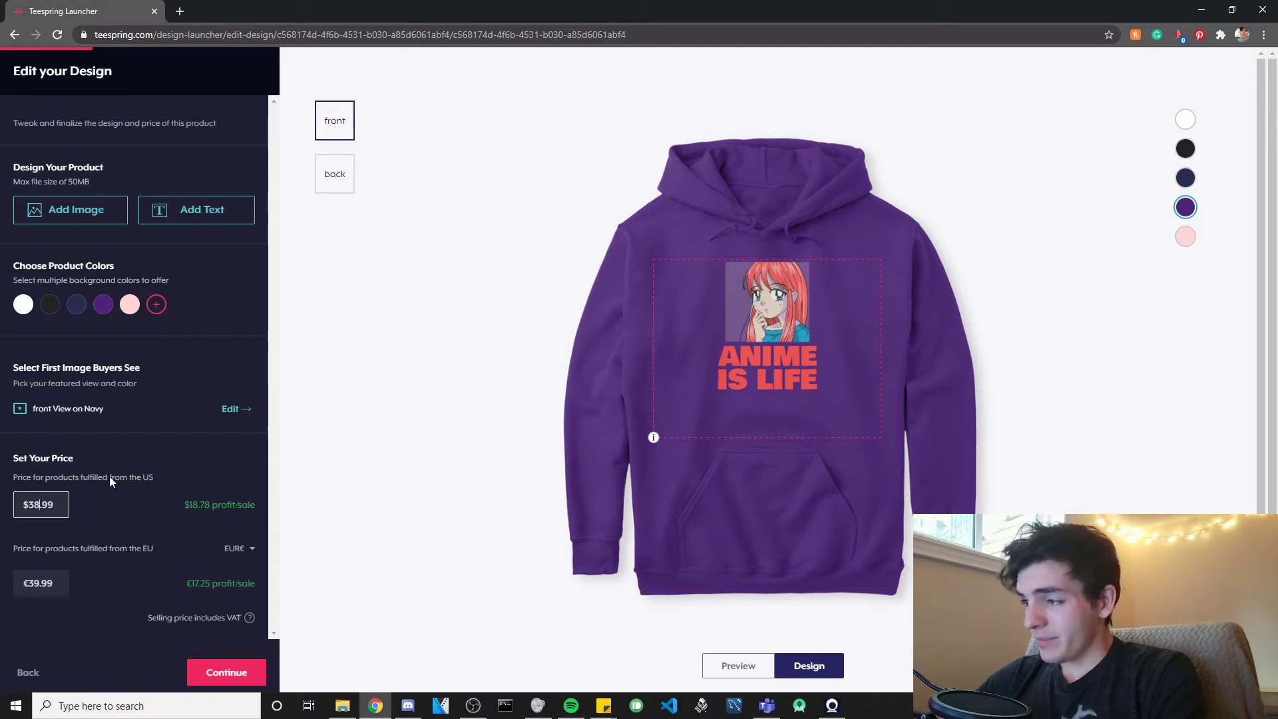
- Set the hoodie's US price to $34.99 and EU price to €34.99, and save the product
key("BackSpace")
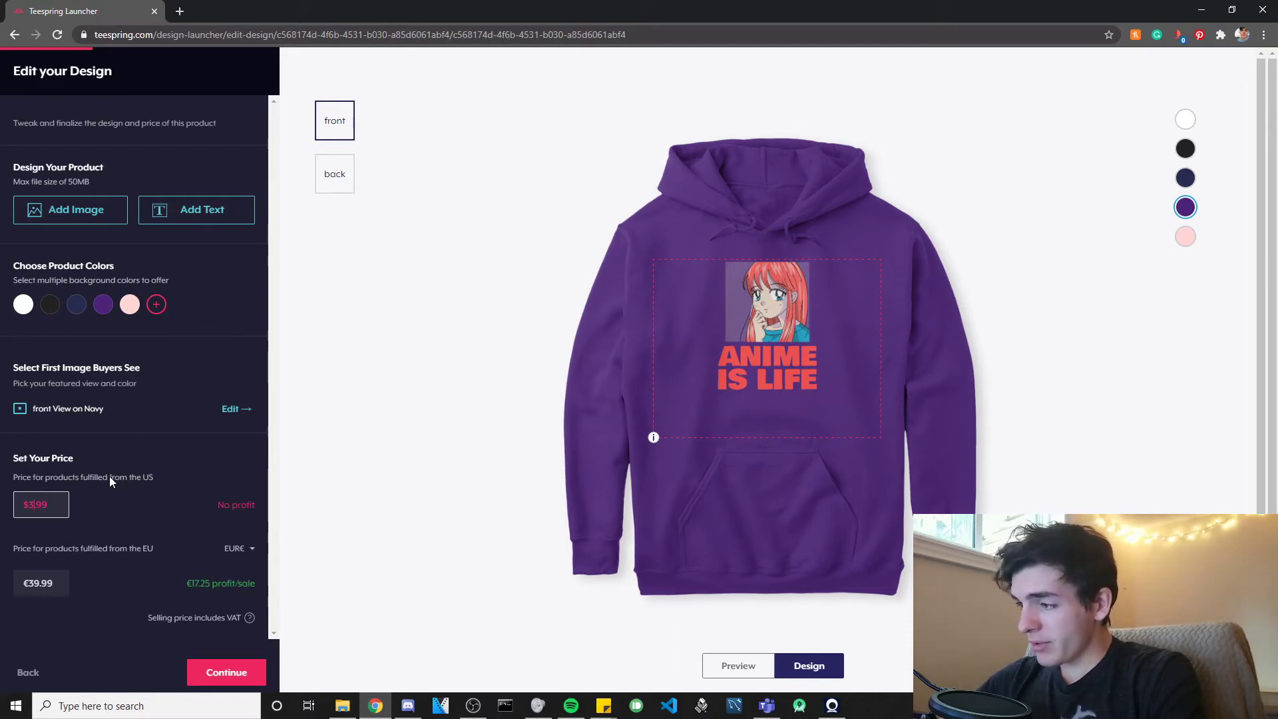
type("4")
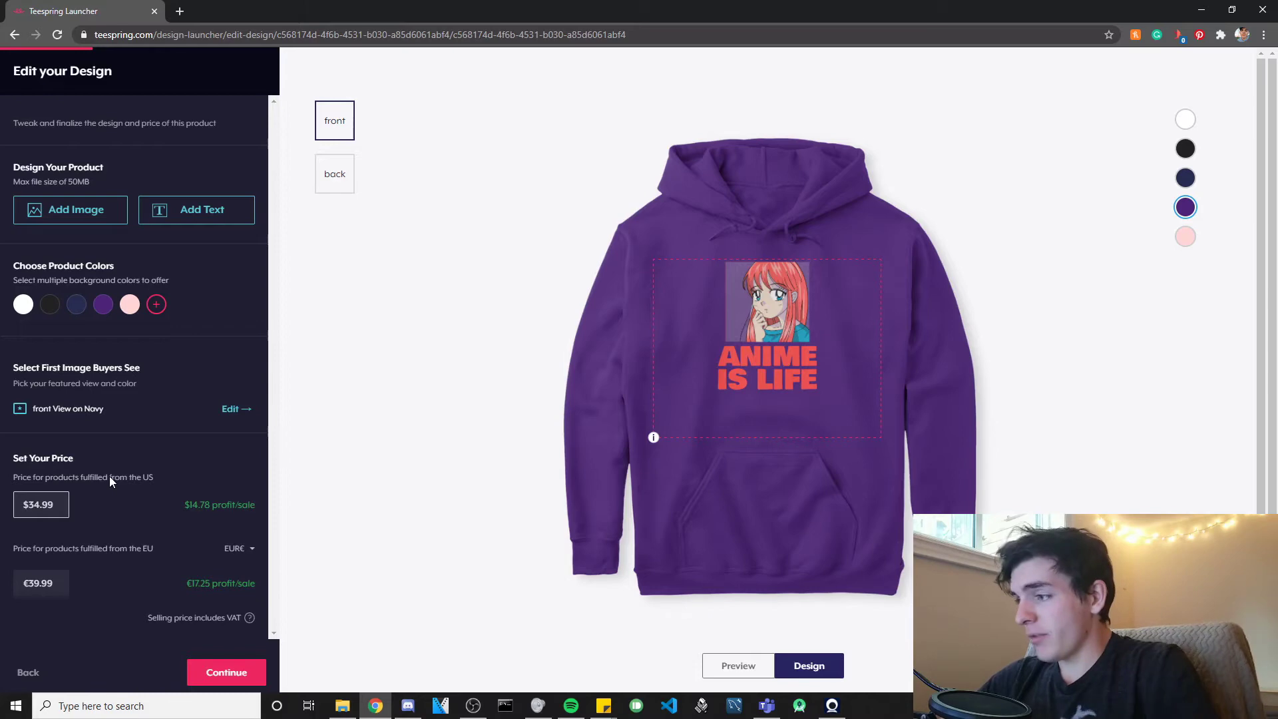
left_click(38, 583)
key("BackSpace")
type("4")
left_click(217, 668)
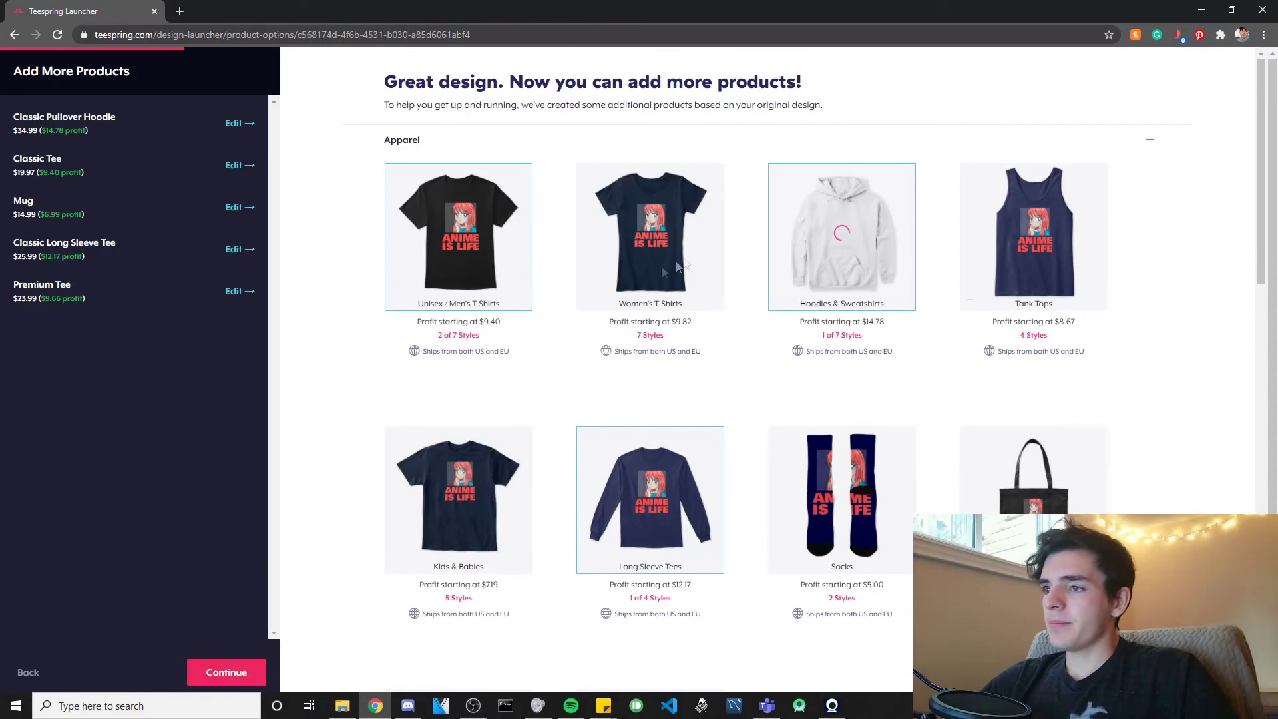
- Open the Mug for editing and remove black from its offered colors, leaving only white
left_click(236, 207)
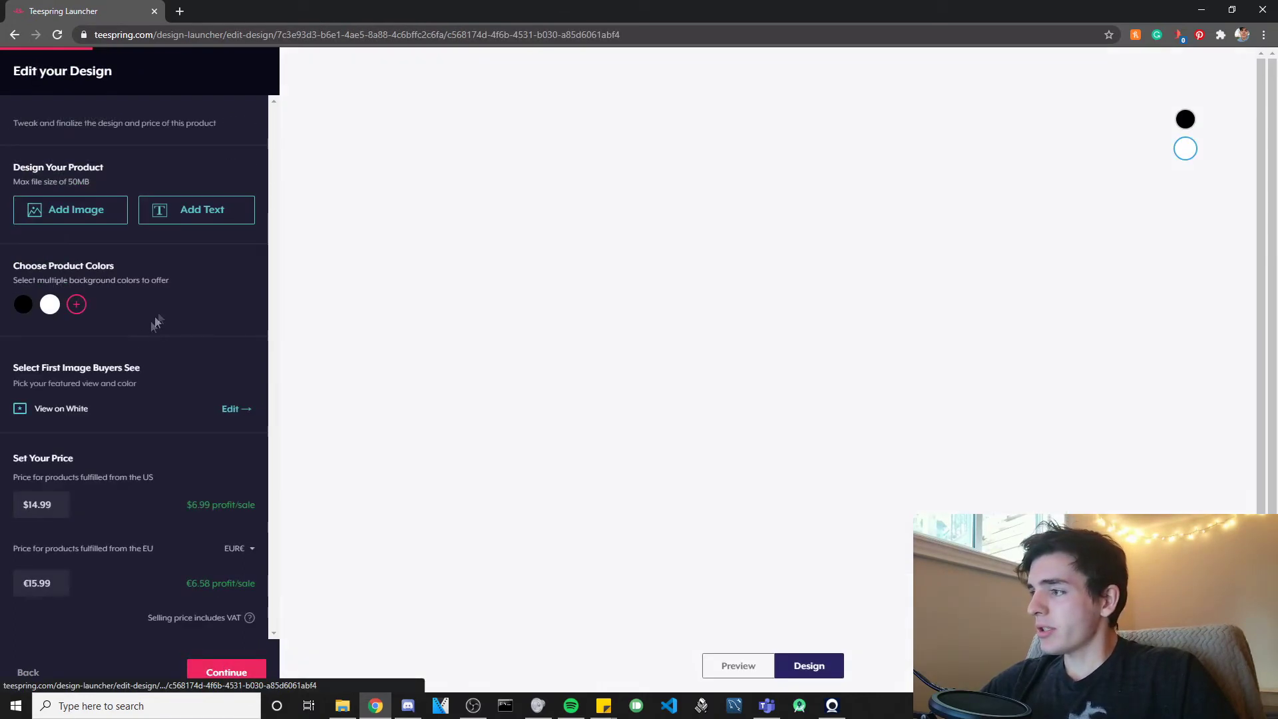
left_click(76, 305)
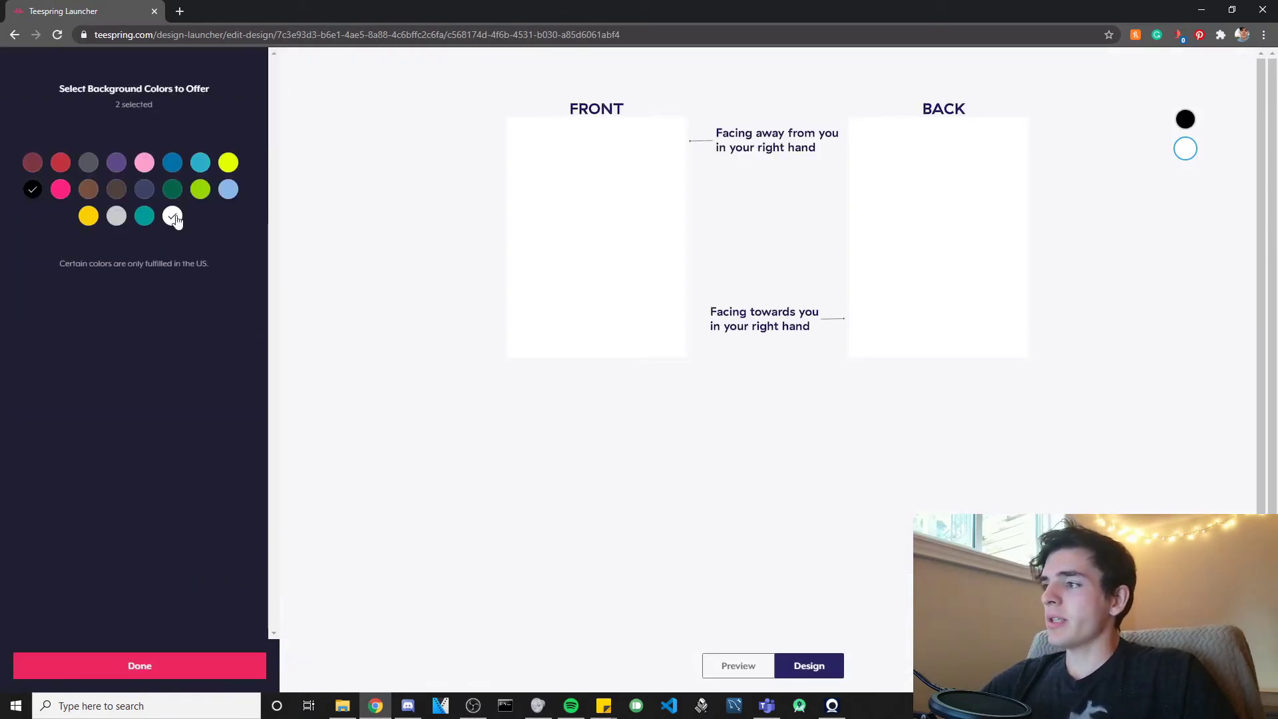
left_click(30, 190)
left_click(187, 665)
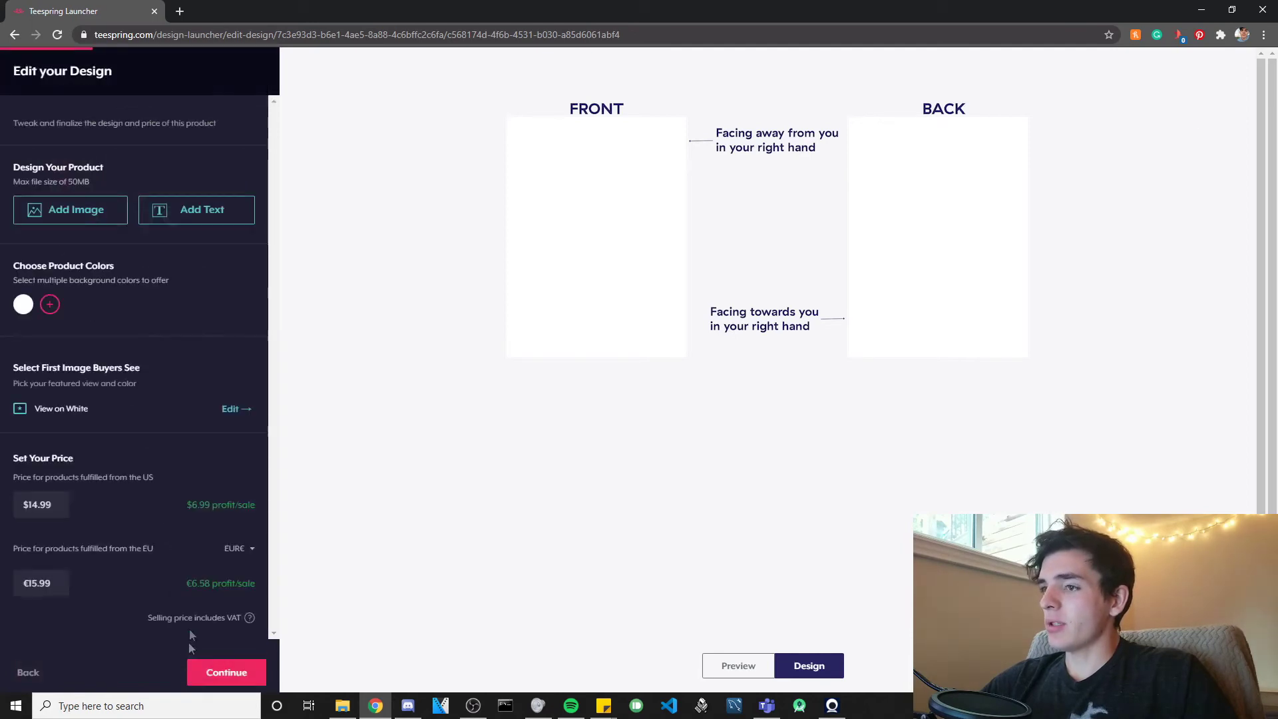
- Upload the "ANY BG Anime is life ANIME (3)" artwork to the mug and move it slightly lower on the front side
left_click(59, 219)
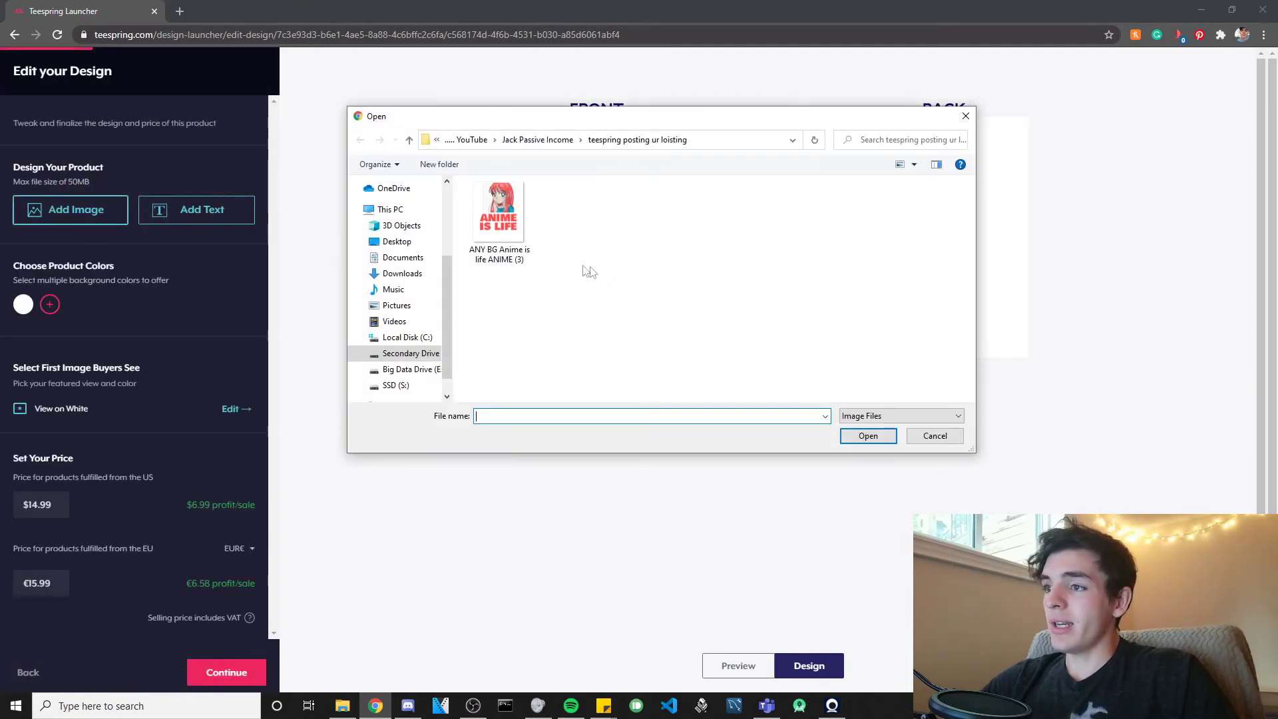
double_click(538, 241)
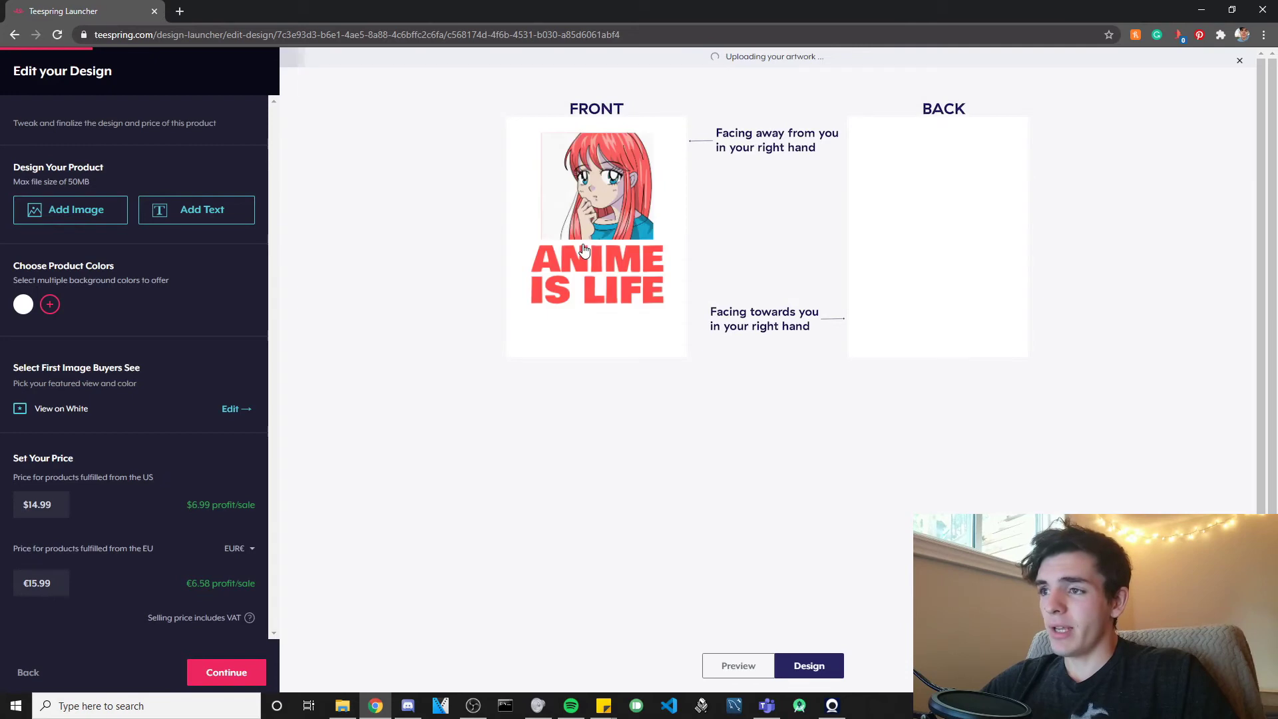
left_click_drag(605, 227, 604, 223)
left_click(462, 308)
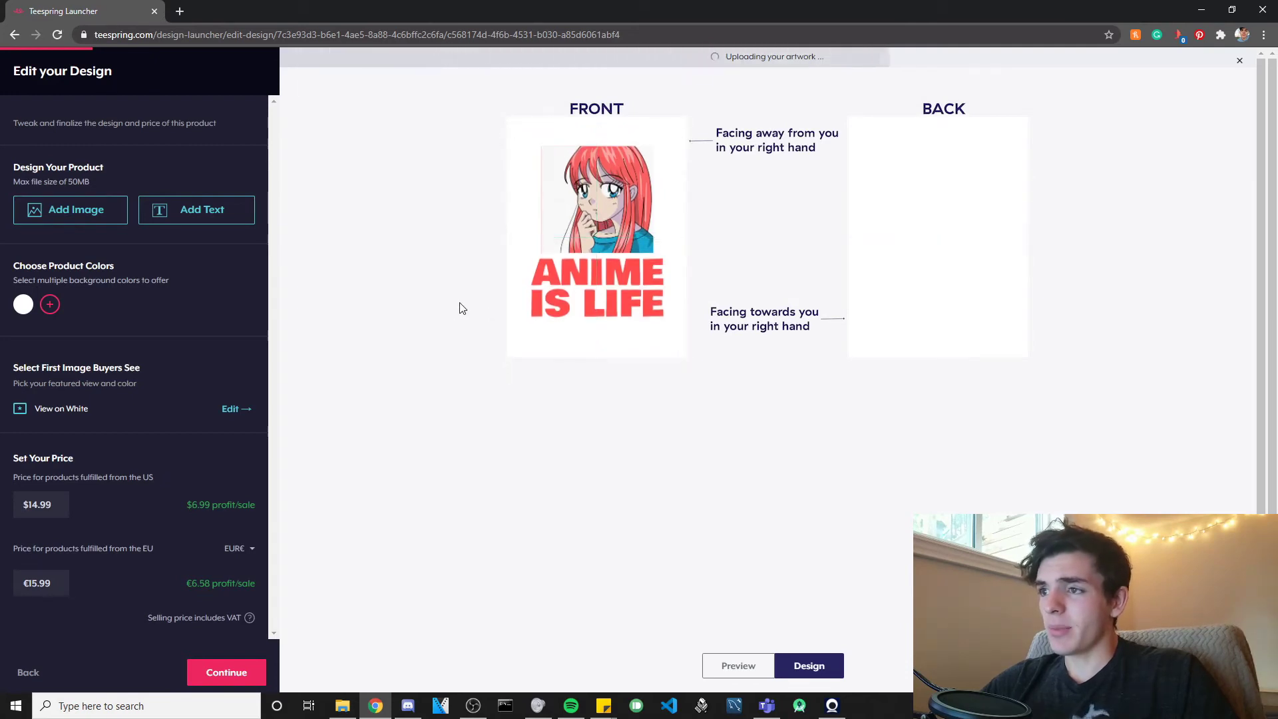
- Add black and blue to the mug's offered colors
left_click(50, 304)
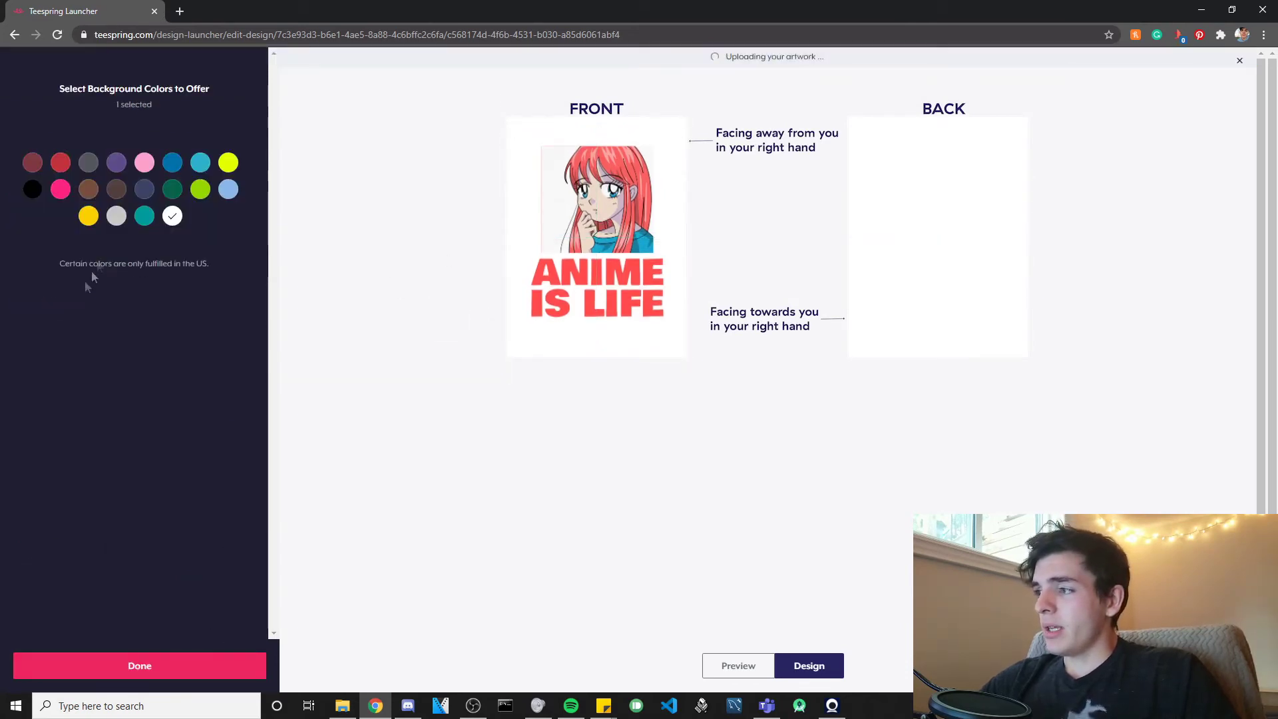
left_click(32, 189)
left_click(172, 163)
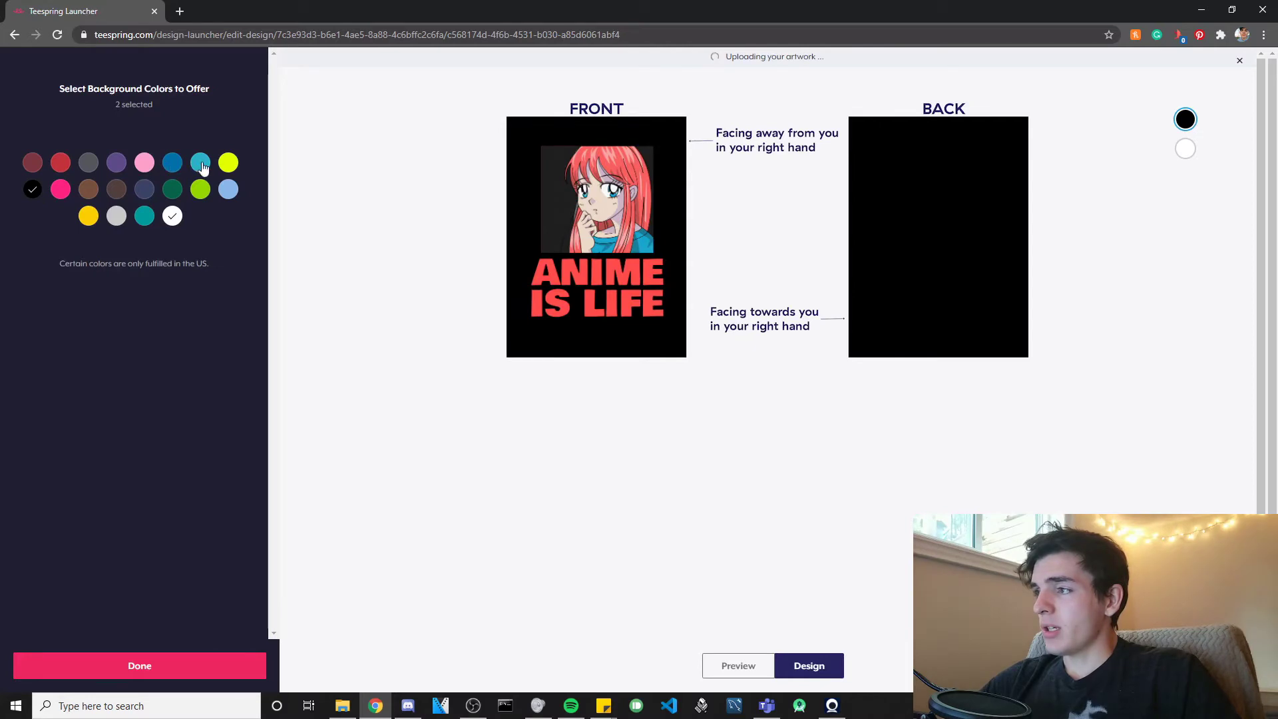
left_click(189, 662)
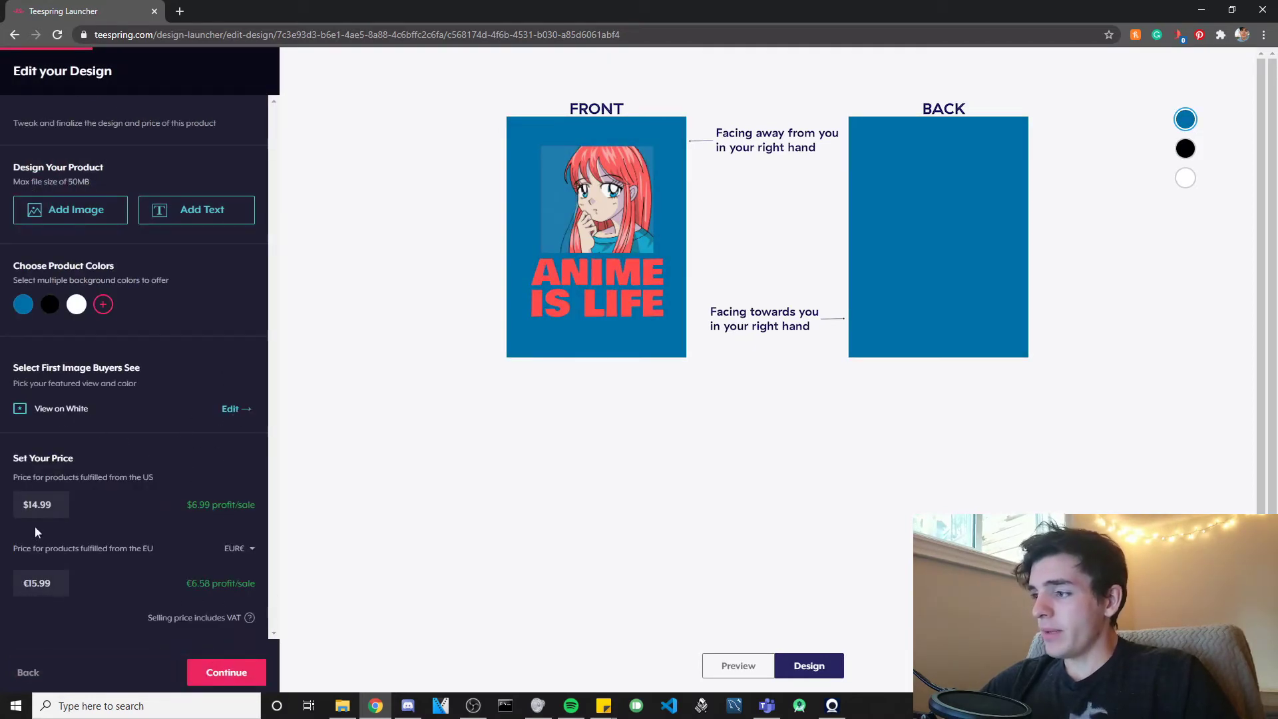
- Set the mug's US price to $12.99 and EU price to €12.99, and save the product
left_click(40, 501)
key("BackSpace")
type("1")
key("BackSpace")
type("2")
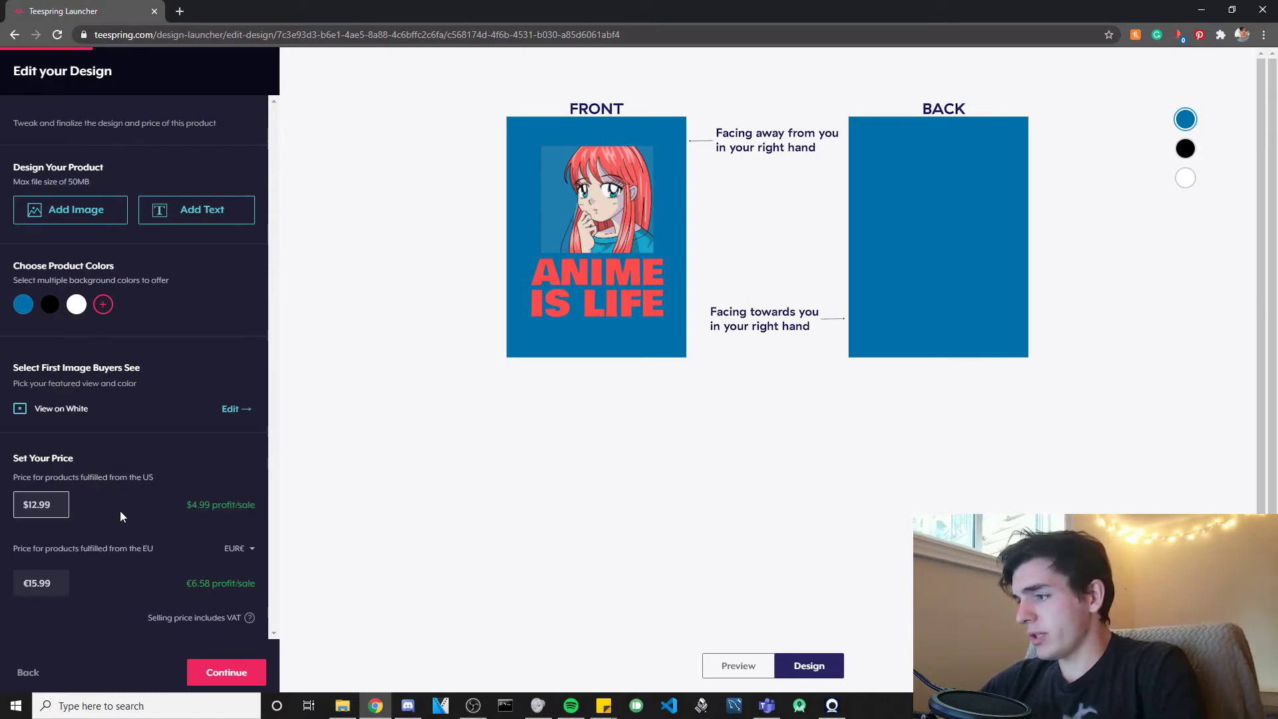
key("Delete")
type("2")
left_click(225, 672)
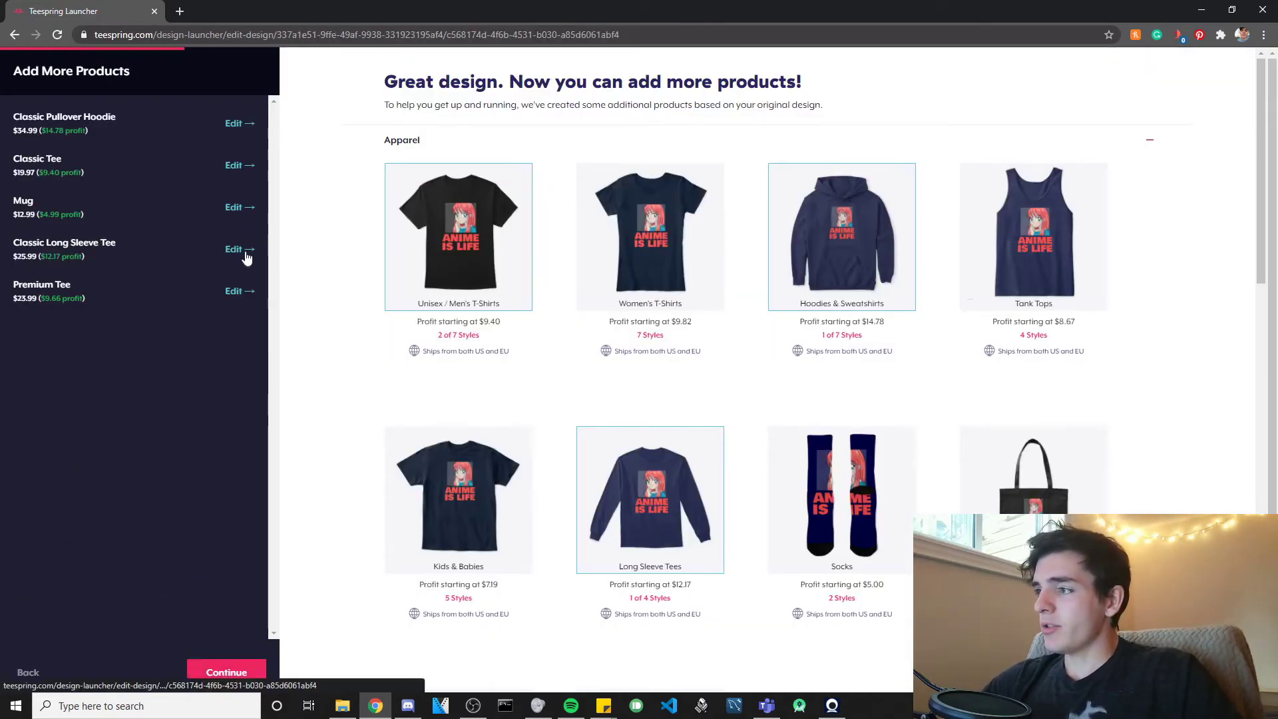
- Open the Classic Long Sleeve Tee for editing and remove purple from its offered colors
left_click(244, 254)
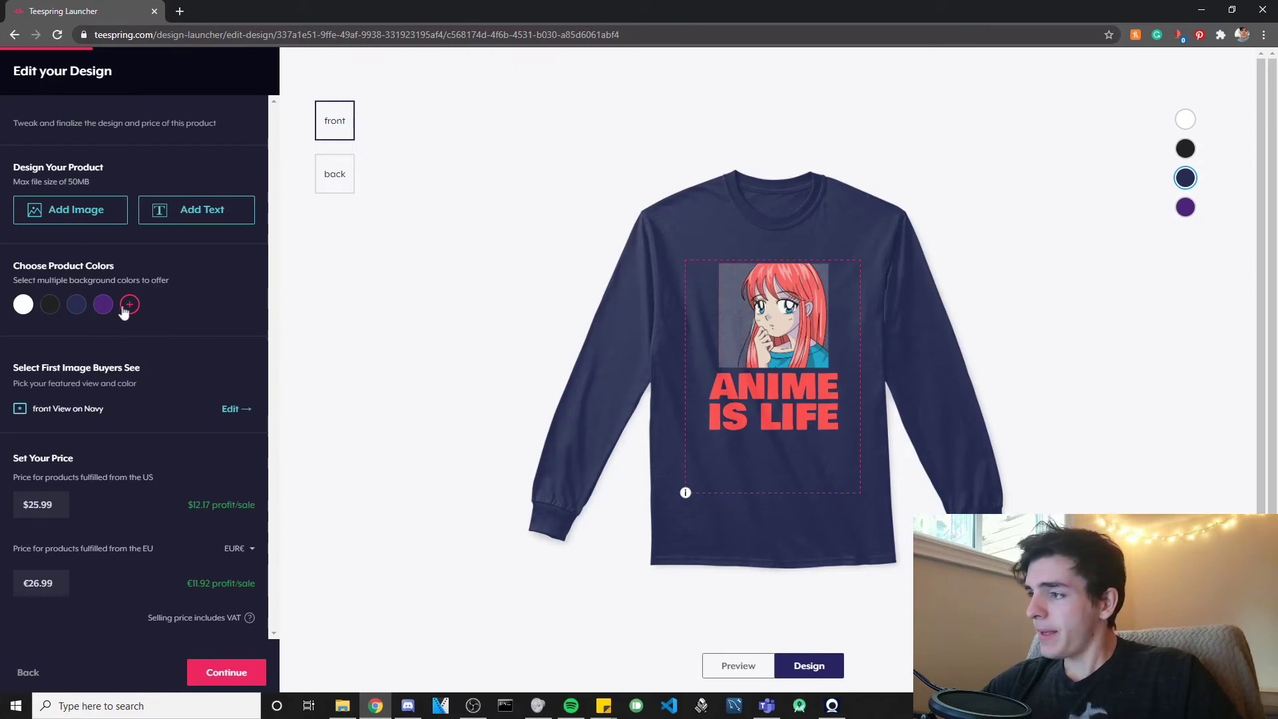
left_click(130, 306)
double_click(201, 171)
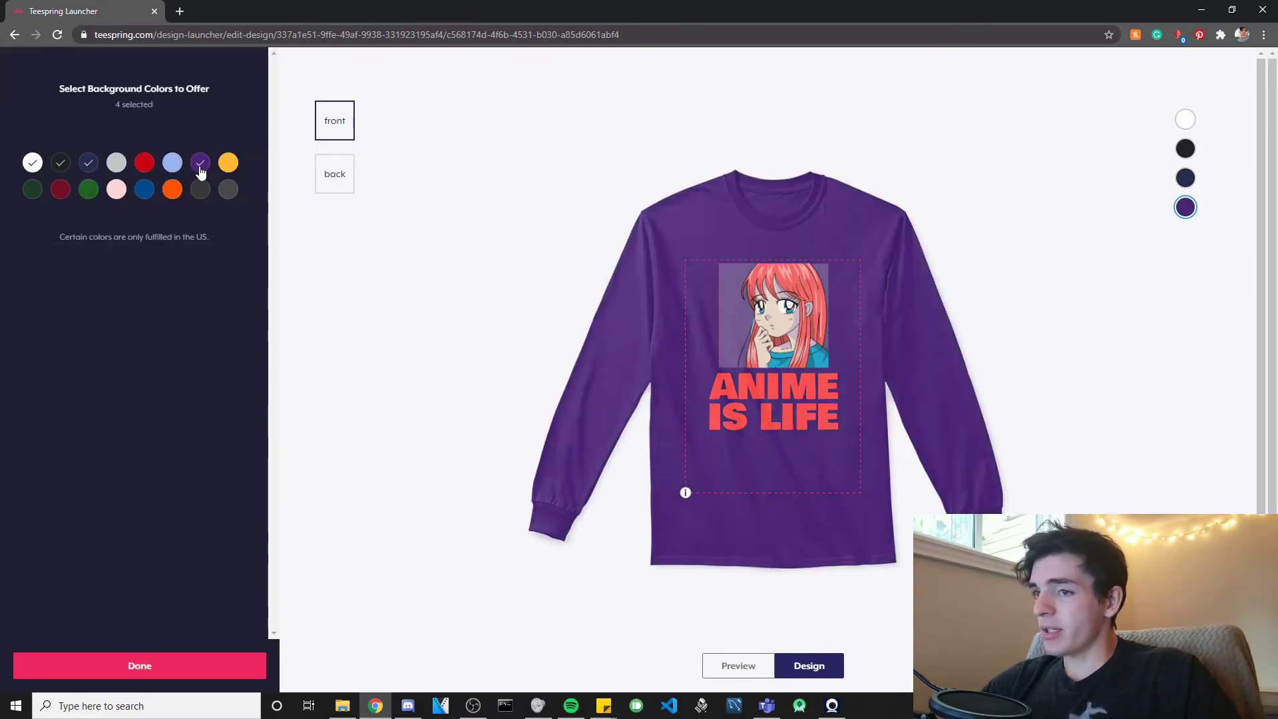
left_click(201, 172)
- Try gold, orange and dark grey on the long sleeve tee, but add only light blue and light pink to its offered colors
left_click(228, 165)
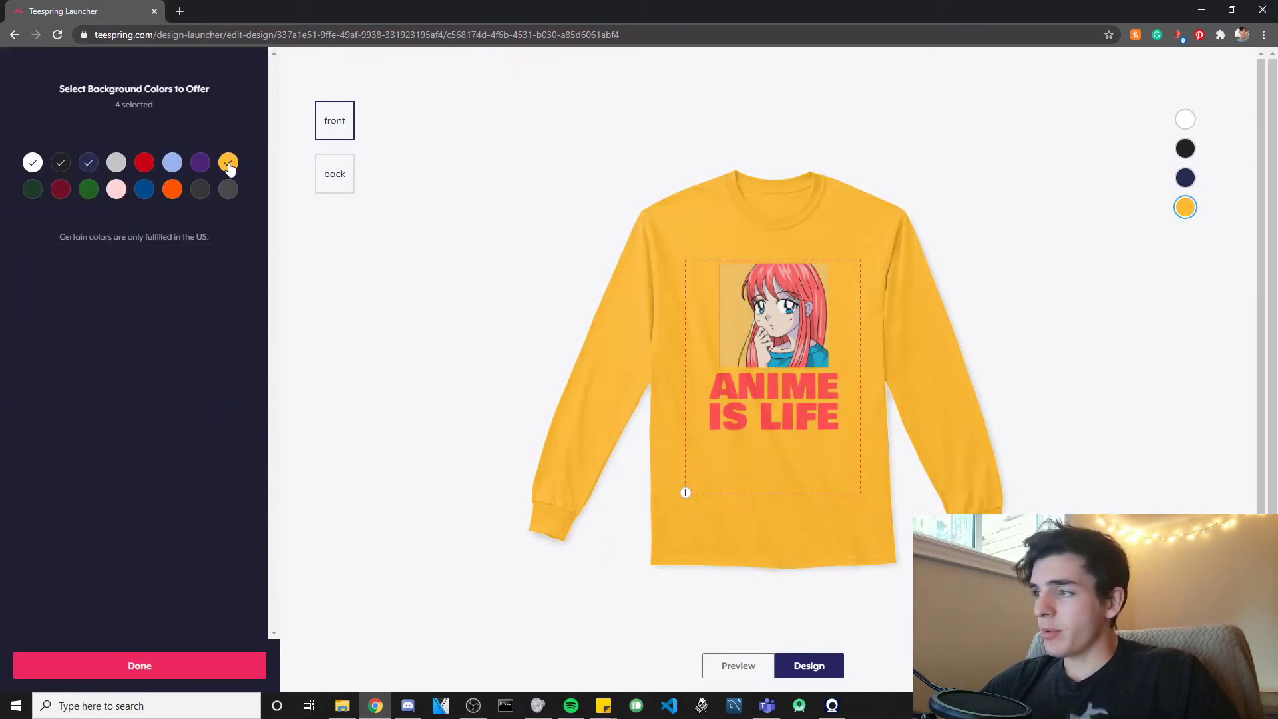
left_click(171, 191)
left_click(173, 190)
left_click(200, 190)
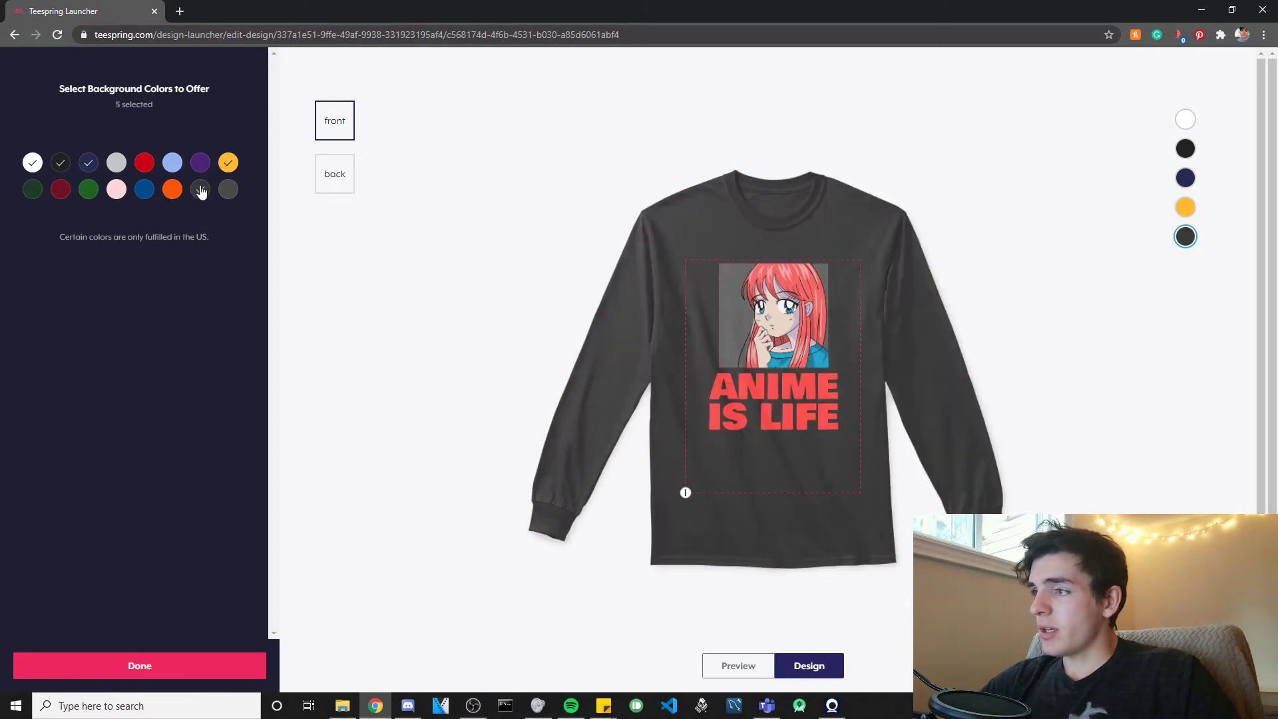
left_click(228, 164)
left_click(173, 167)
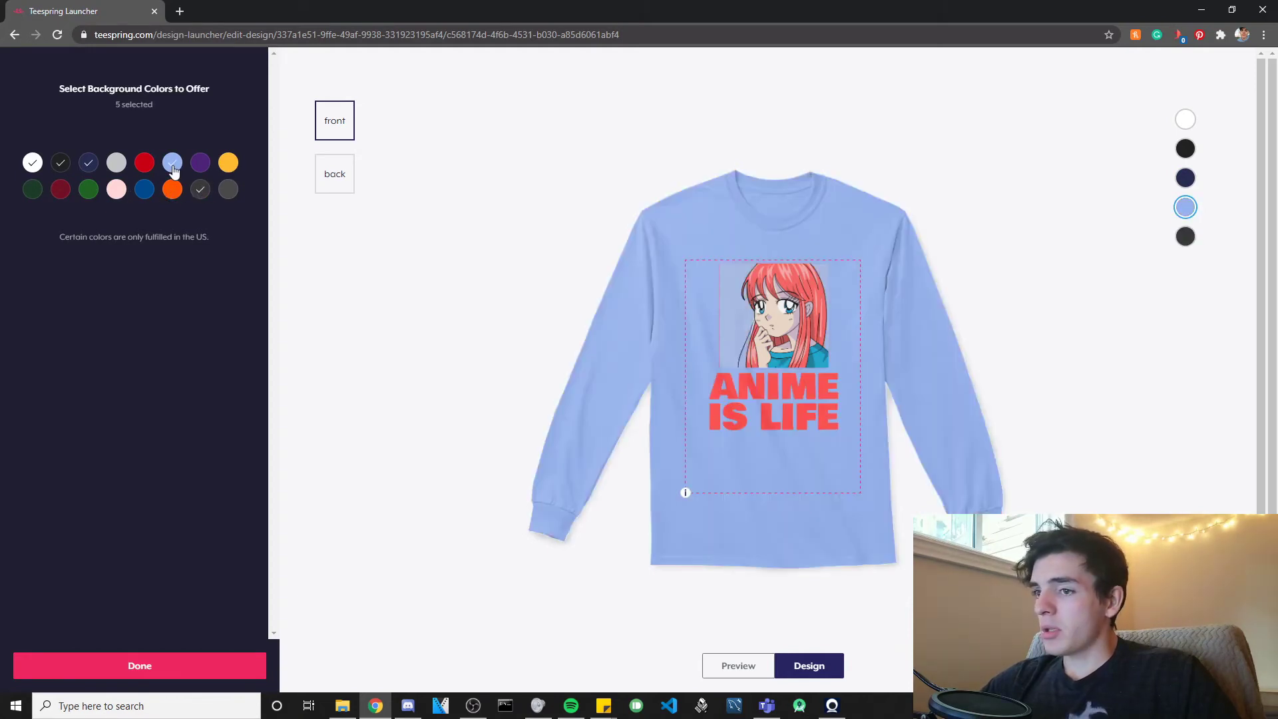
left_click(116, 190)
left_click(197, 191)
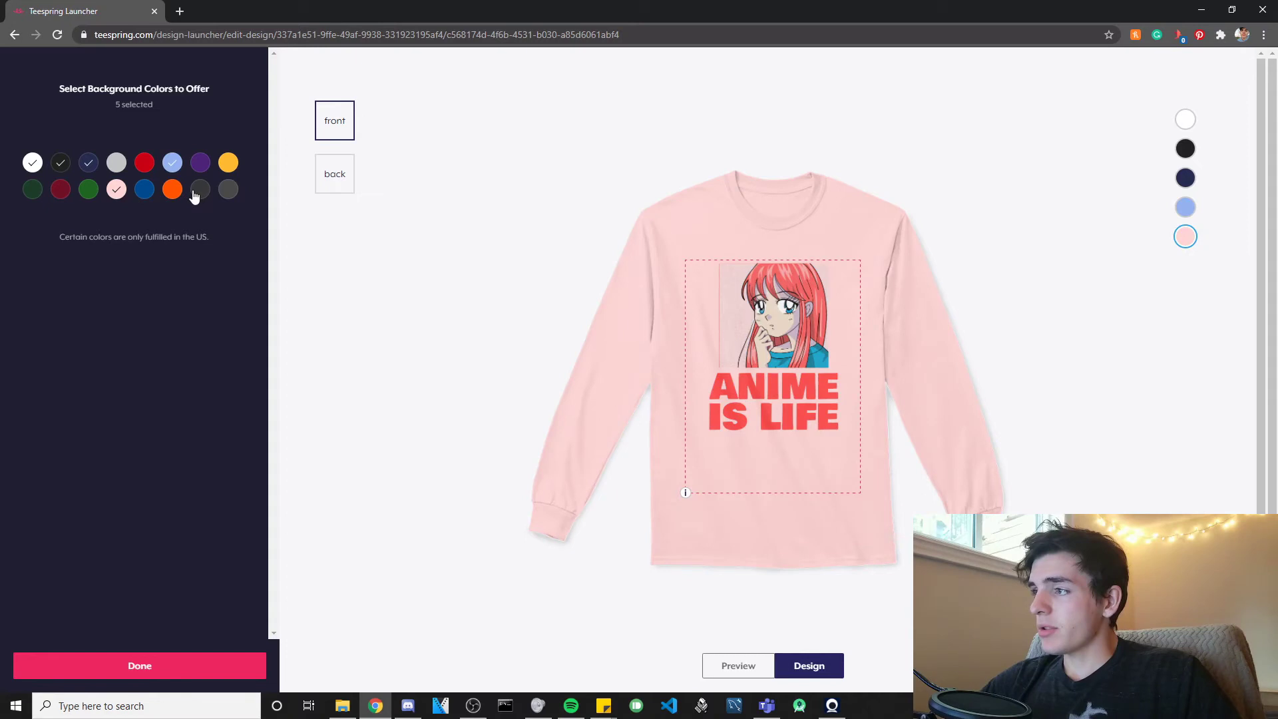
left_click(117, 667)
- Set the long sleeve tee's US price to $22.99 and its EU price to €22.99
left_click(49, 504)
key("BackSpace")
type("22.99")
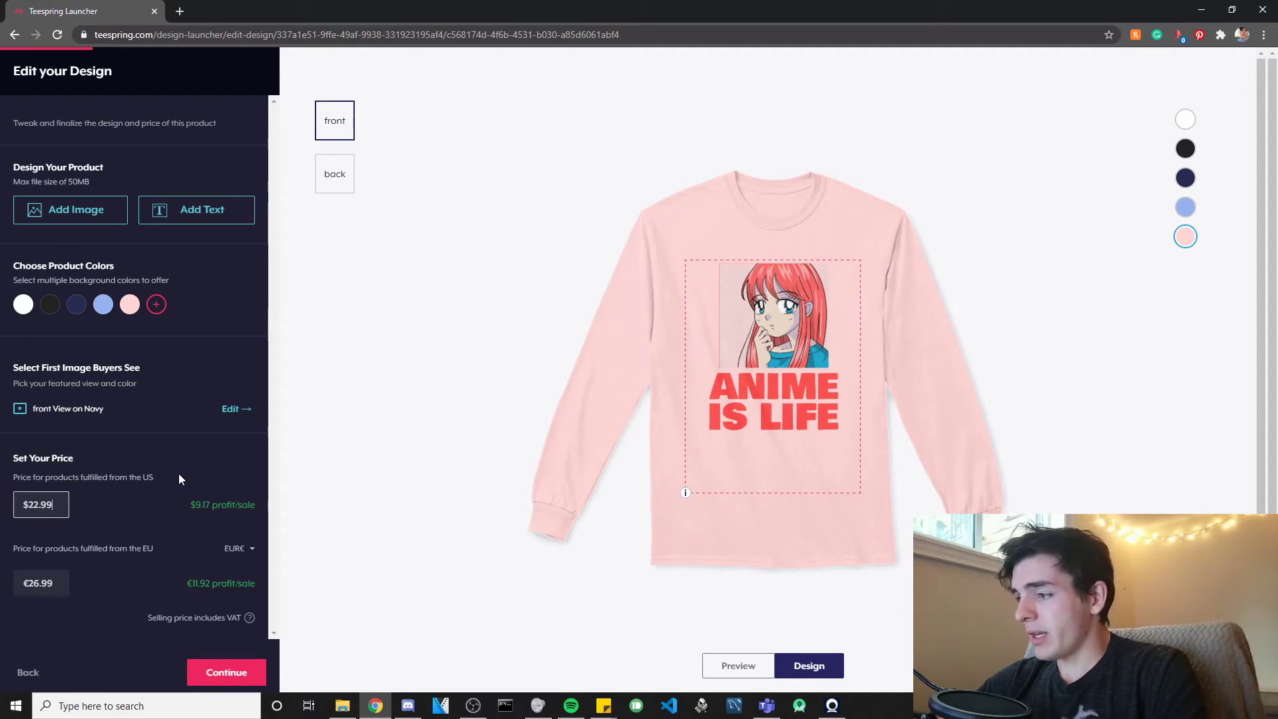
left_click(39, 583)
key("BackSpace")
type("2")
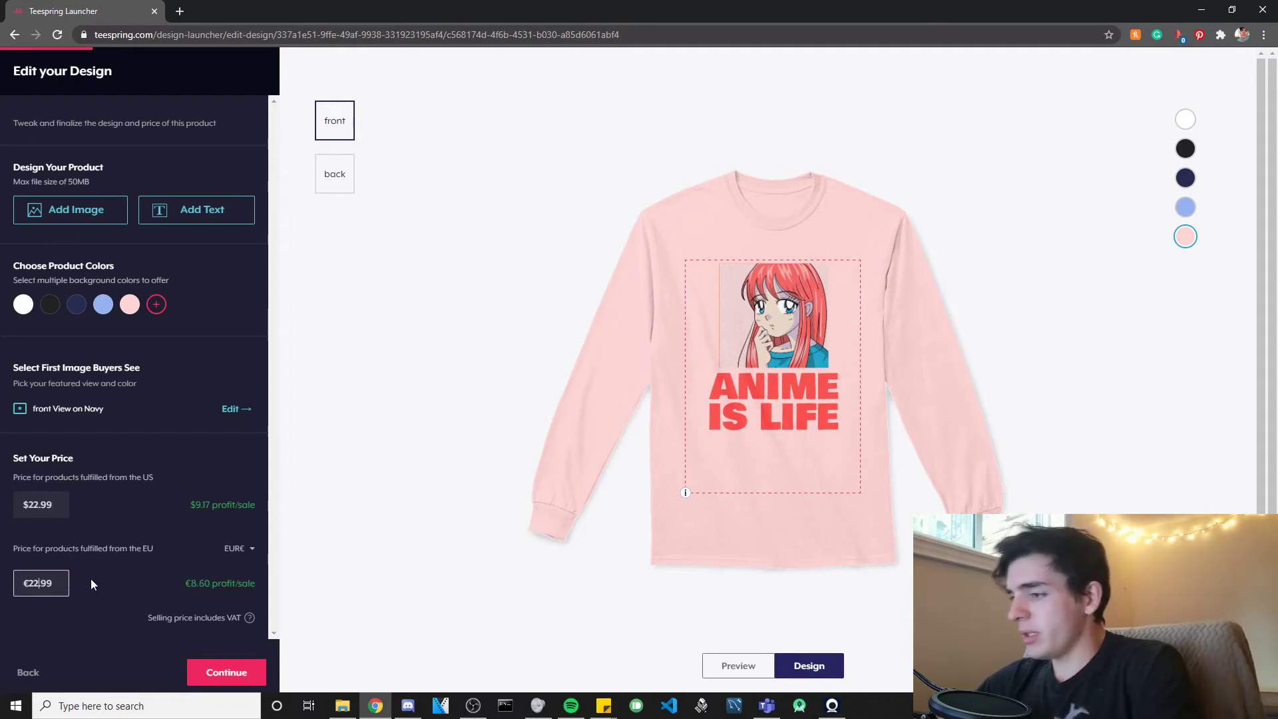
left_click(79, 618)
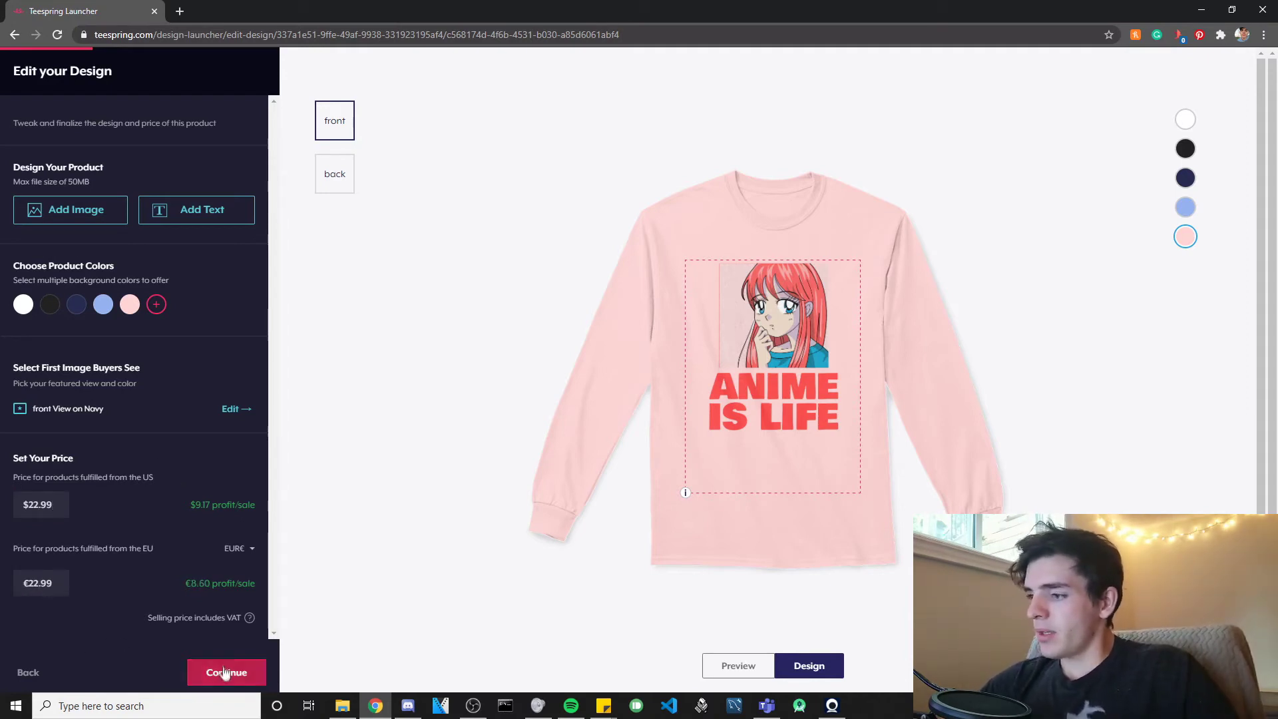
- Set the long sleeve tee's featured background color to black and save the product
left_click(235, 409)
left_click(101, 278)
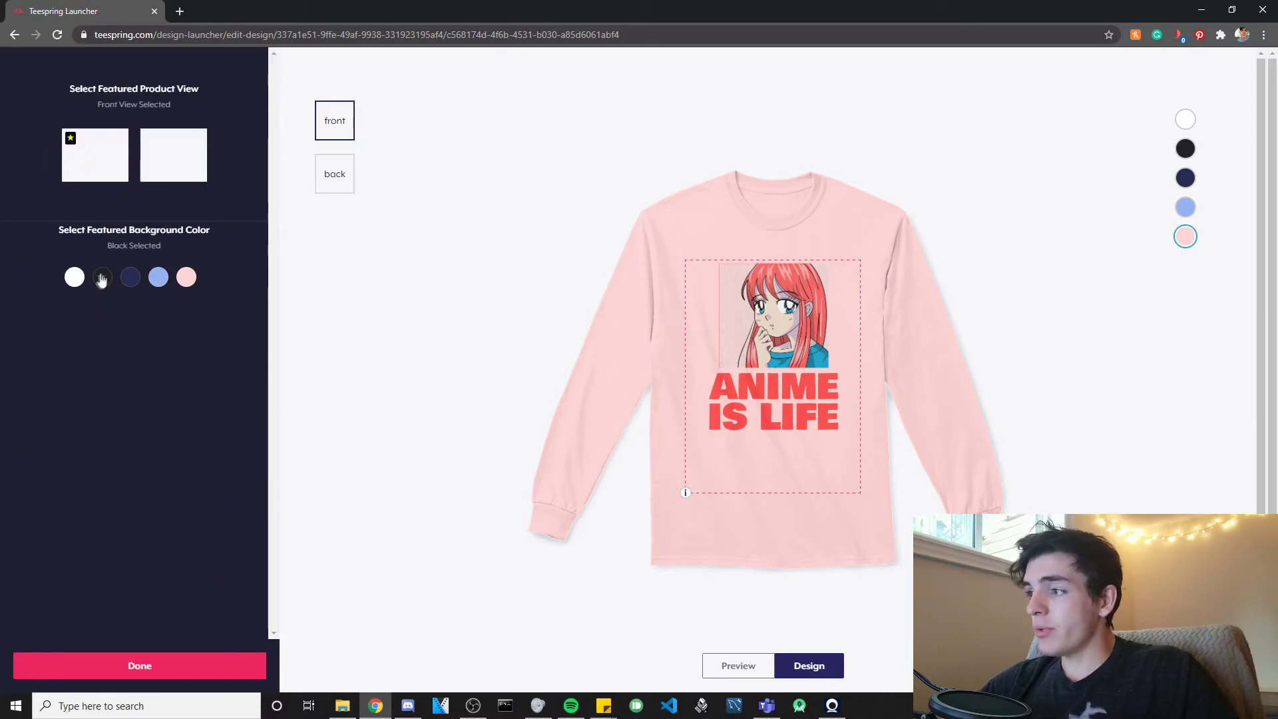
left_click(162, 660)
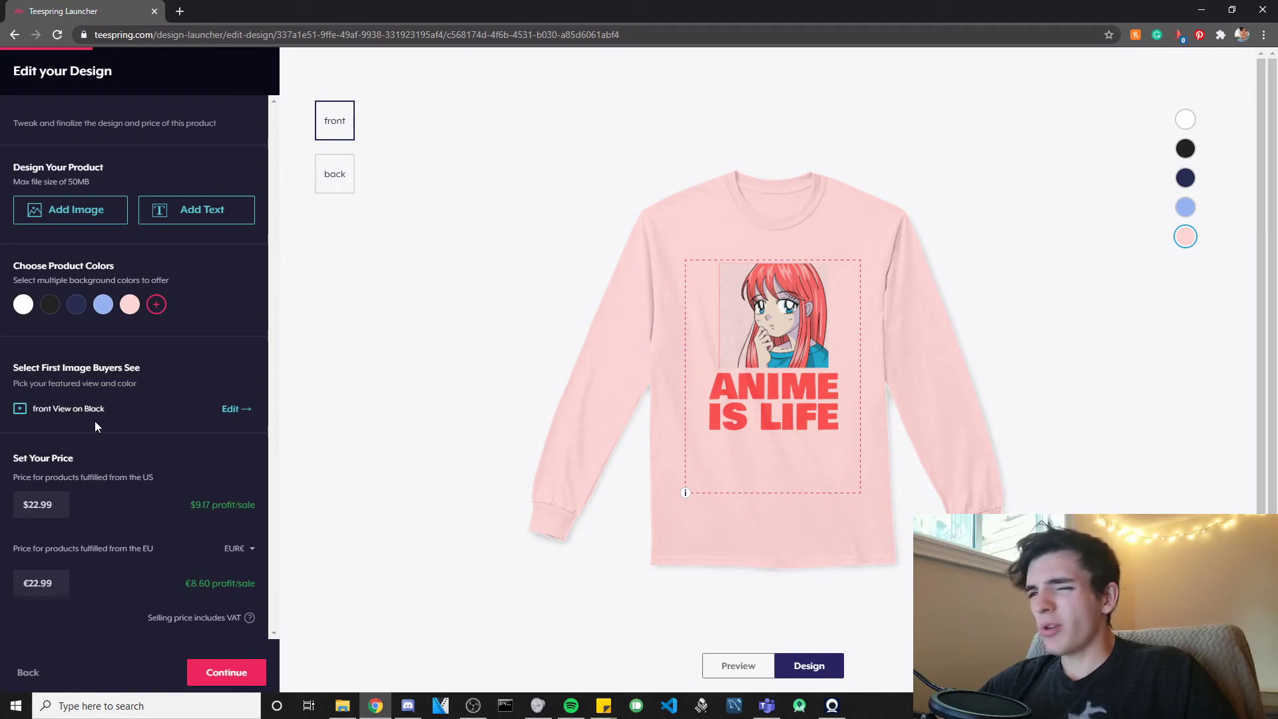
left_click(228, 672)
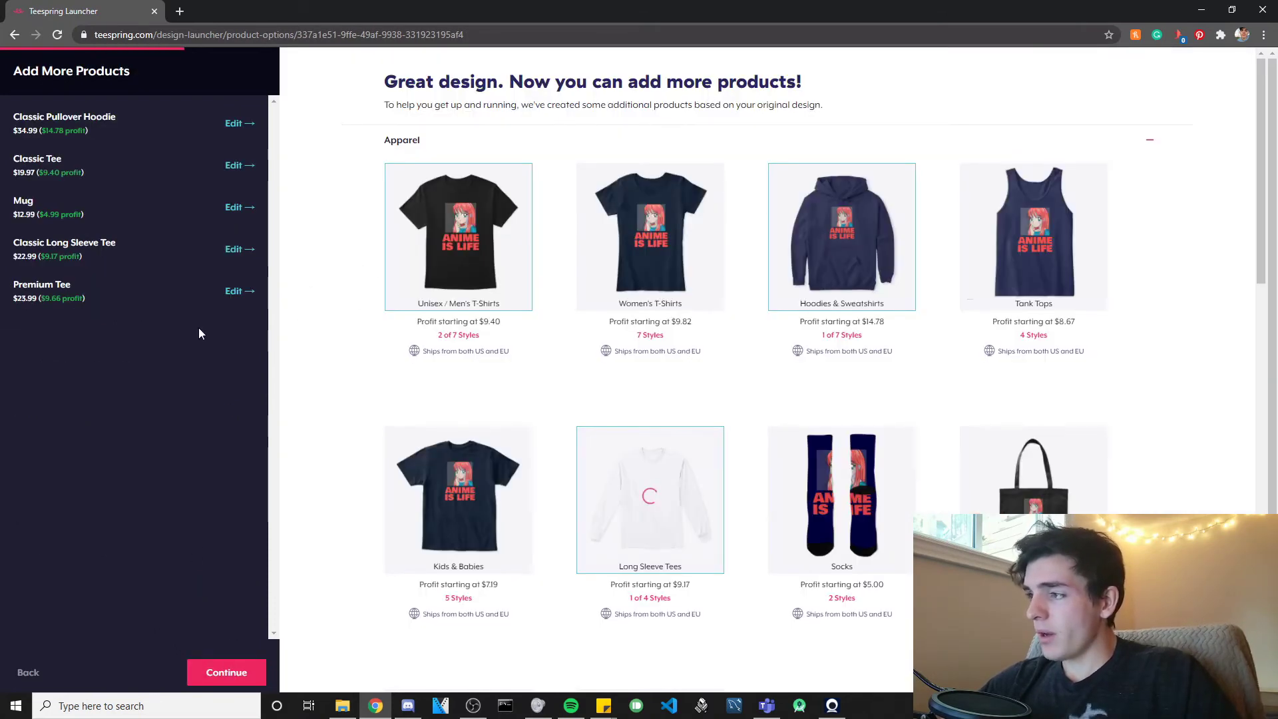
- Open the Premium Tee for editing and add bright blue and berry to its offered background colors
left_click(245, 298)
left_click(109, 308)
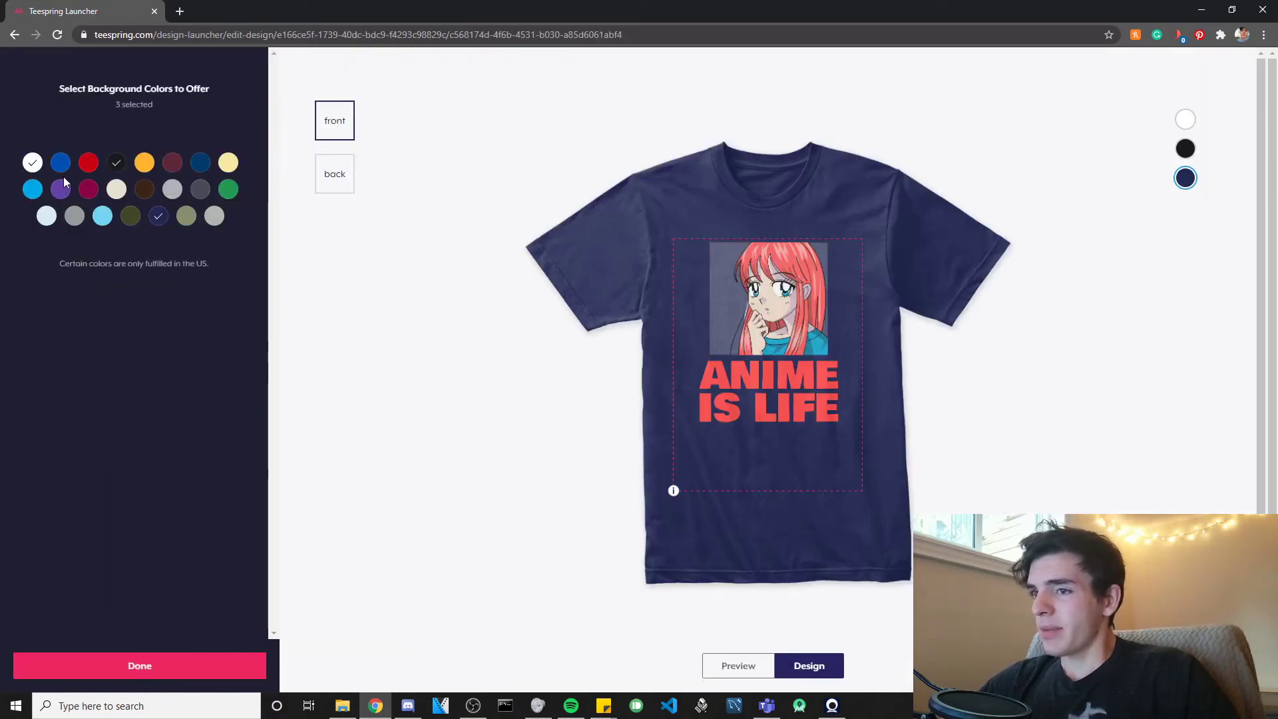
left_click(132, 220)
left_click(132, 220)
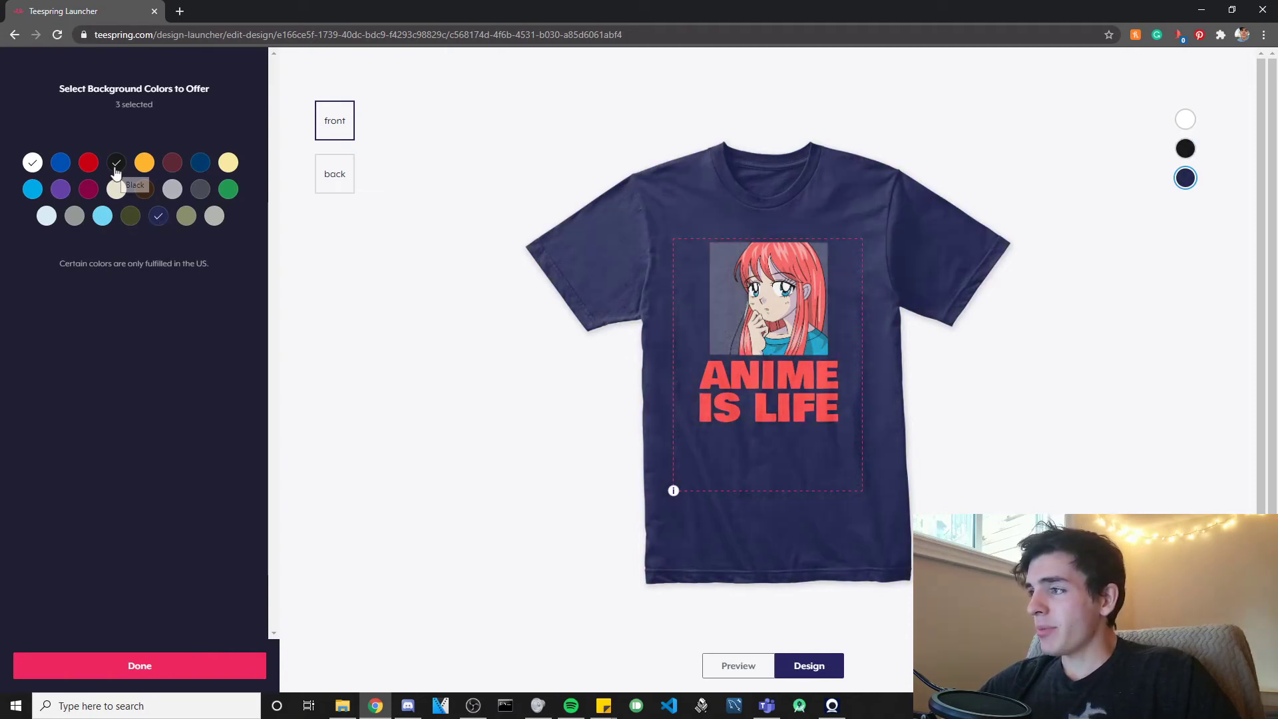
left_click(34, 192)
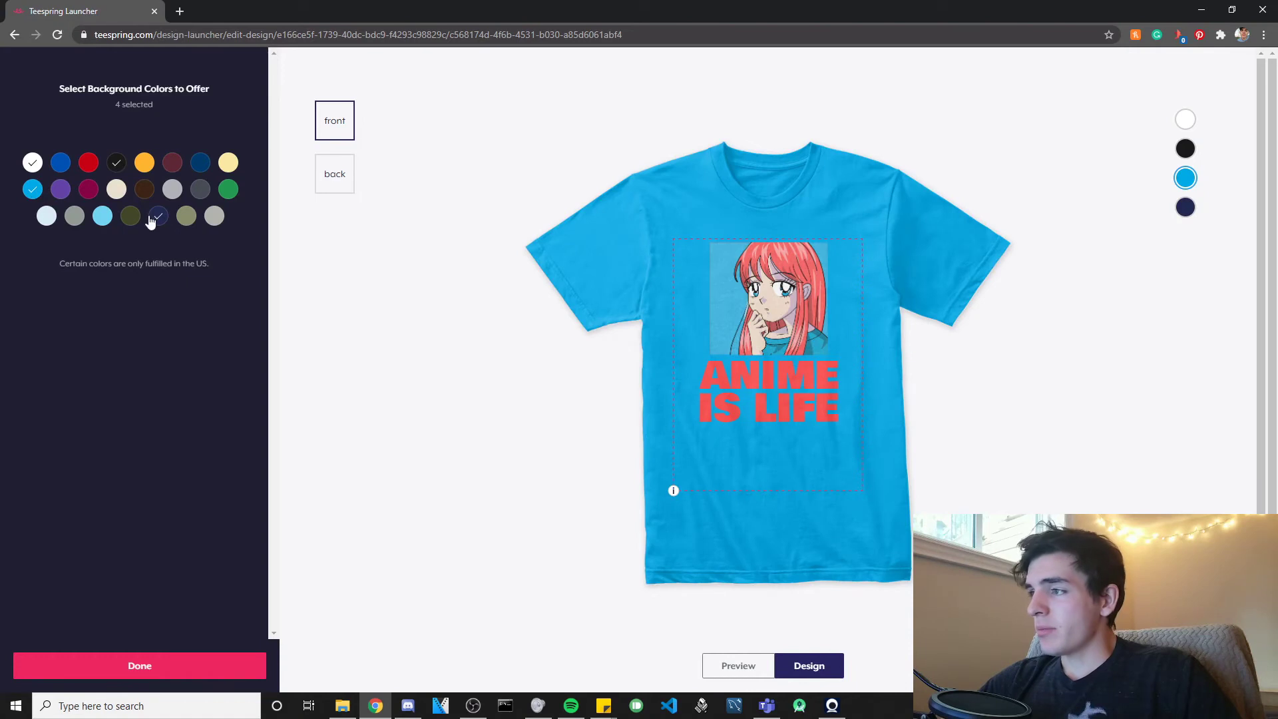
left_click(89, 191)
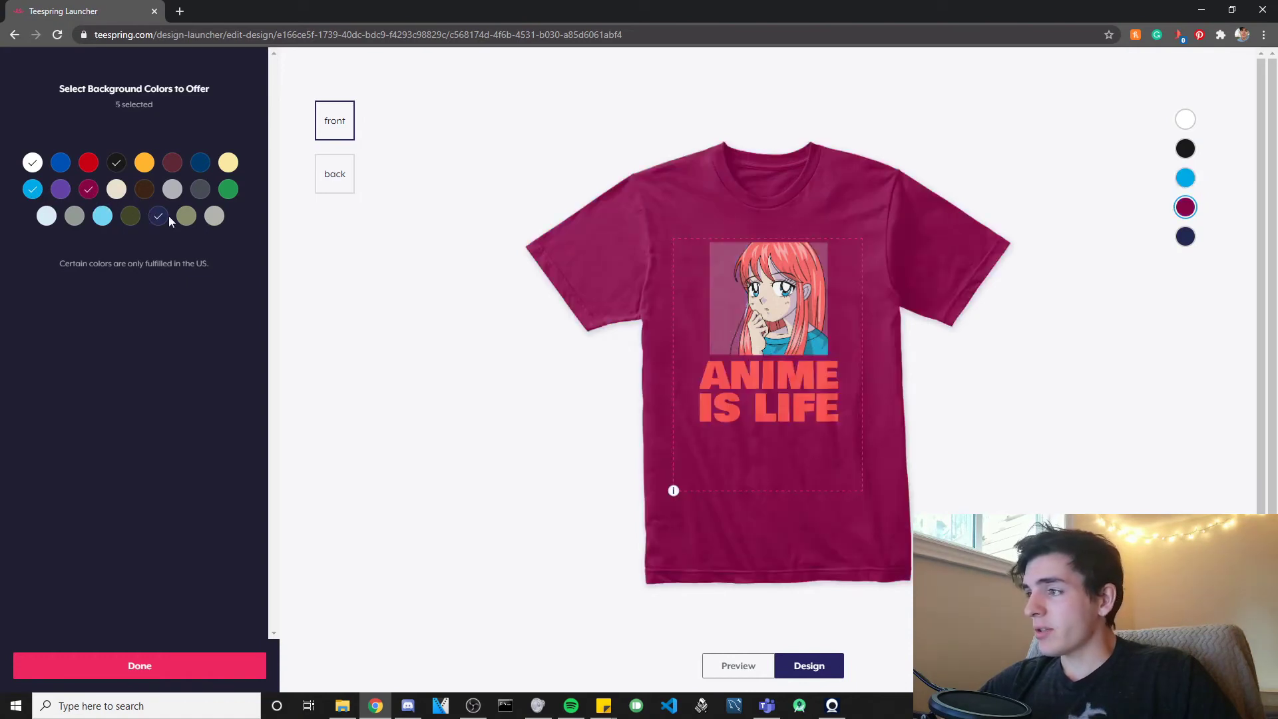
left_click(136, 667)
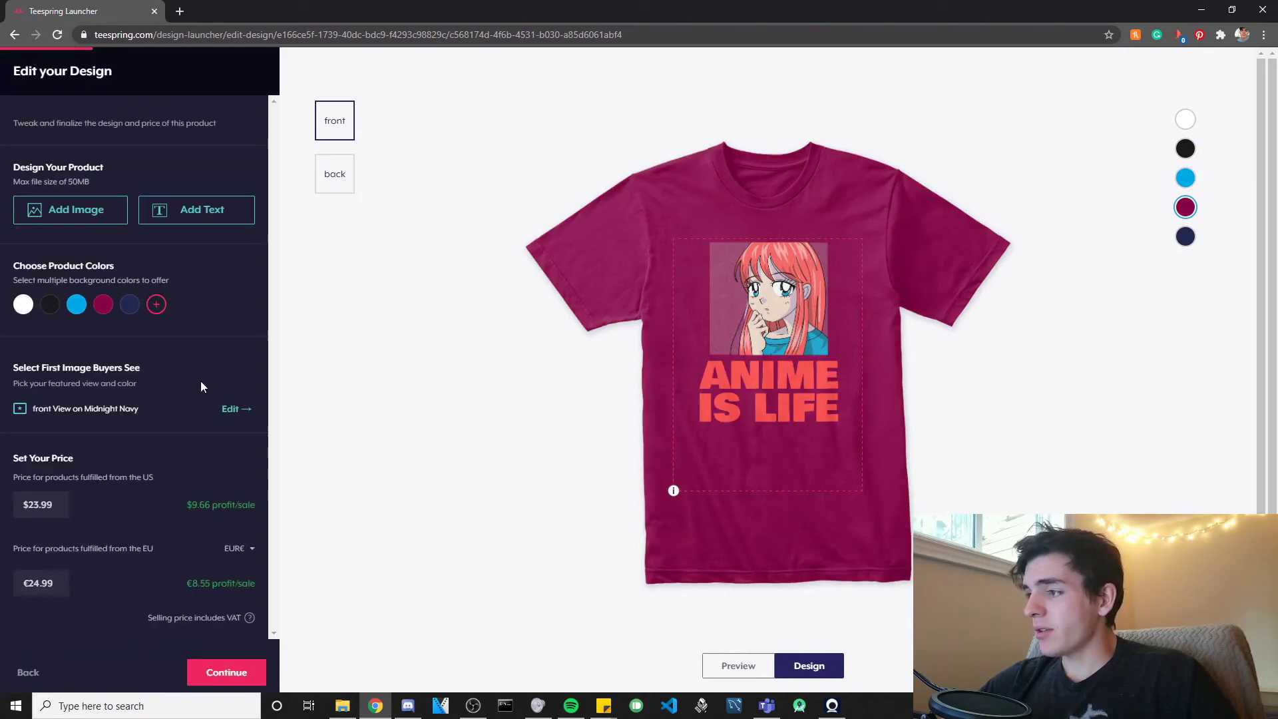
- Set the Premium Tee's featured background color to black
left_click(230, 410)
left_click(103, 280)
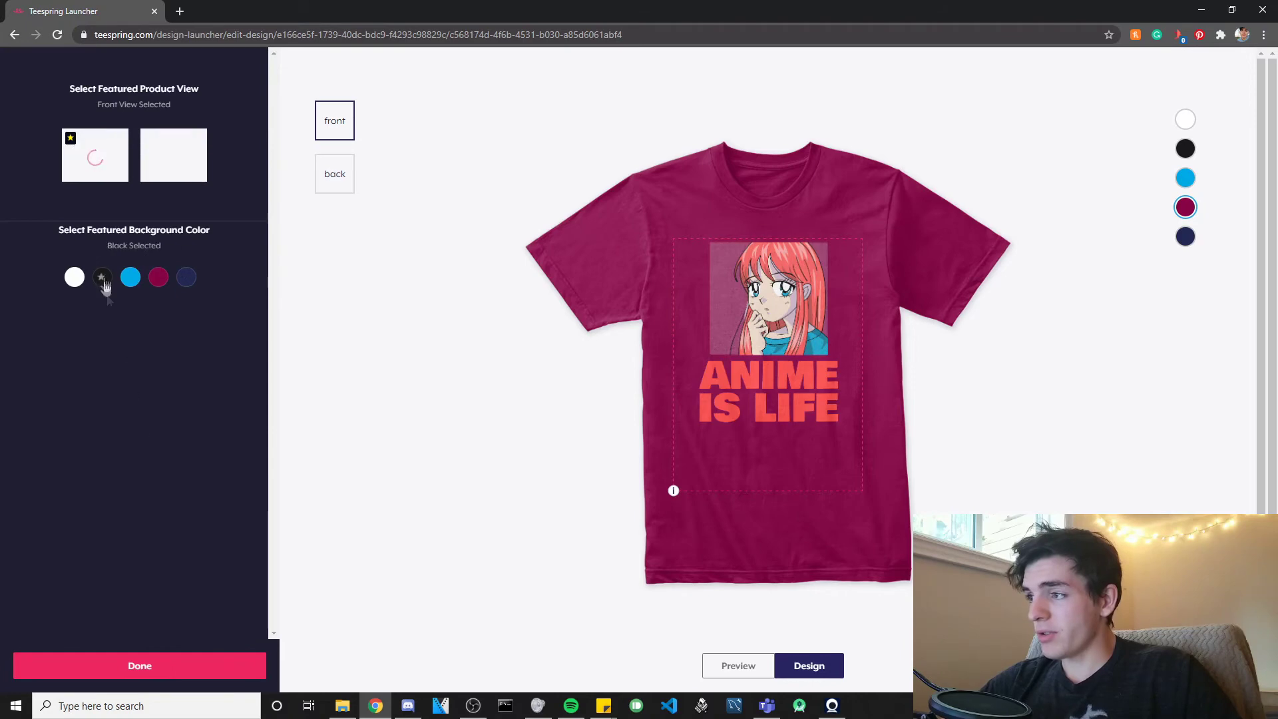
left_click(179, 671)
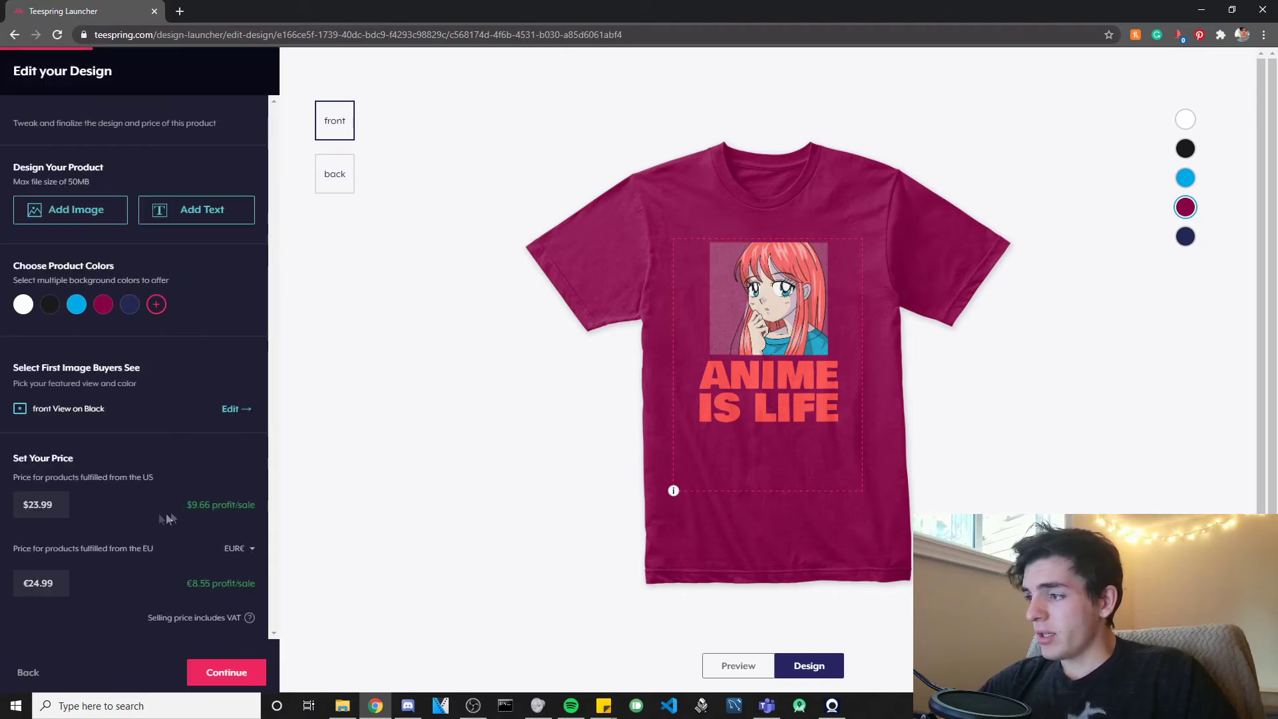
- Set the Premium Tee's US price to $21.99 and its EU price to €21.99, and save the product
left_click(36, 504)
key("BackSpace")
type("0")
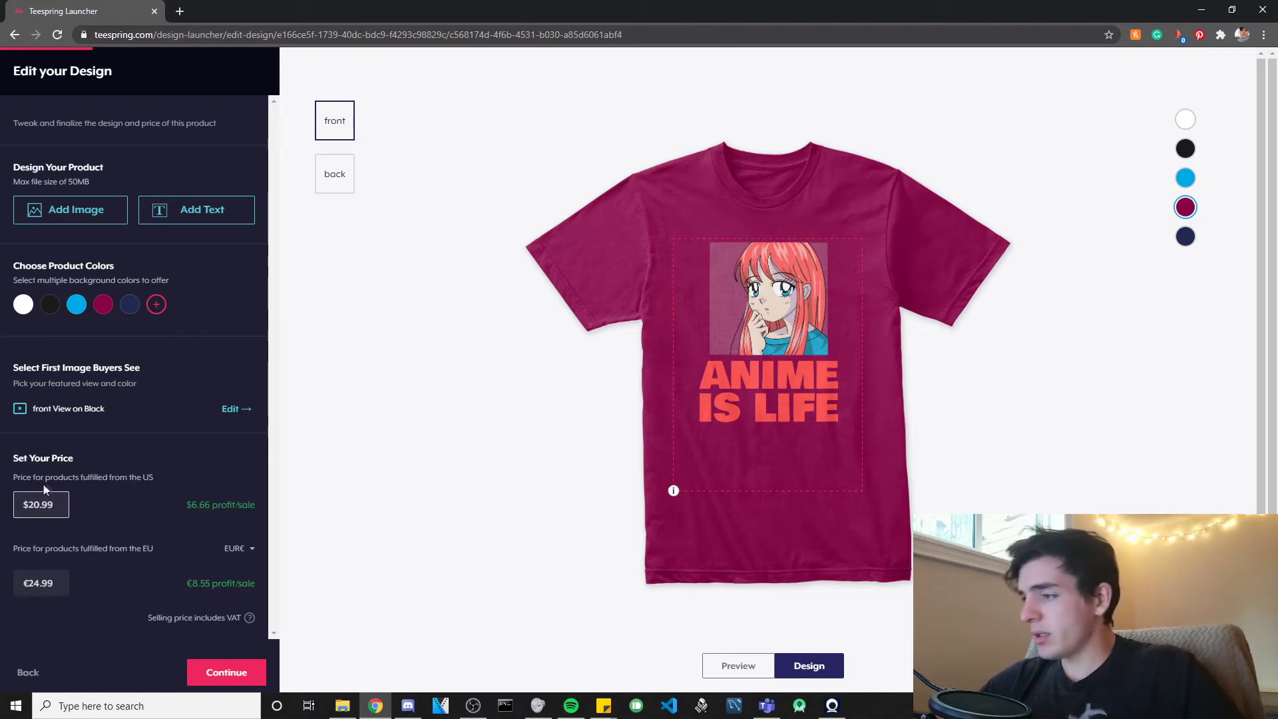
key("BackSpace")
type("1")
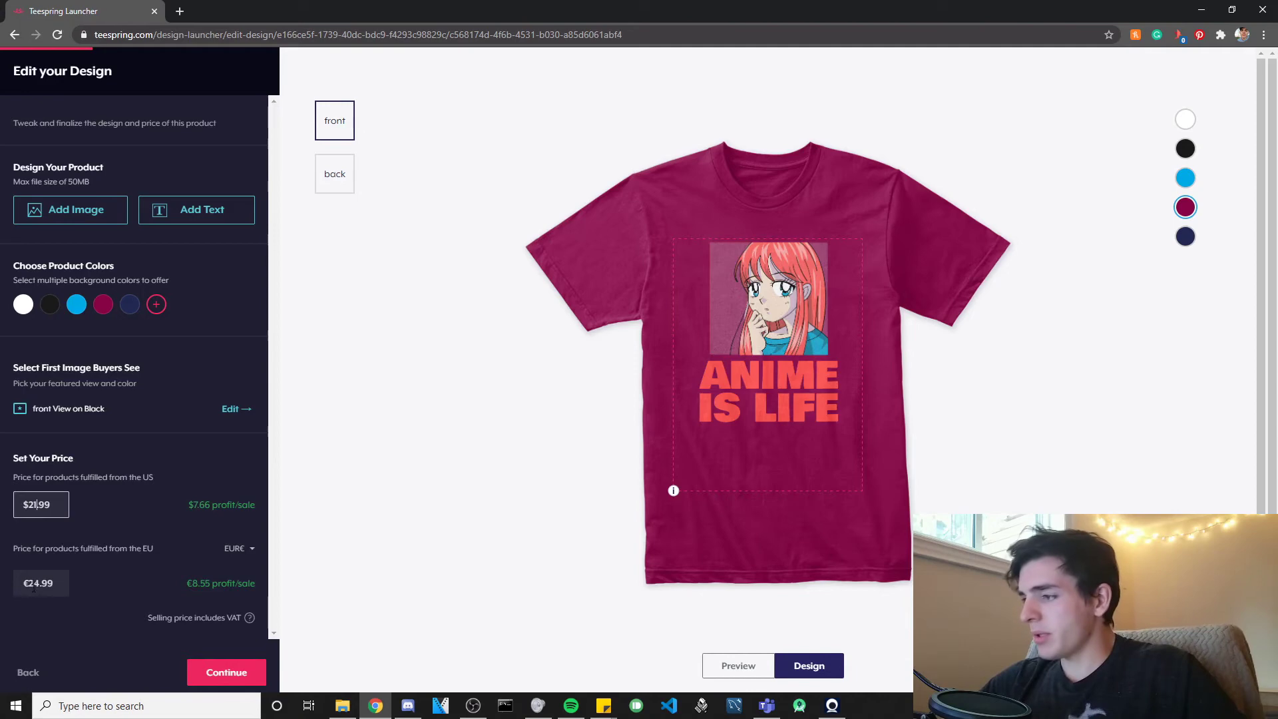
left_click(37, 584)
key("BackSpace")
type("1")
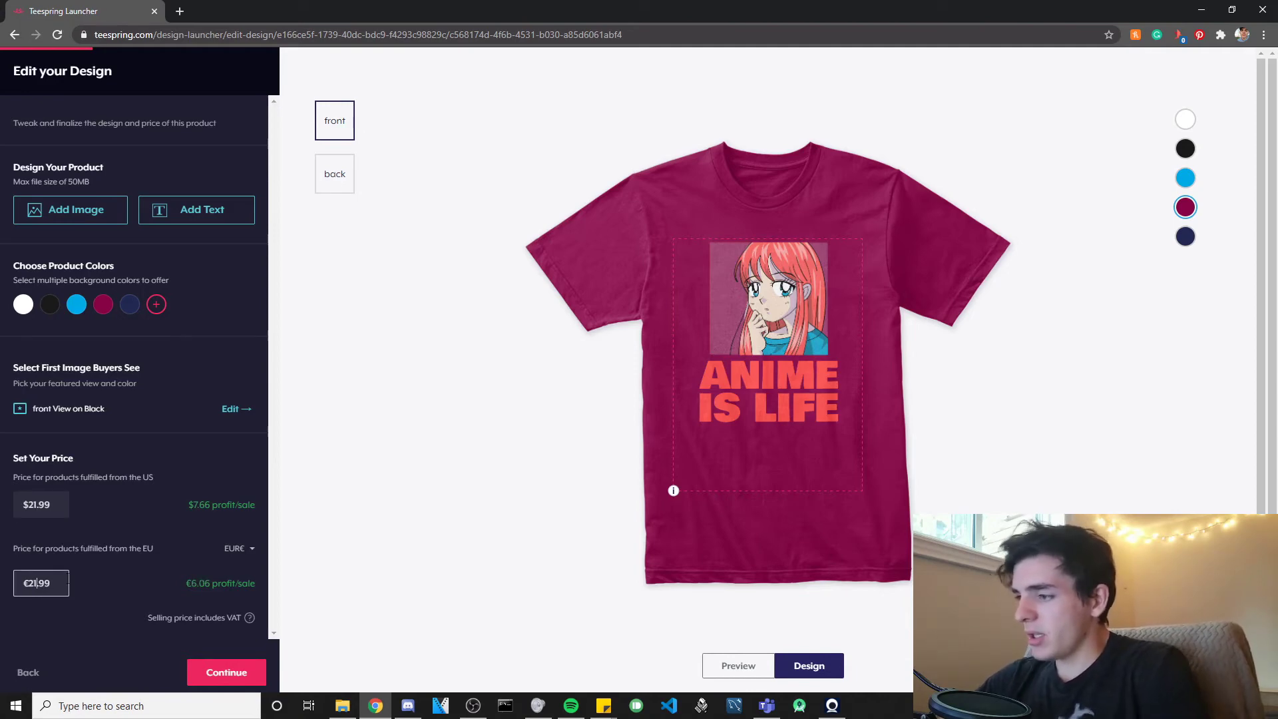
left_click(213, 678)
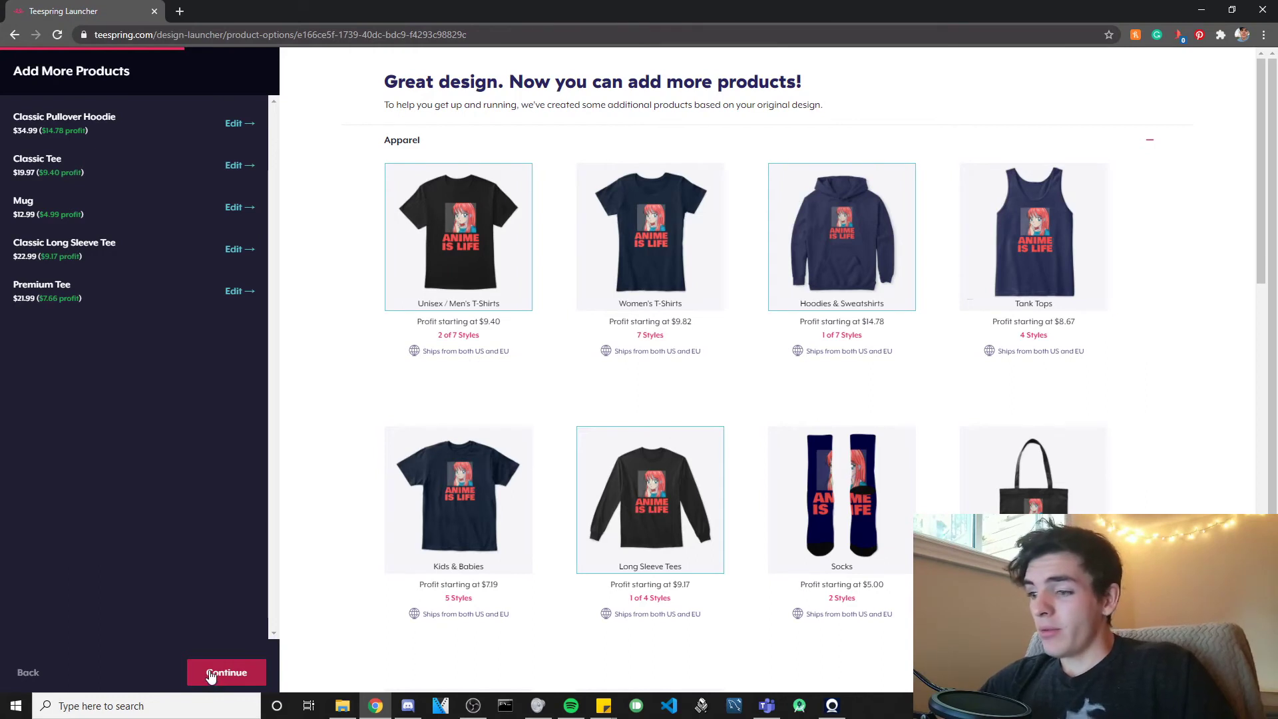
left_click(210, 675)
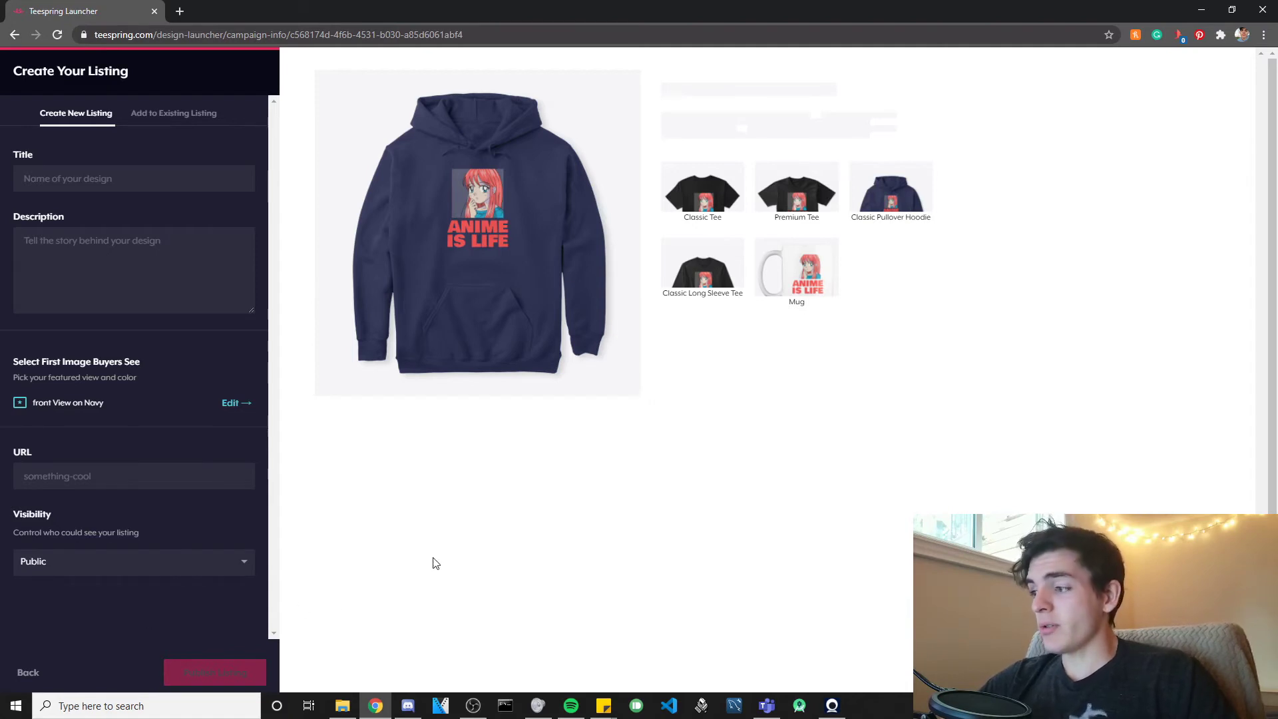
left_click(84, 173)
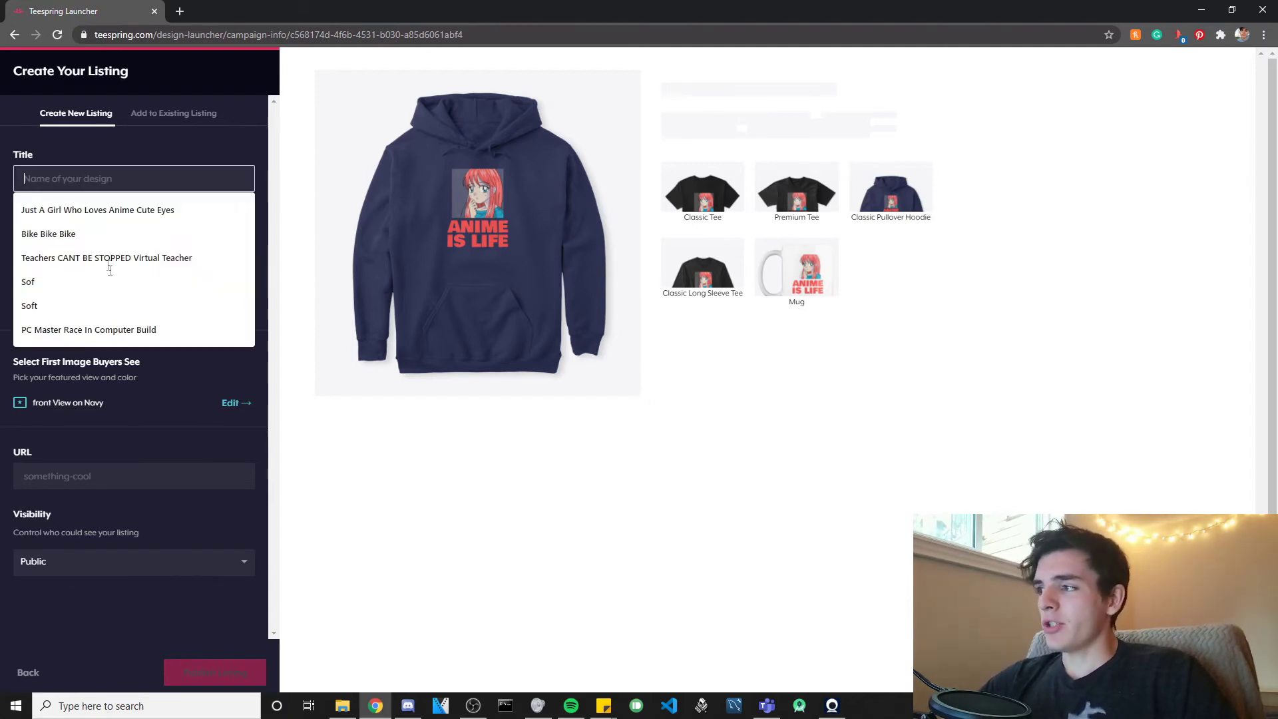
left_click(385, 391)
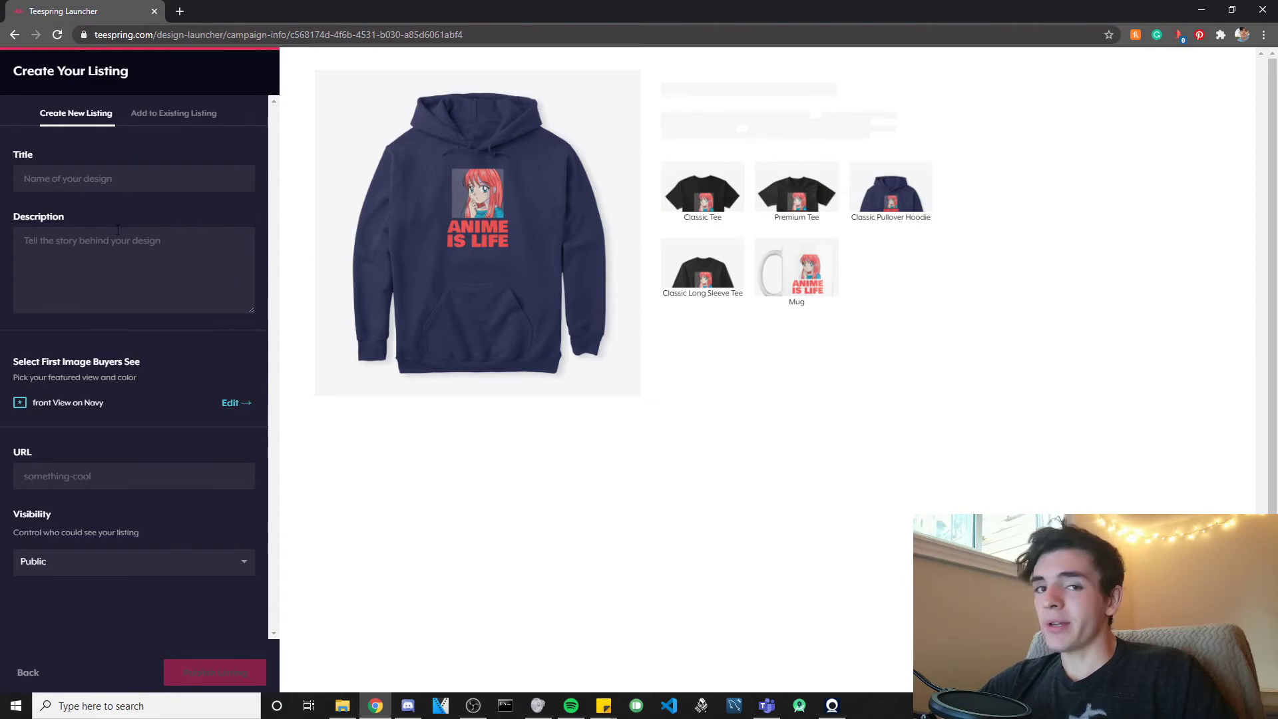
left_click(20, 673)
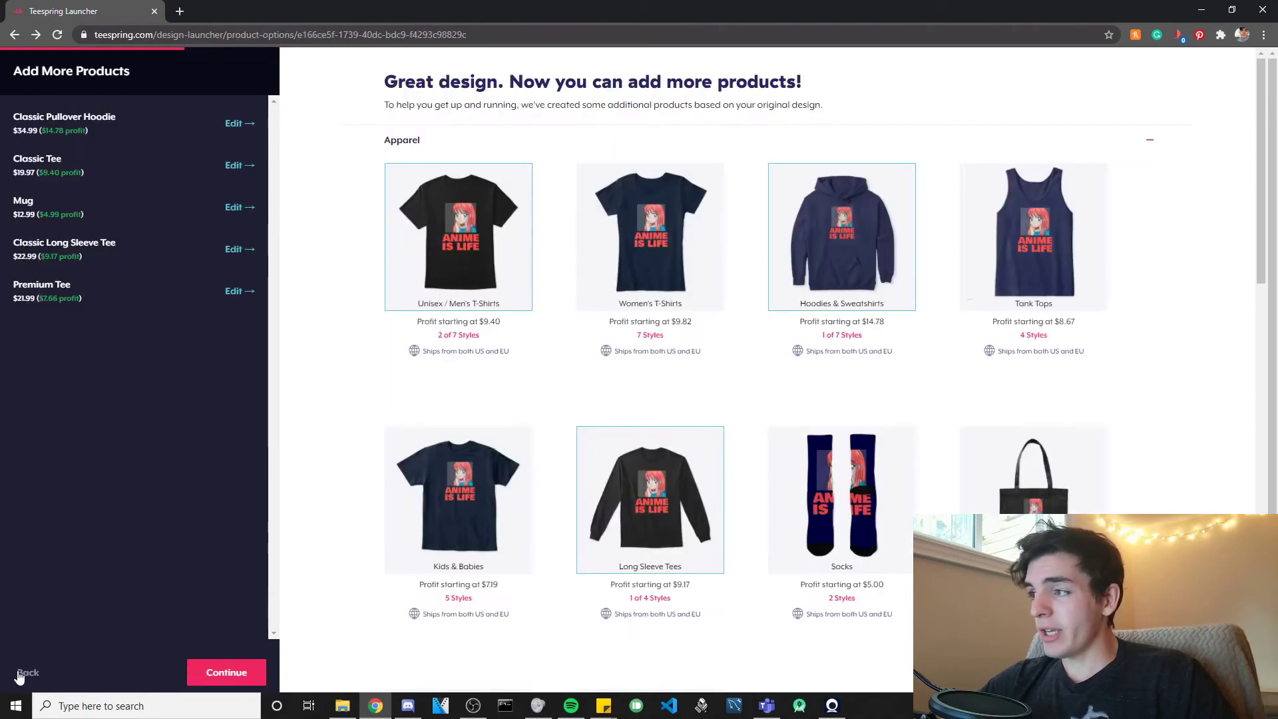
- Open the Classic Pullover Hoodie for editing, set its featured background color to black and save the product
left_click(239, 125)
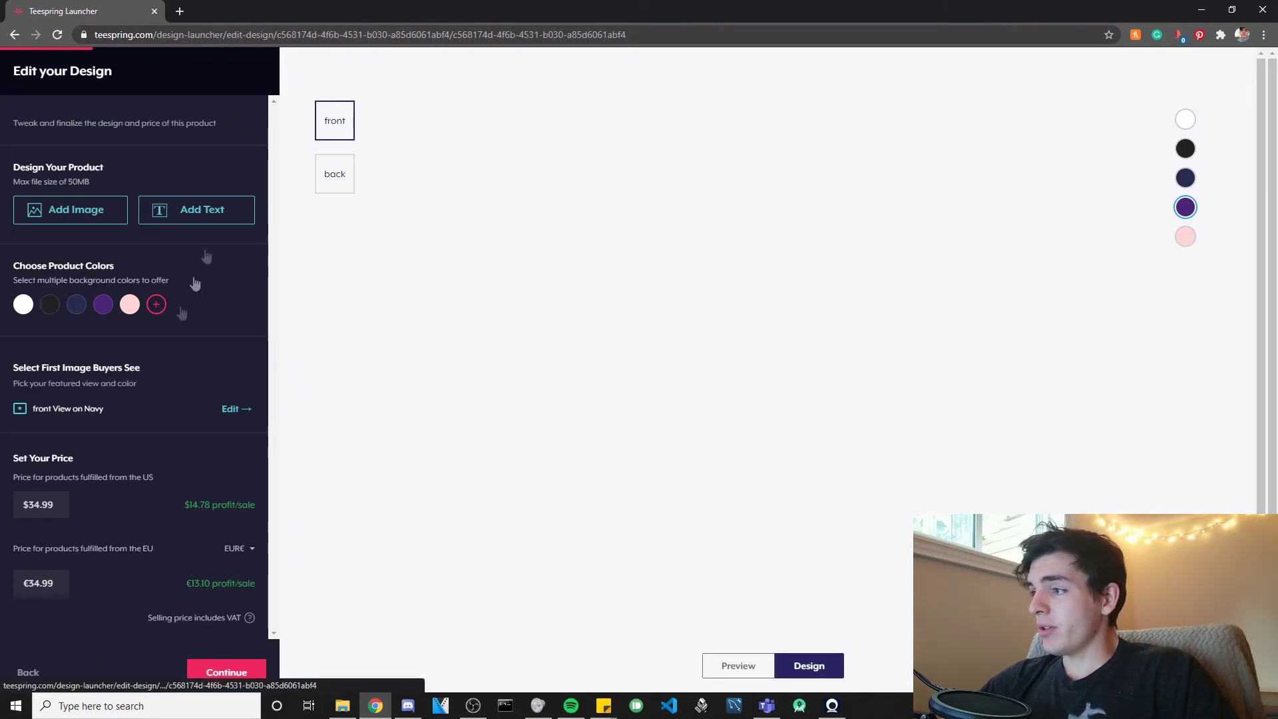
left_click(227, 410)
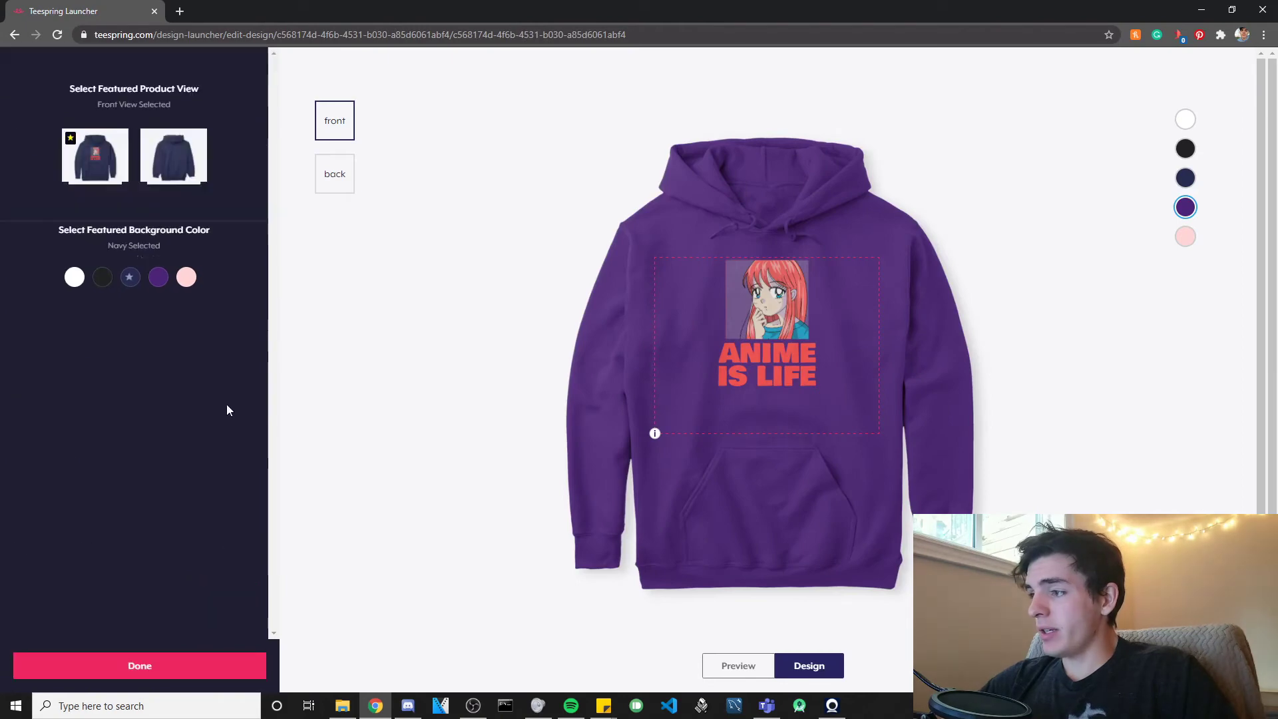
left_click(103, 277)
left_click(206, 666)
left_click(209, 671)
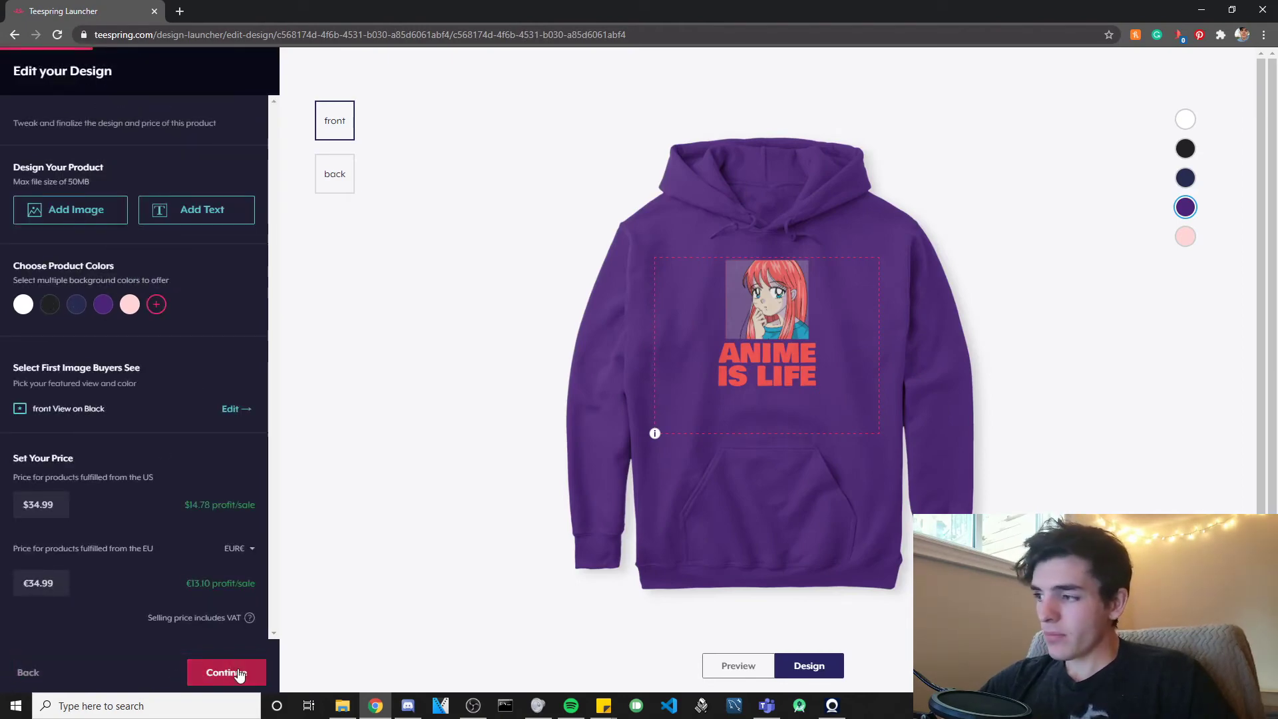
- Proceed to the listing details and title the new listing "Anime Is Life Sad Girl"
left_click(205, 670)
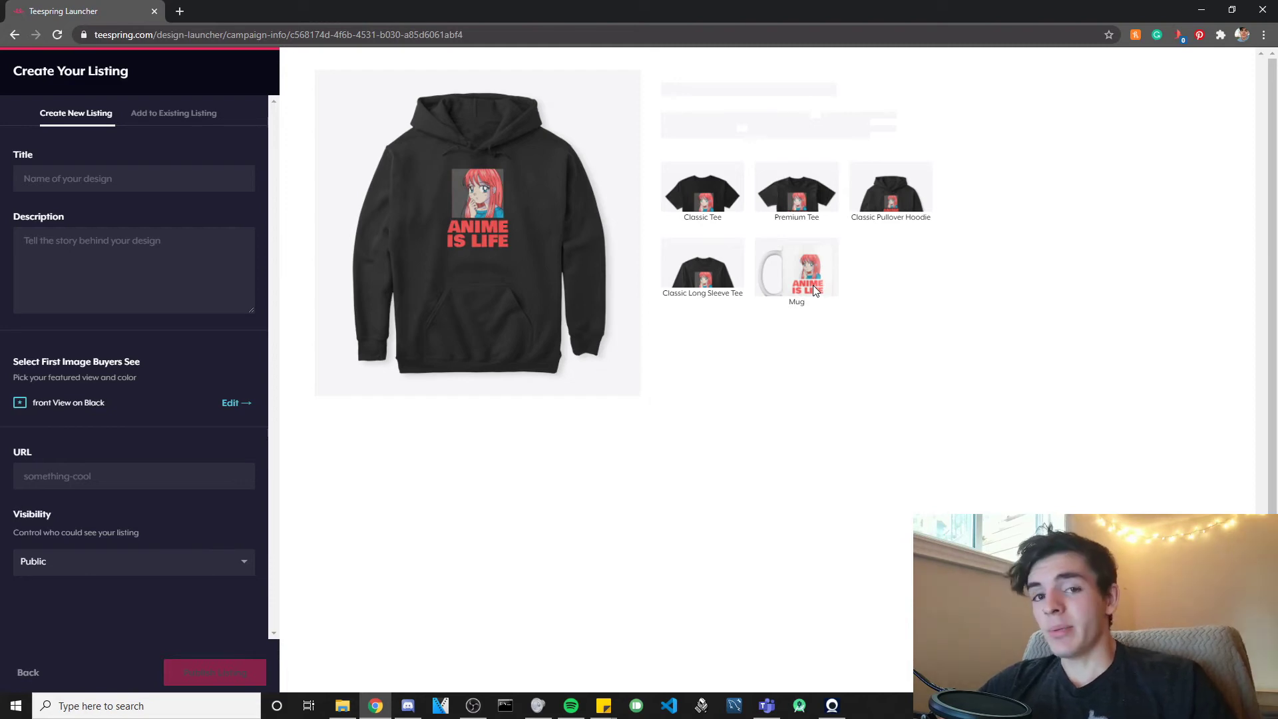
left_click(65, 186)
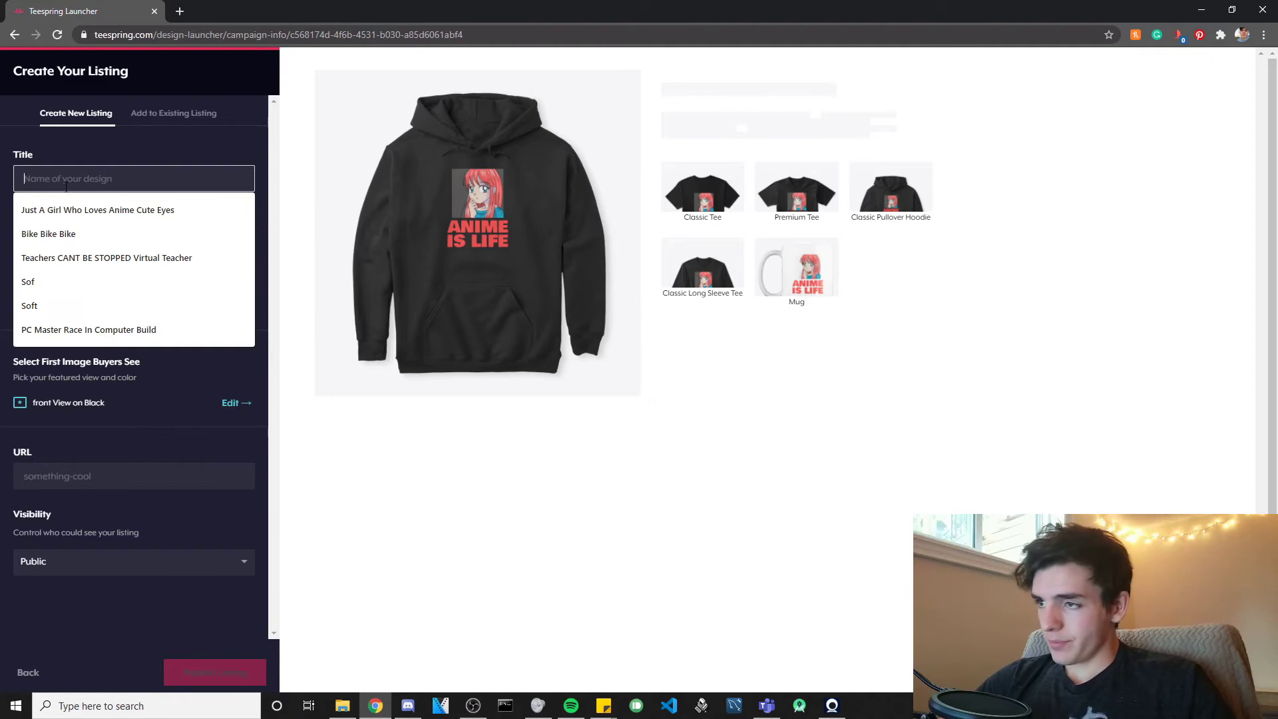
type("Anime")
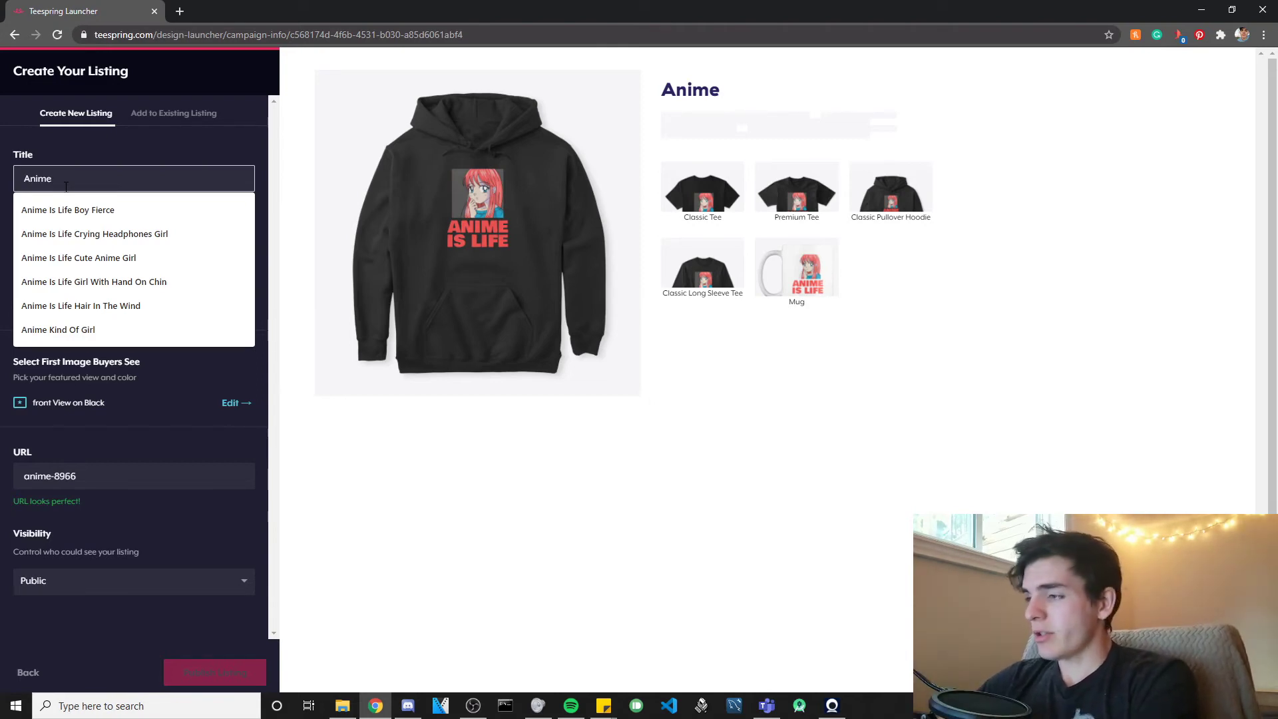
type("IS Life")
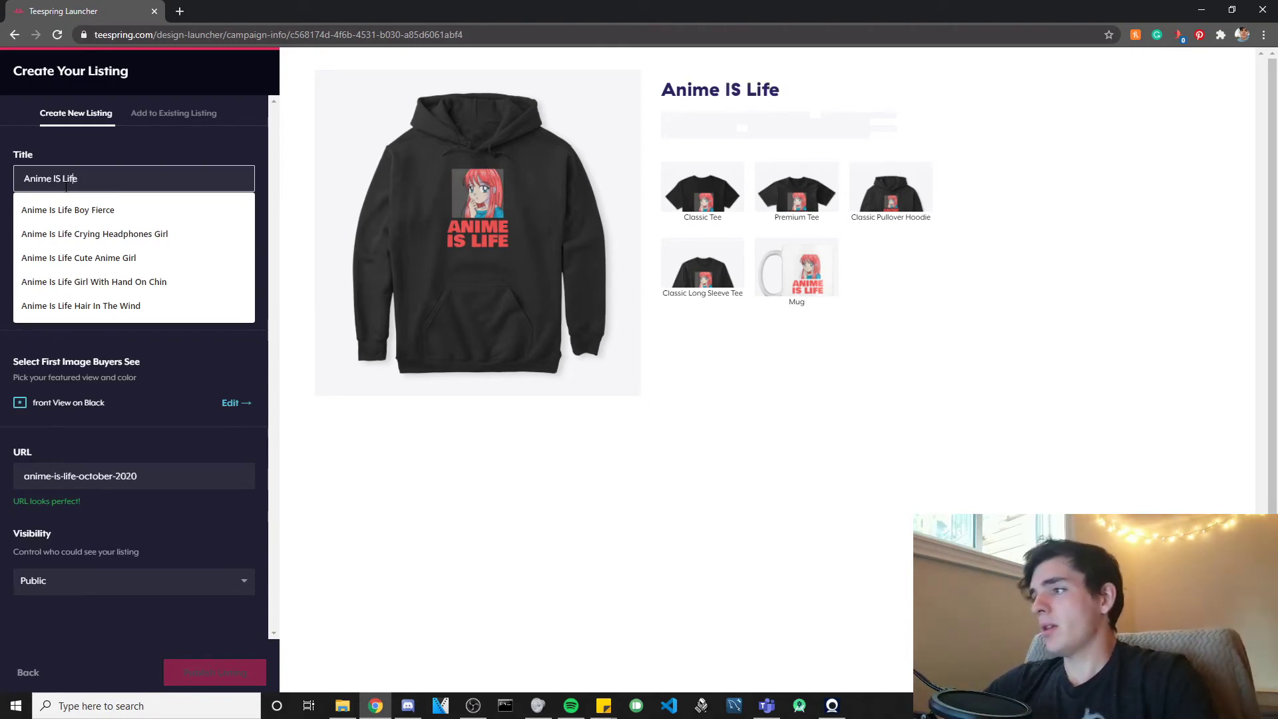
key("Left")
key("BackSpace")
type("s")
key("Right")
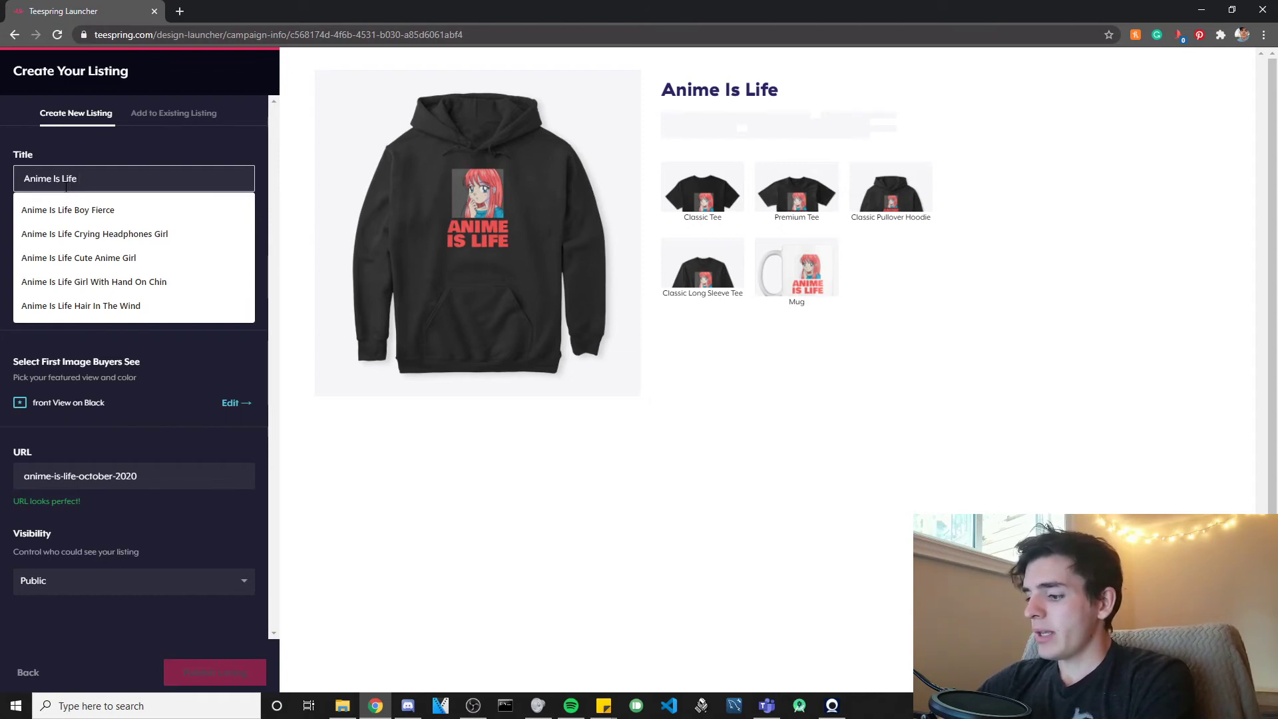
type("Sad")
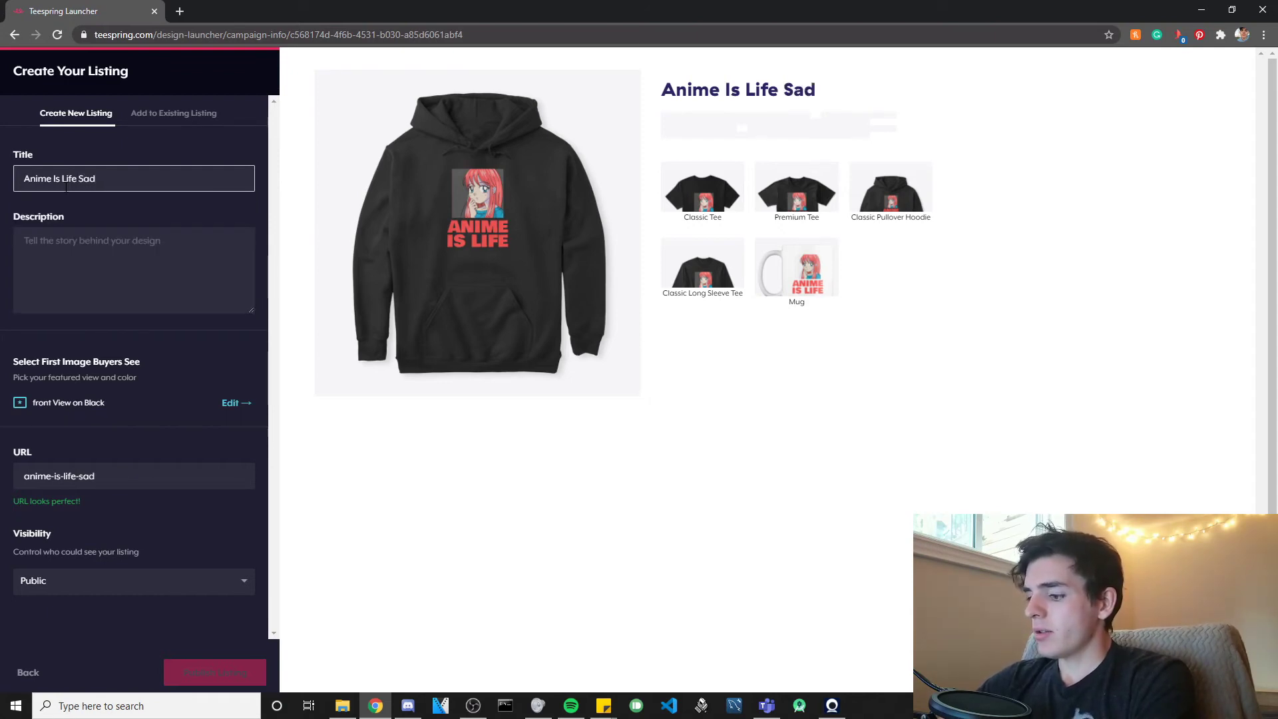
type(" Girl")
- Enter the description "Grab this fun design for your Anime wardrobe or get this awesome sad anime girl design for the perfect gift!"
left_click(137, 253)
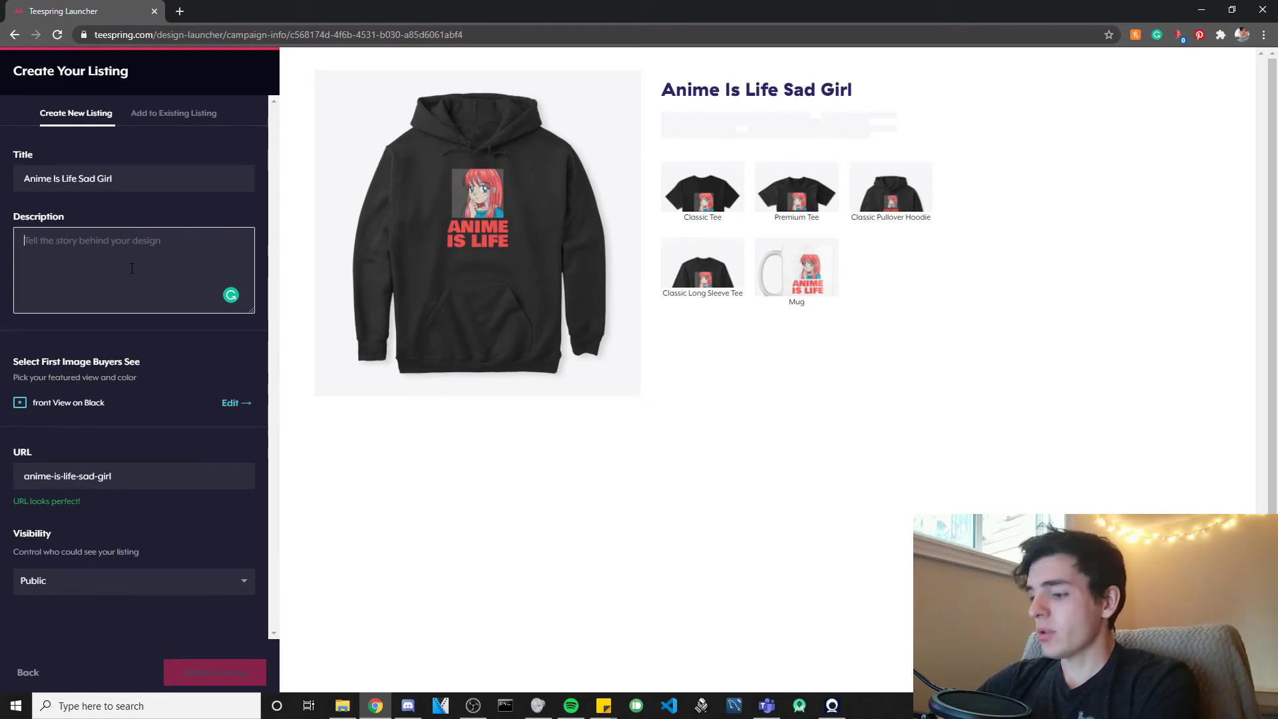
type("Grab this ")
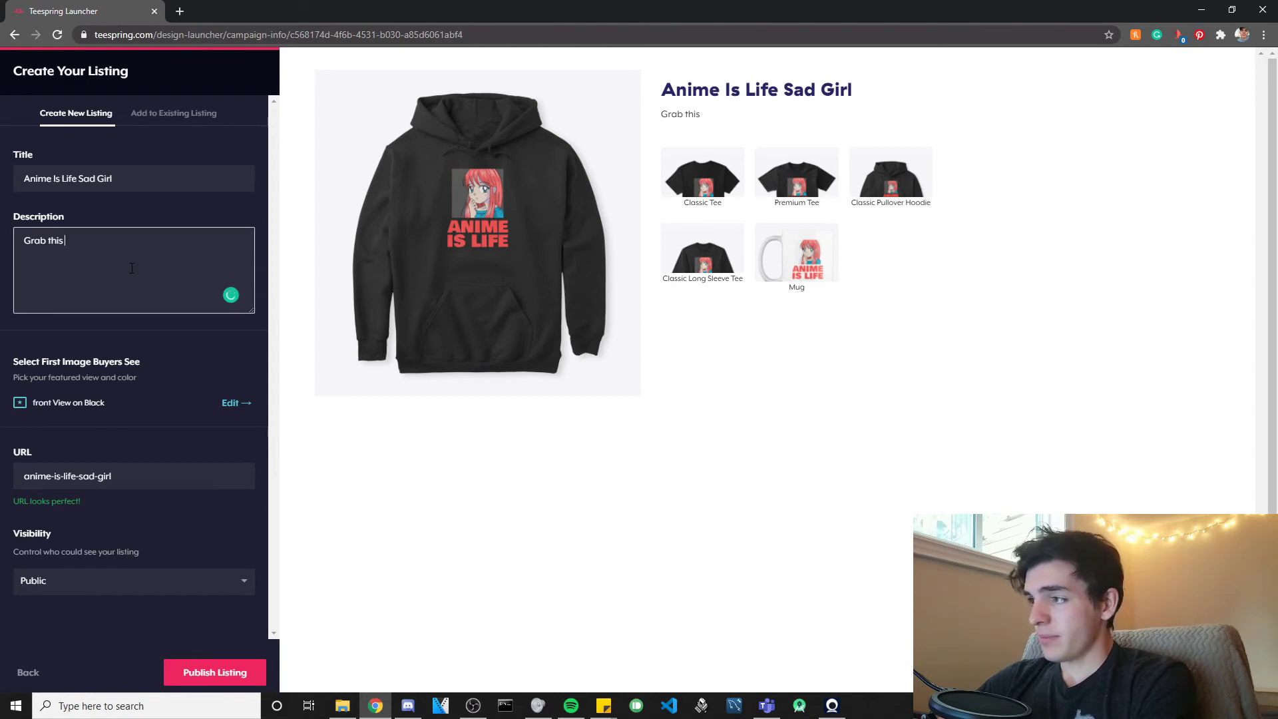
type("fun d")
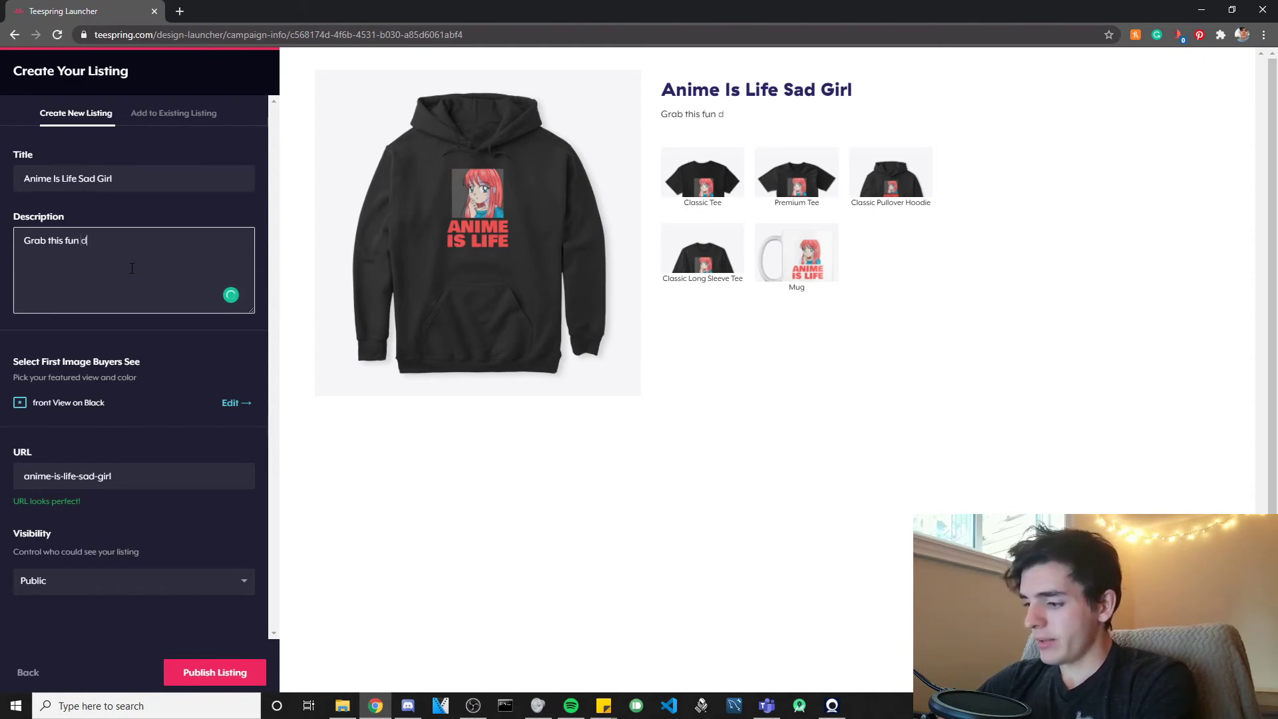
type("esign")
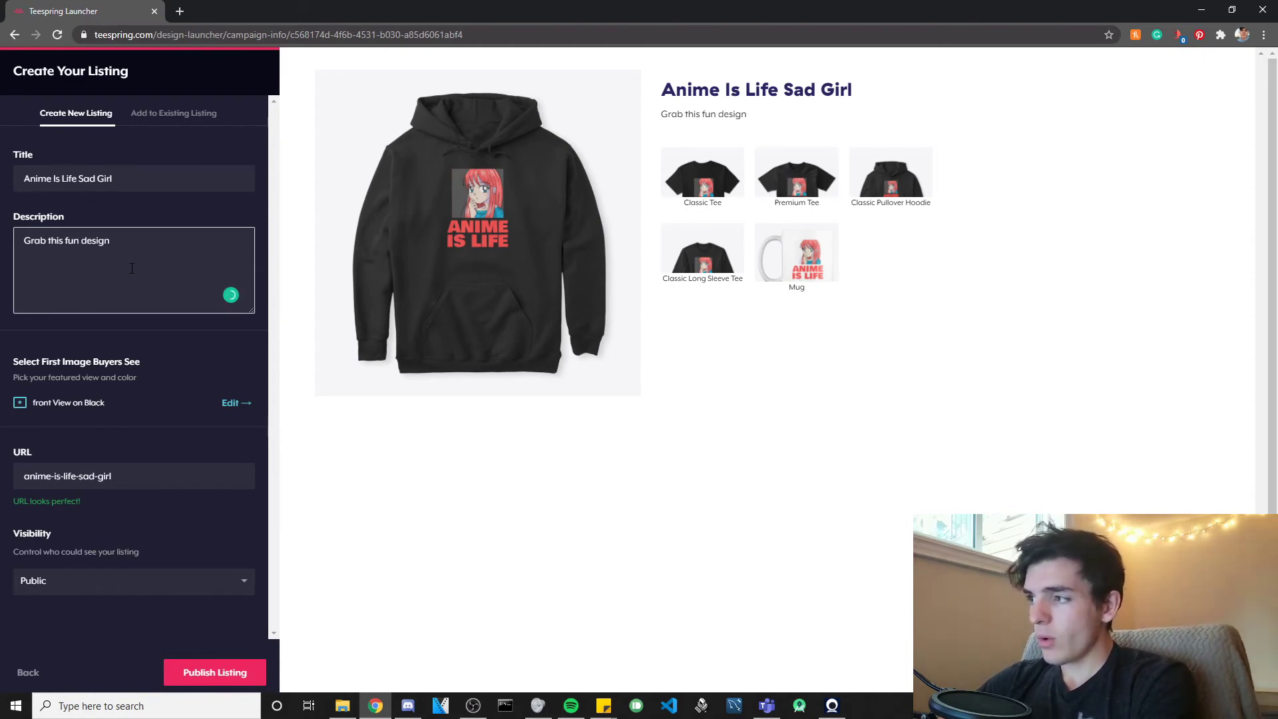
key("BackSpace")
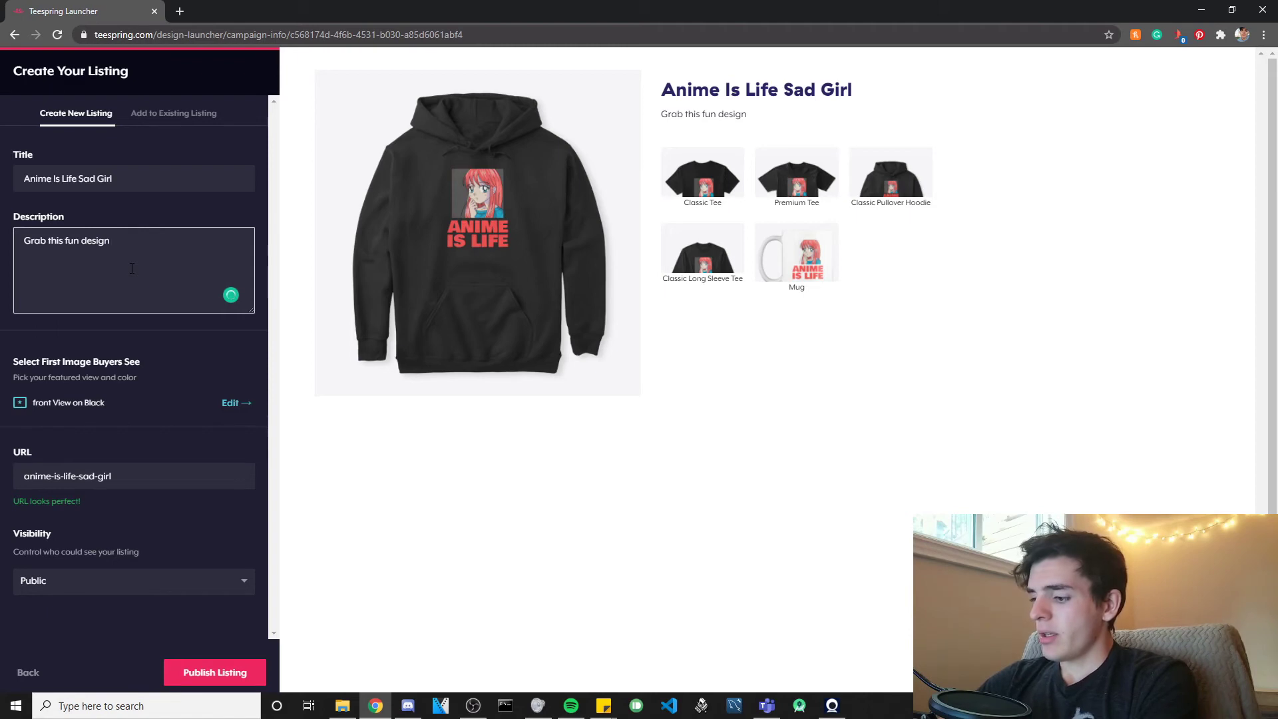
type("for yout")
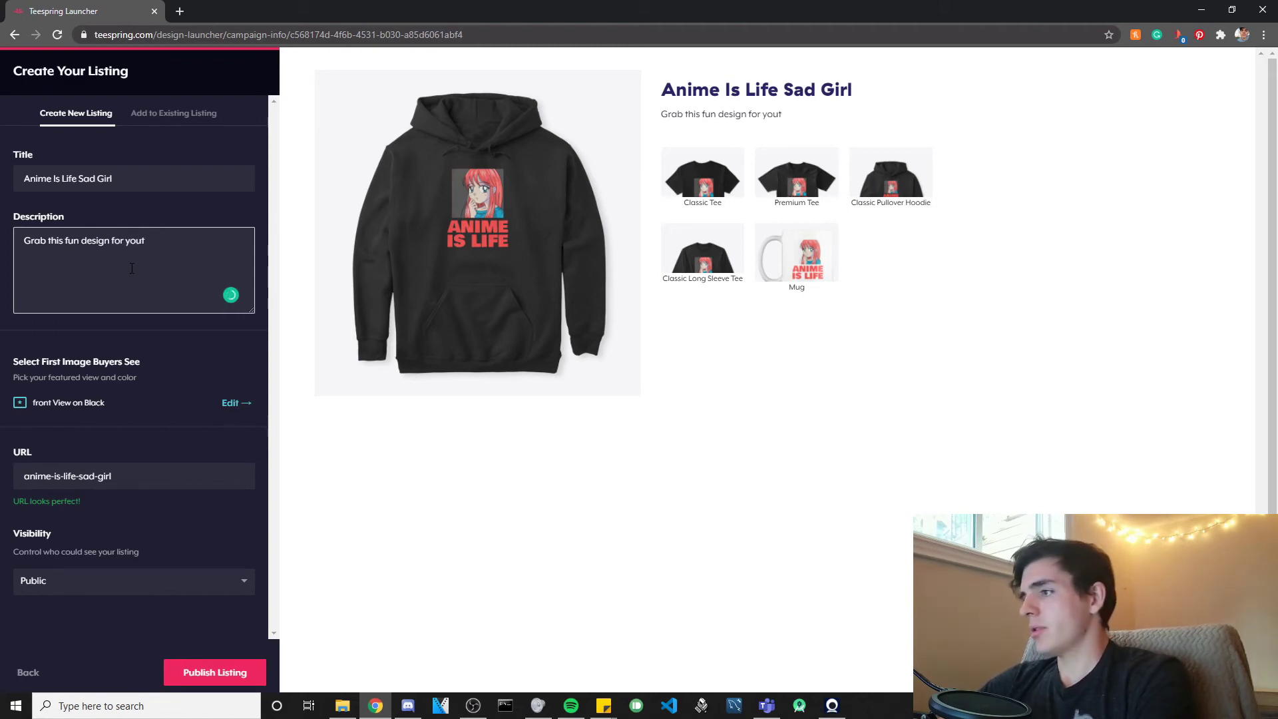
key("BackSpace")
type("r ANime ")
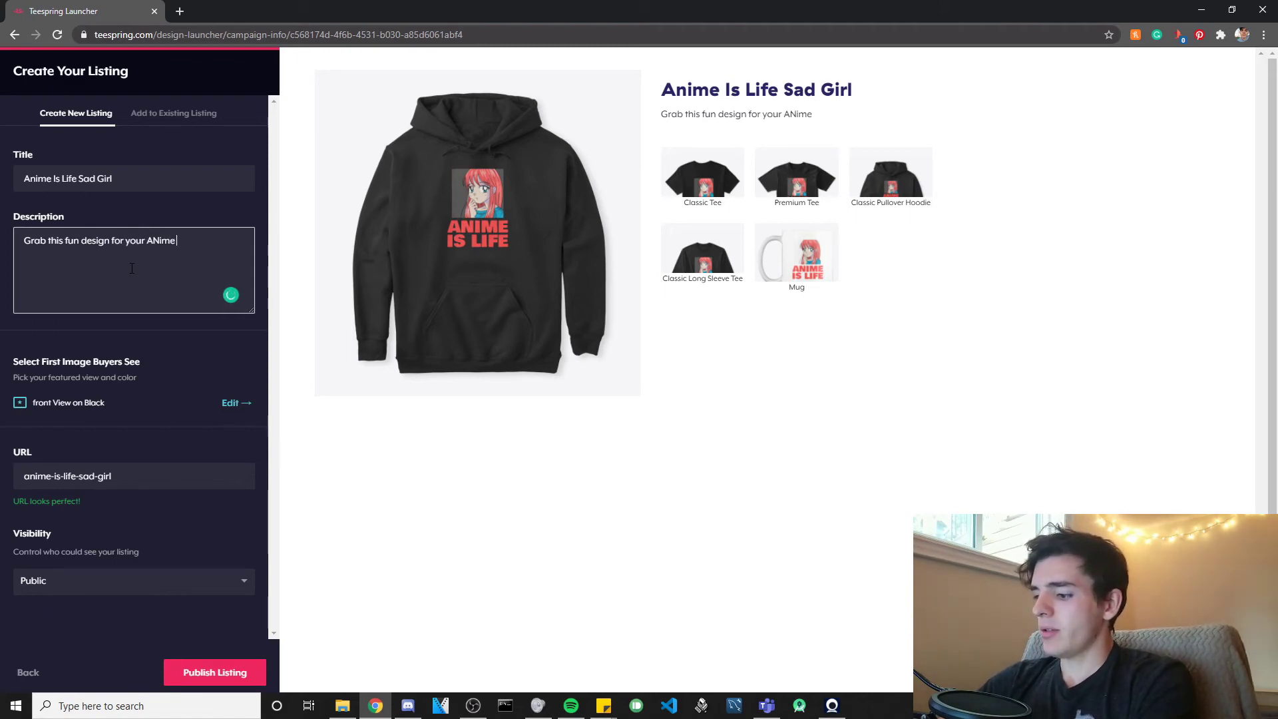
type("wardrobe")
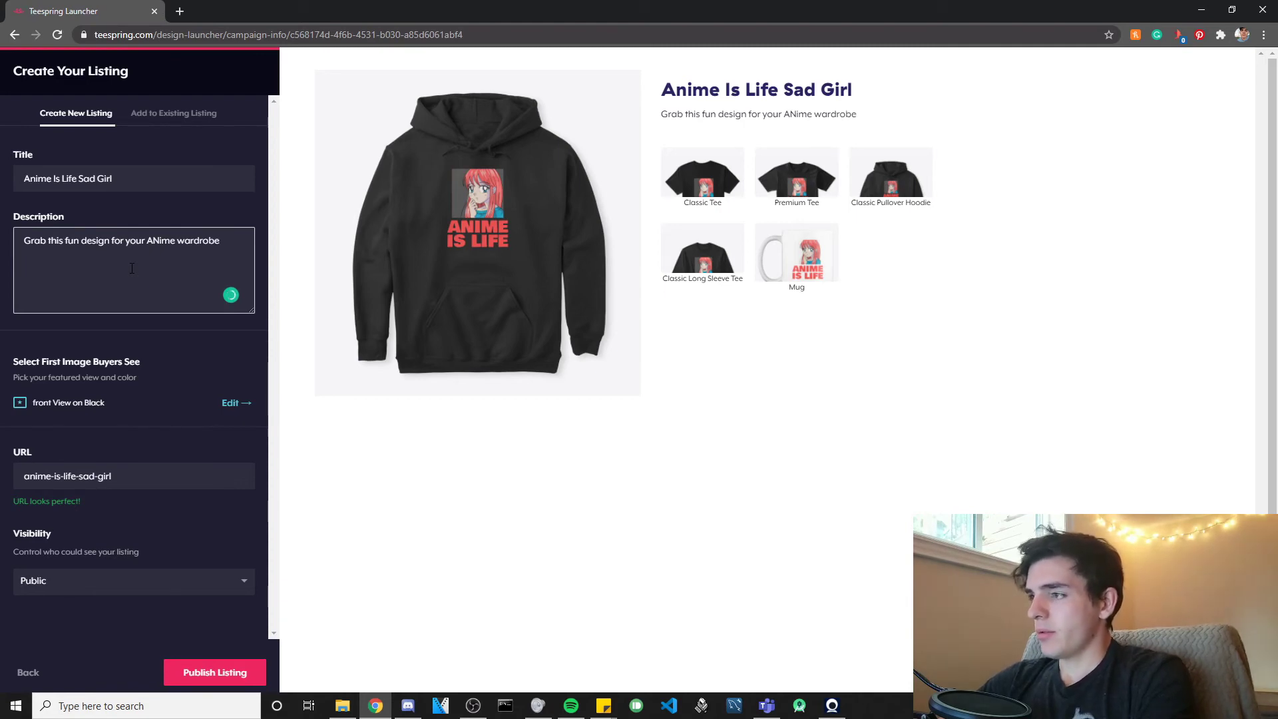
type(".")
key("BackSpace")
key("BackSpace")
type("ni")
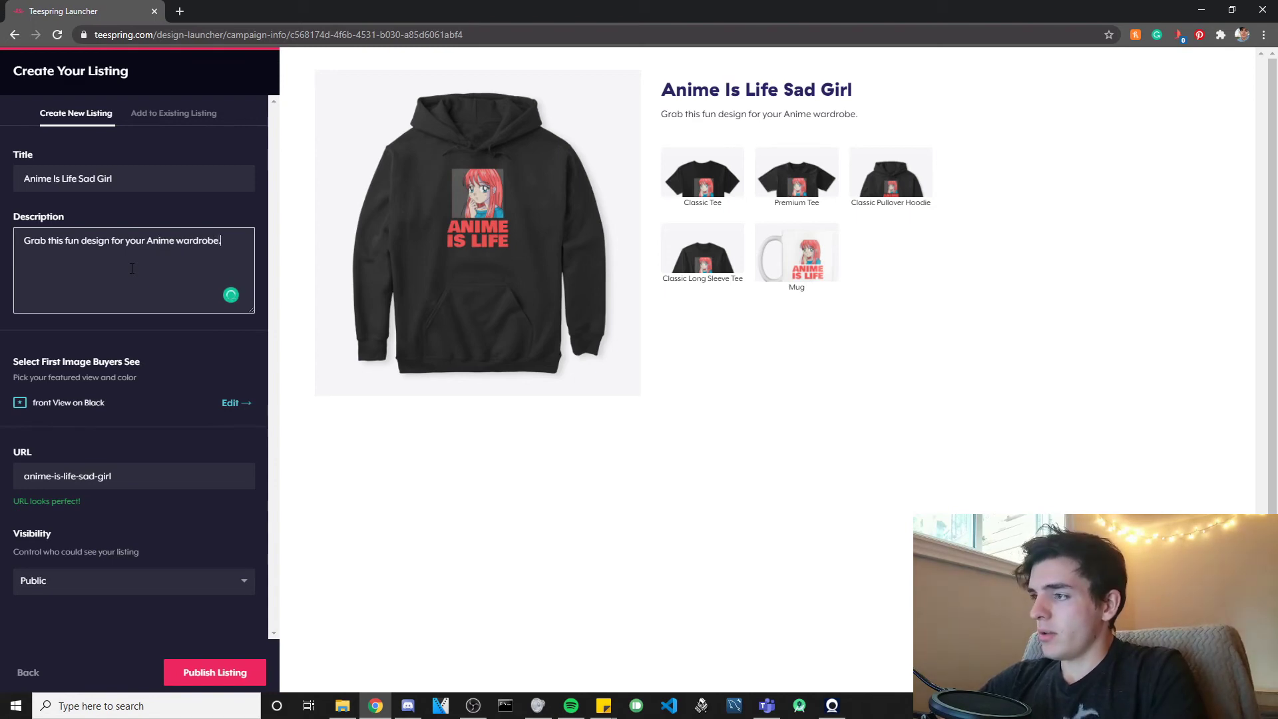
key("BackSpace")
type("obe ")
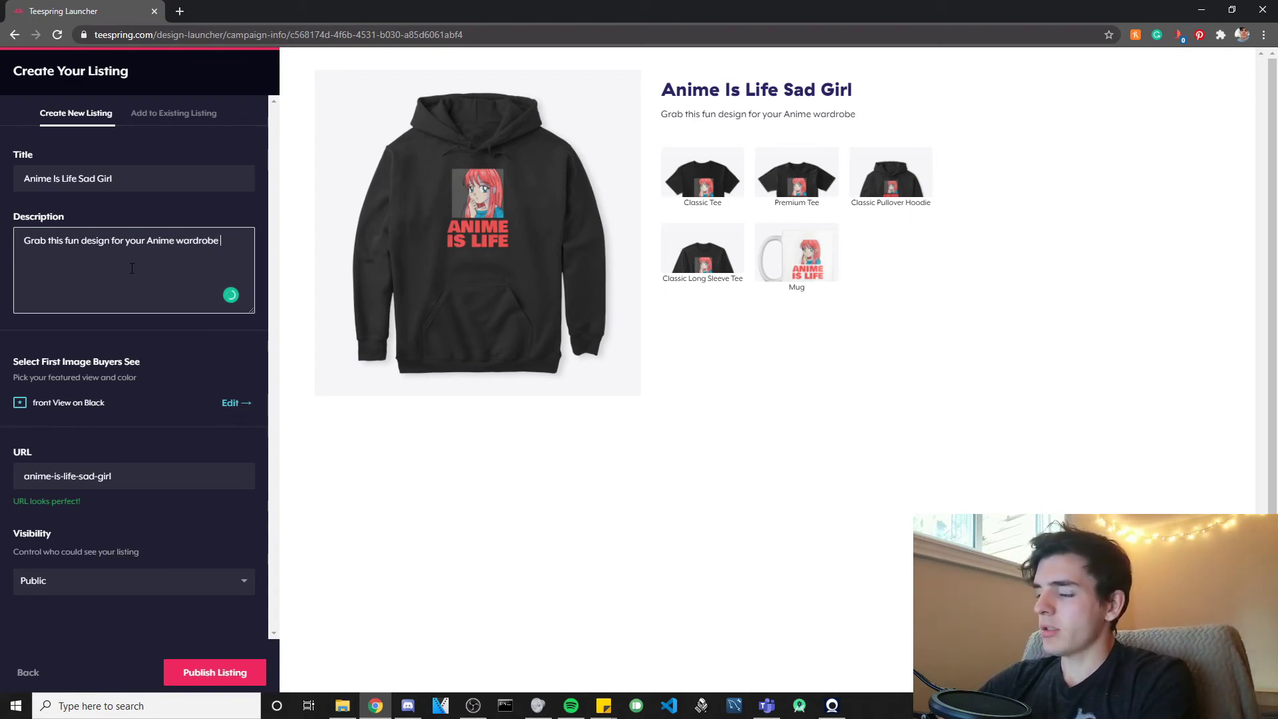
type("or")
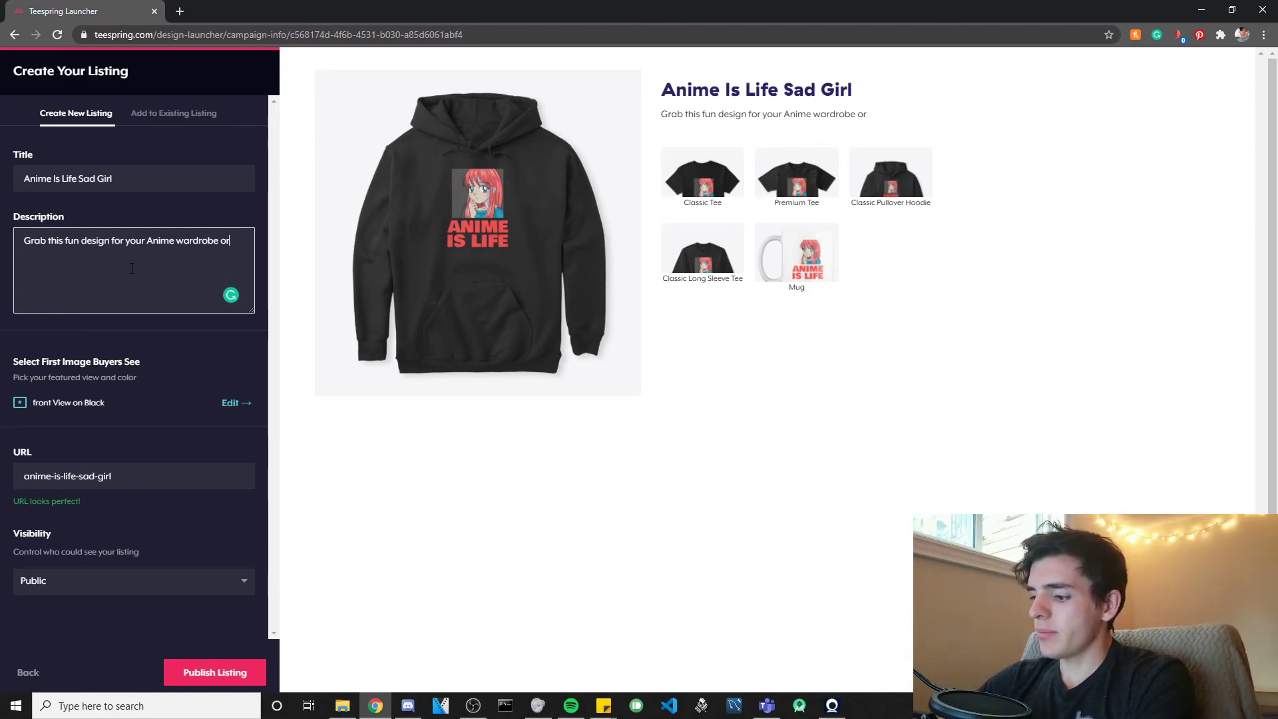
type("get this awesome sad")
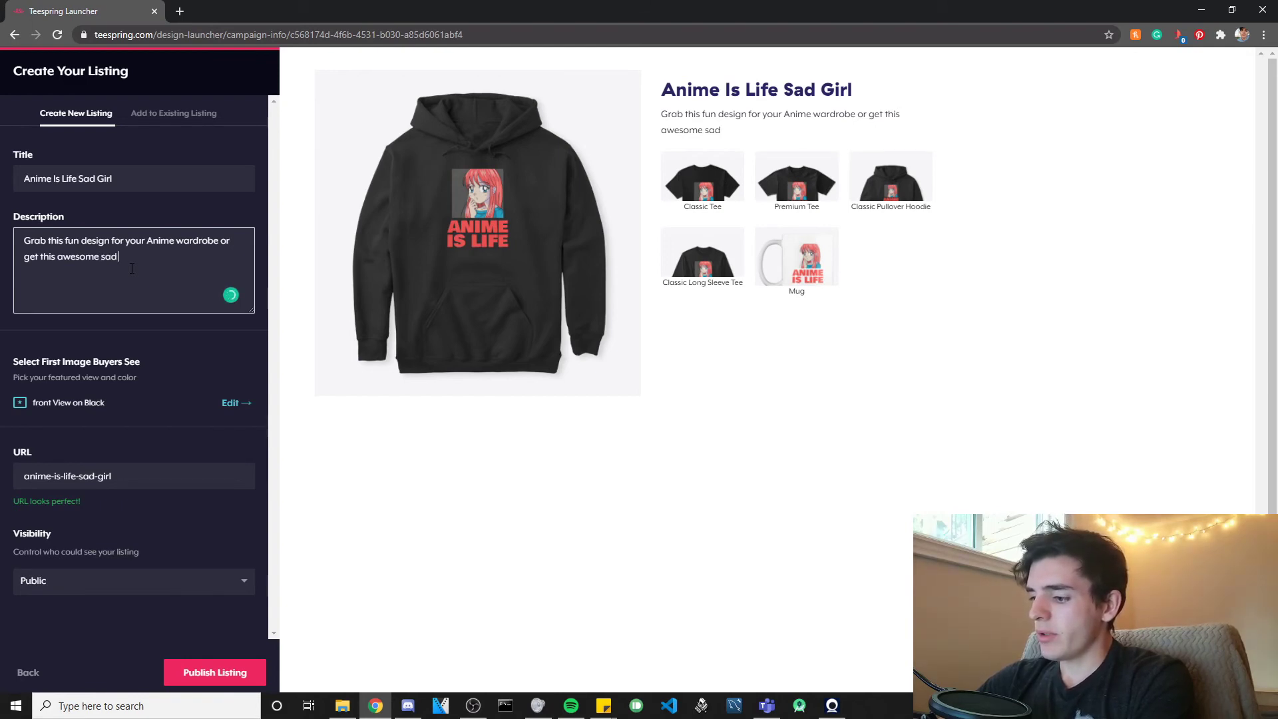
type("anime girl design for the perfect gift.")
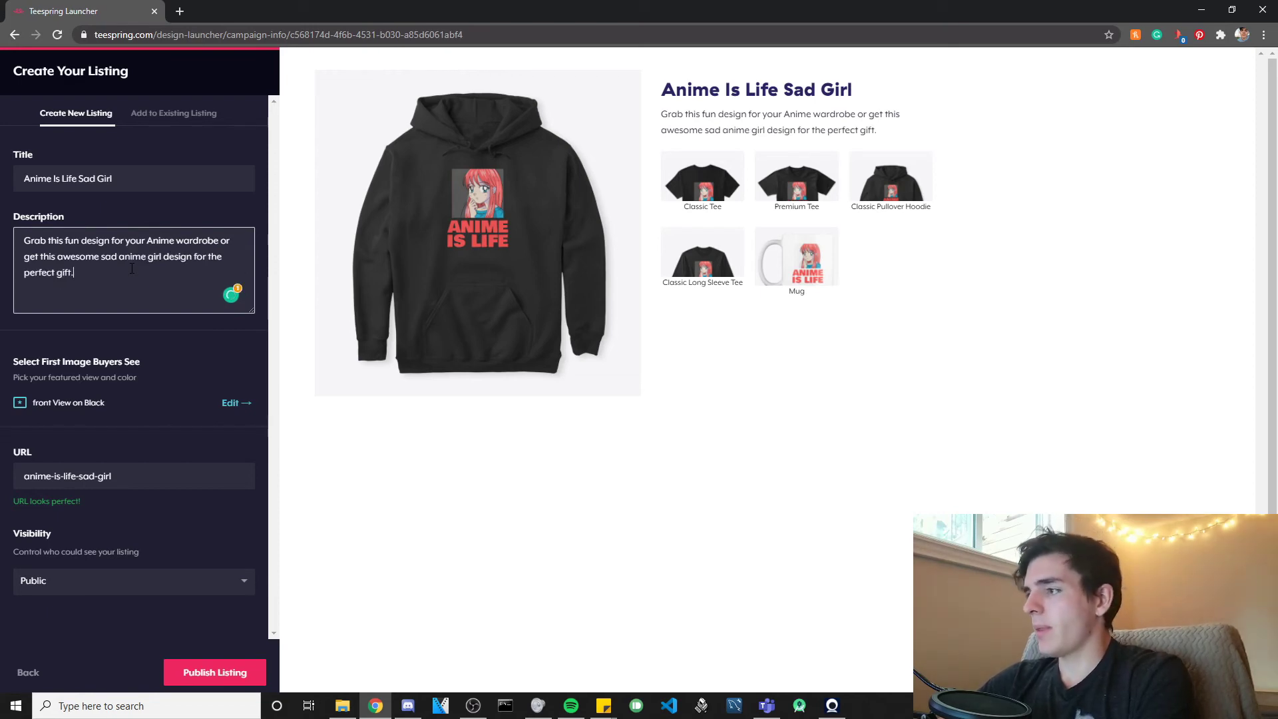
key("BackSpace")
type("!")
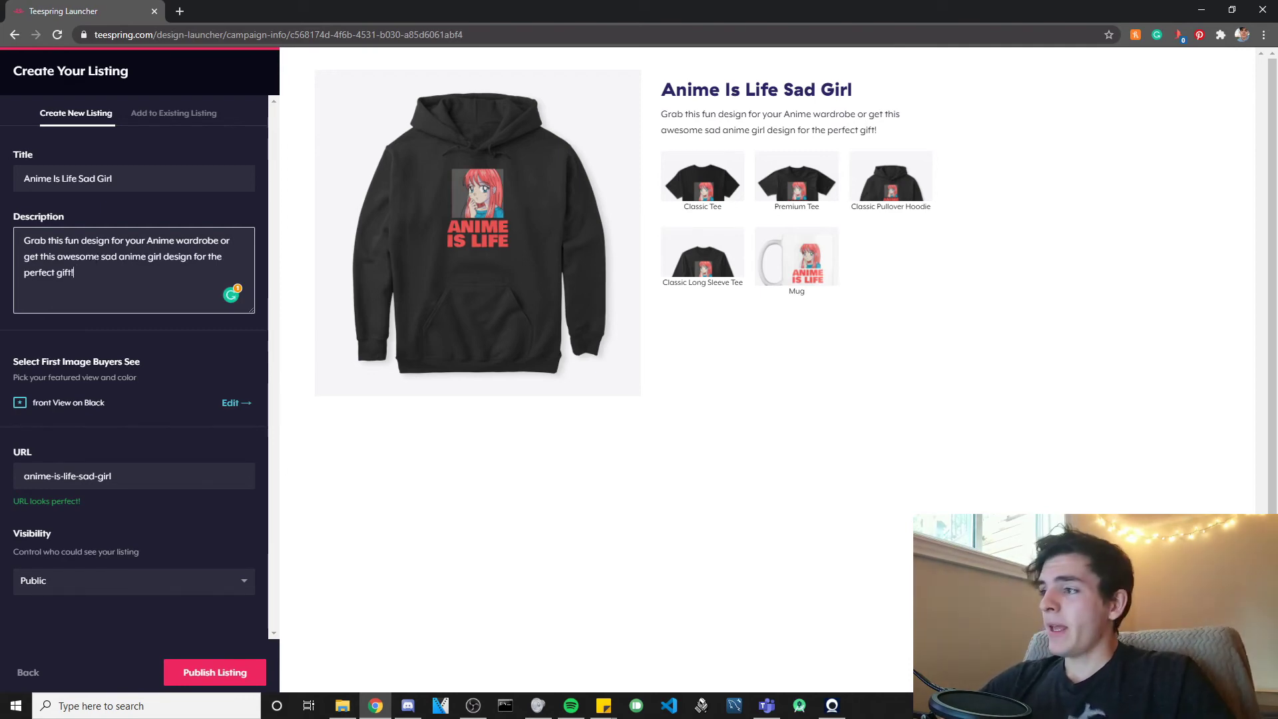
- Review the anime keywords in the listing's description and the wording of its URL
left_click_drag(145, 240, 174, 242)
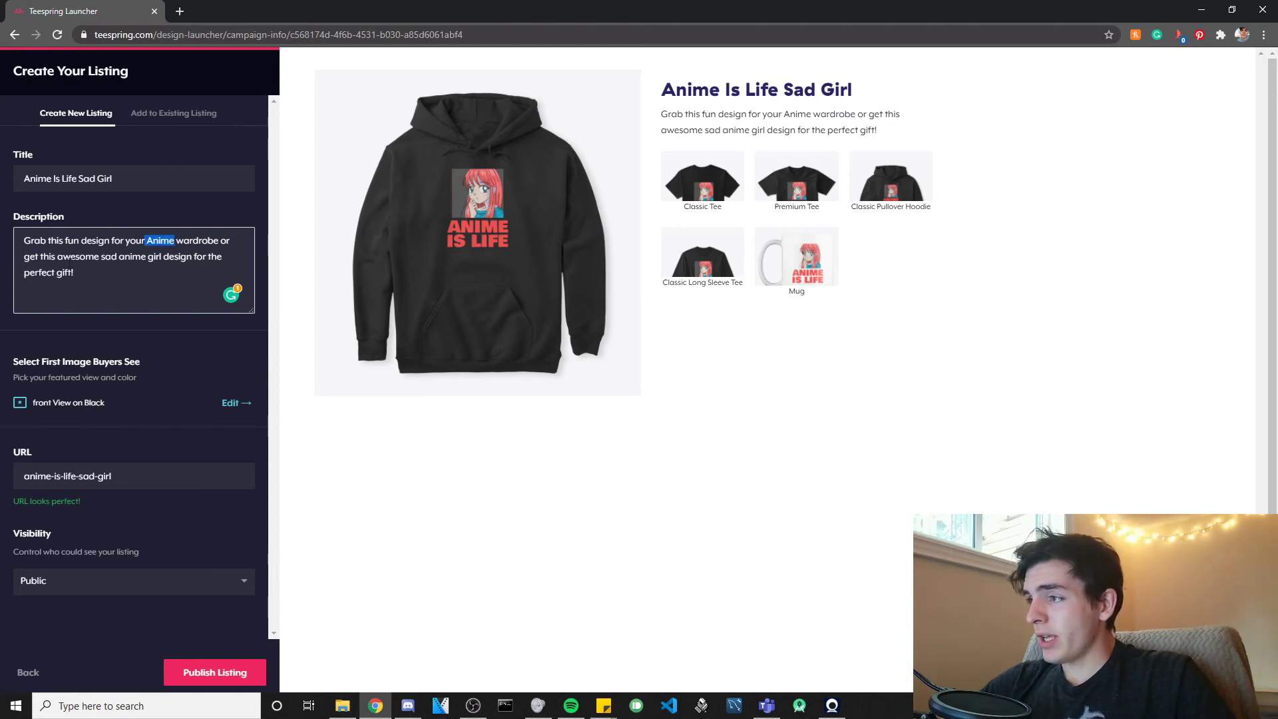
left_click(162, 245)
left_click_drag(147, 242, 175, 241)
left_click(141, 255)
left_click_drag(103, 258, 162, 258)
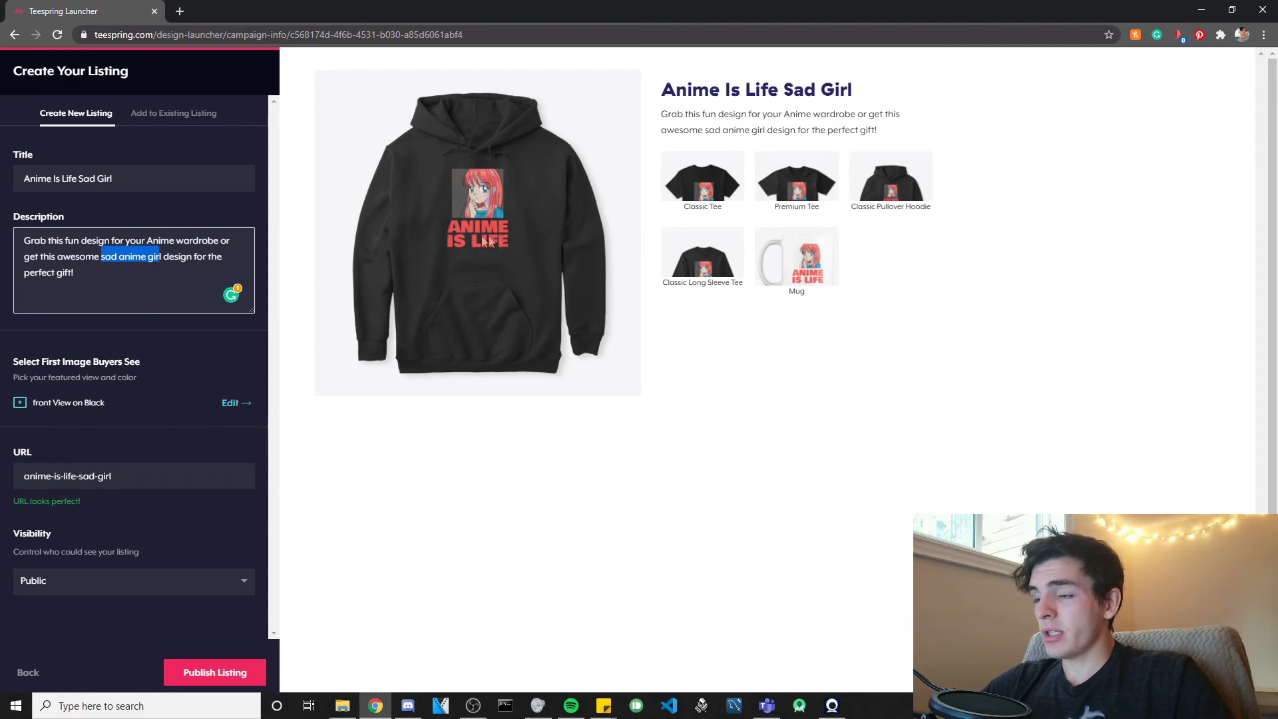
left_click(164, 276)
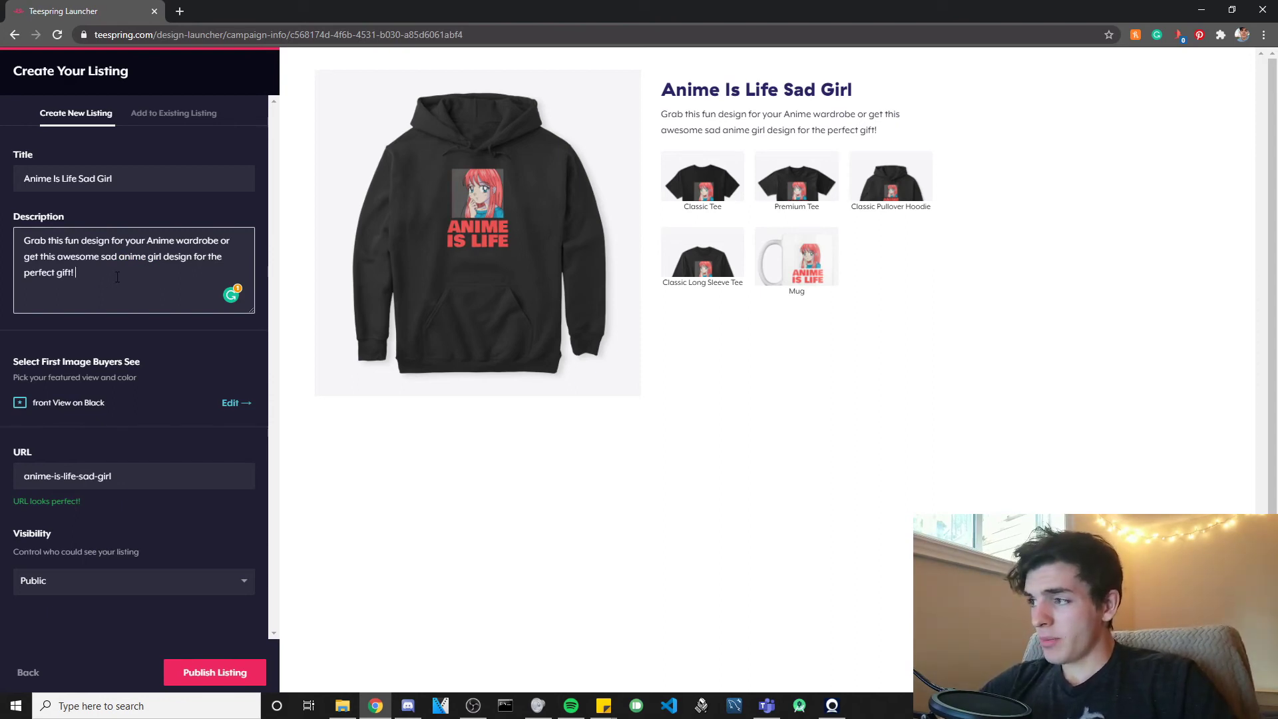
left_click_drag(41, 240, 153, 271)
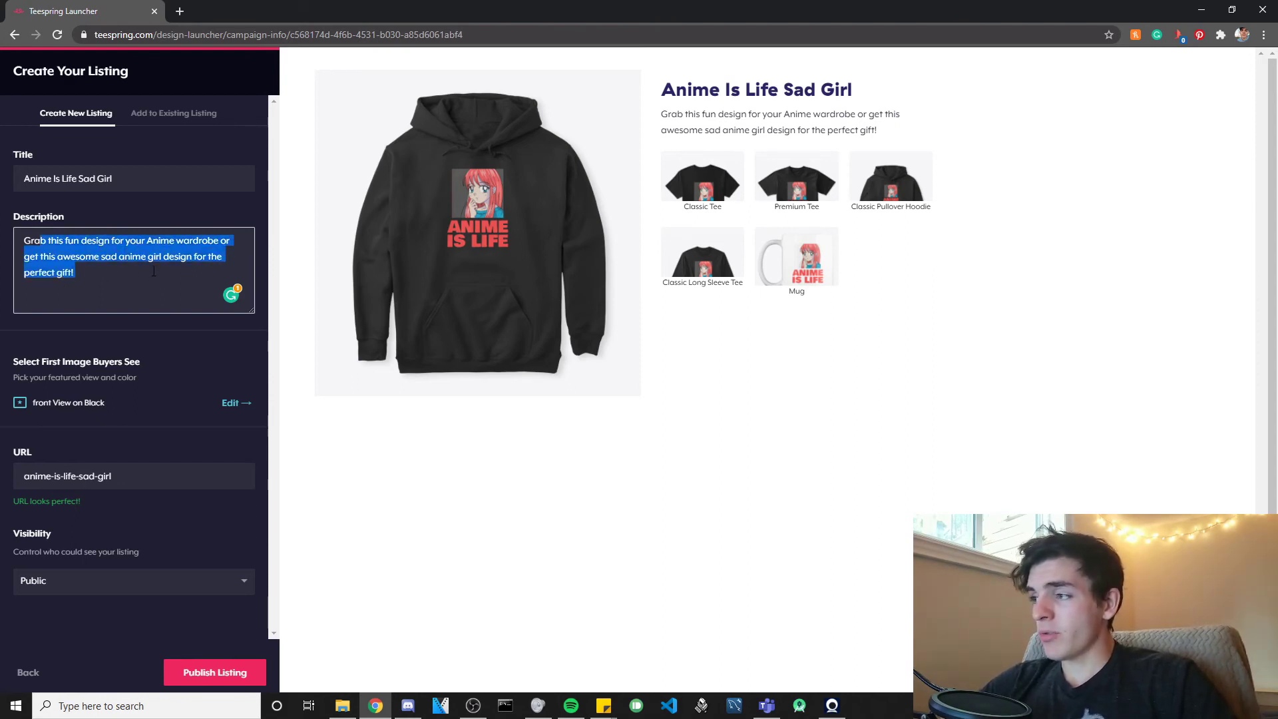
left_click(108, 275)
double_click(158, 241)
left_click(176, 240)
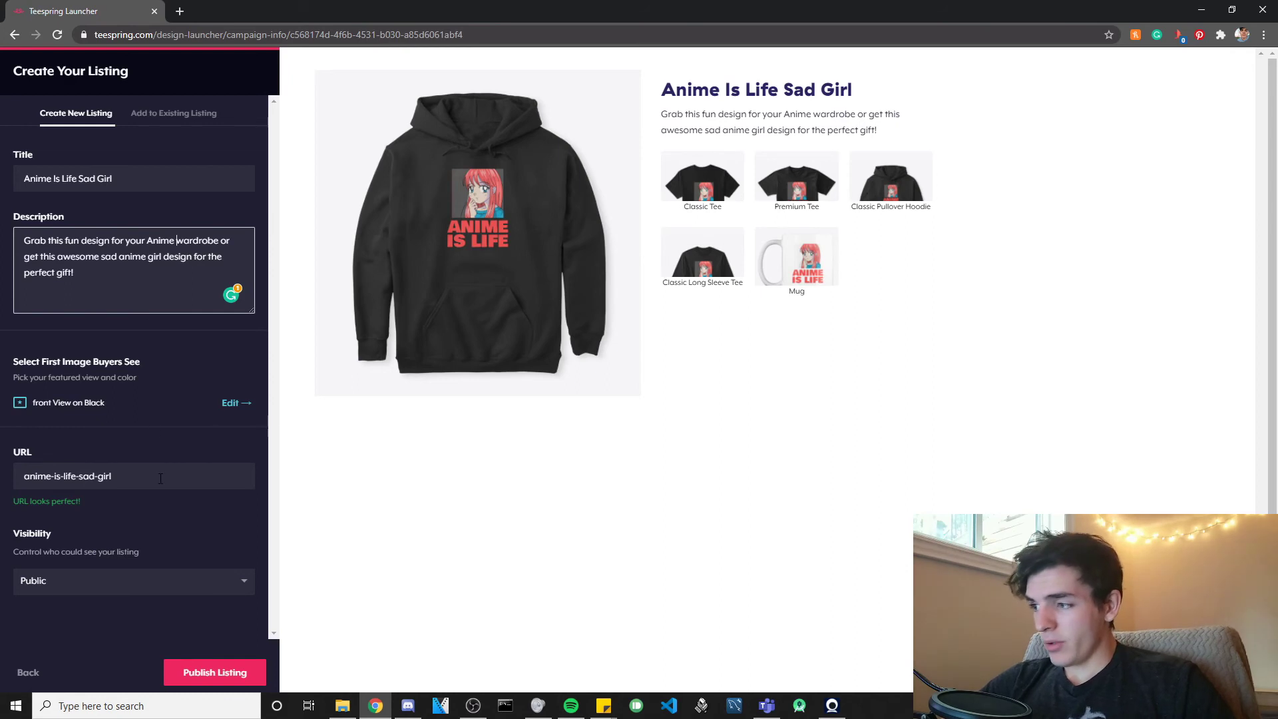
left_click_drag(161, 478, 10, 485)
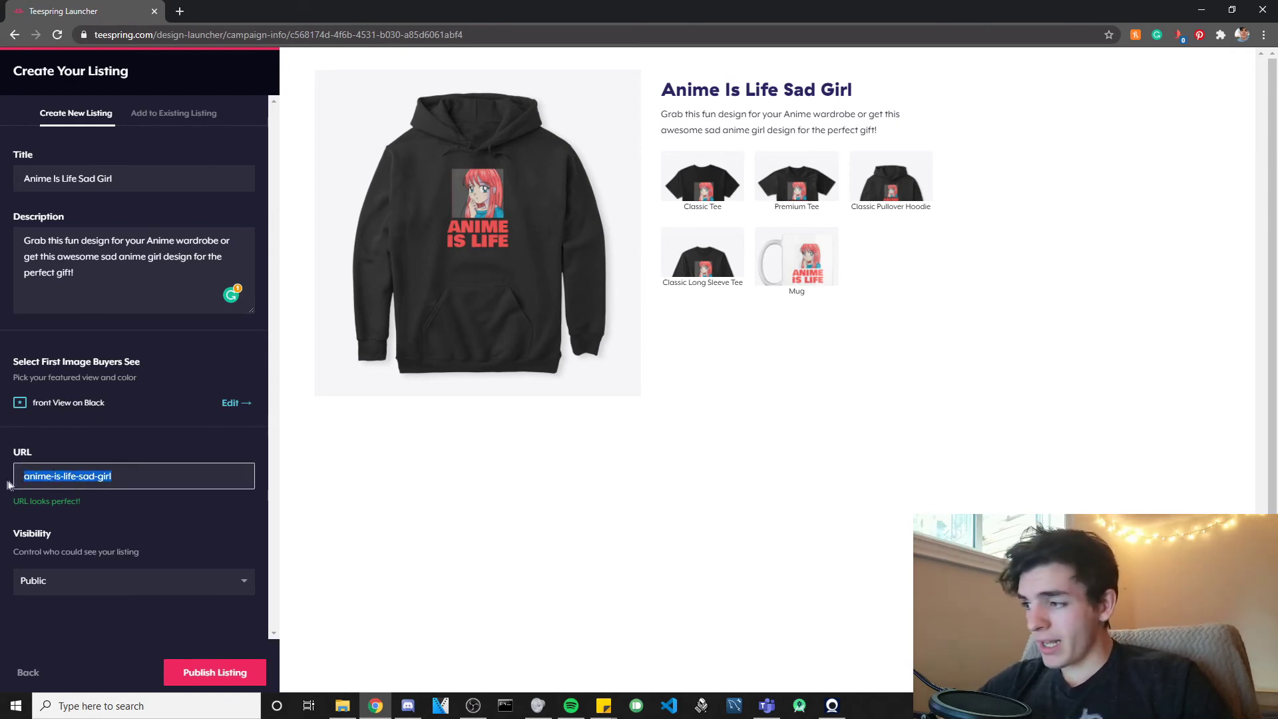
left_click(132, 479)
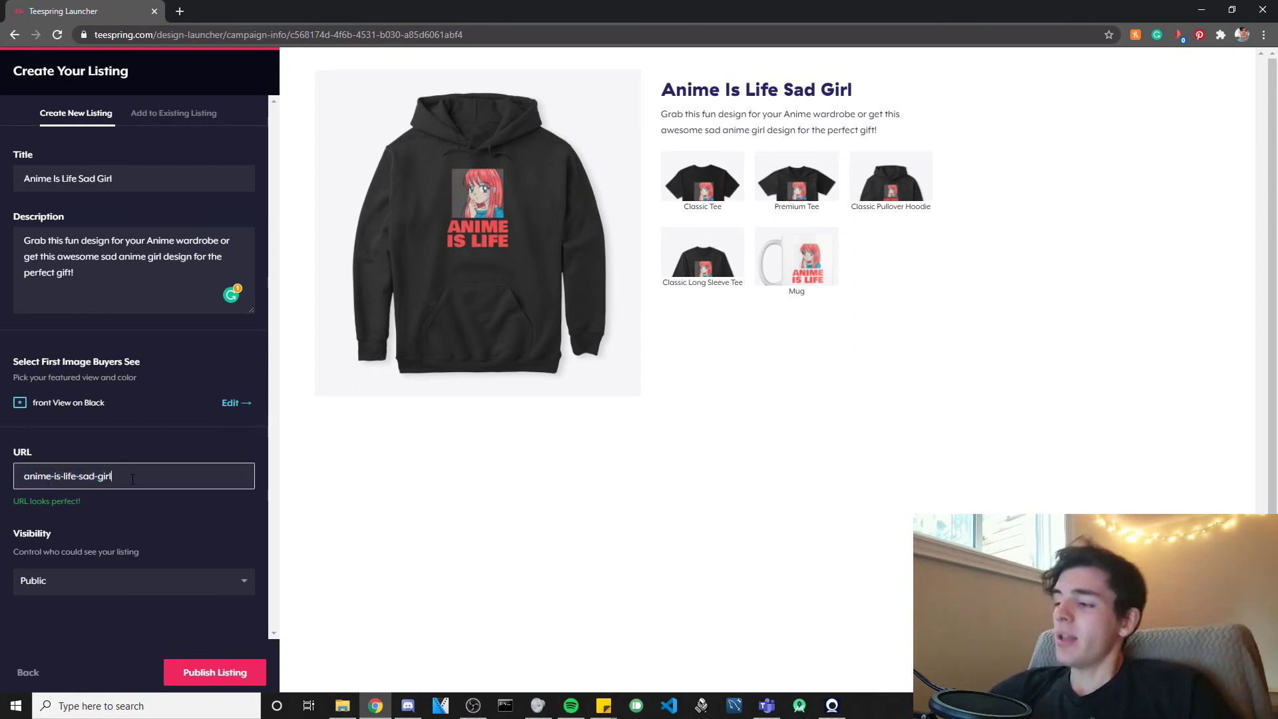
left_click_drag(22, 478, 106, 486)
left_click(129, 479)
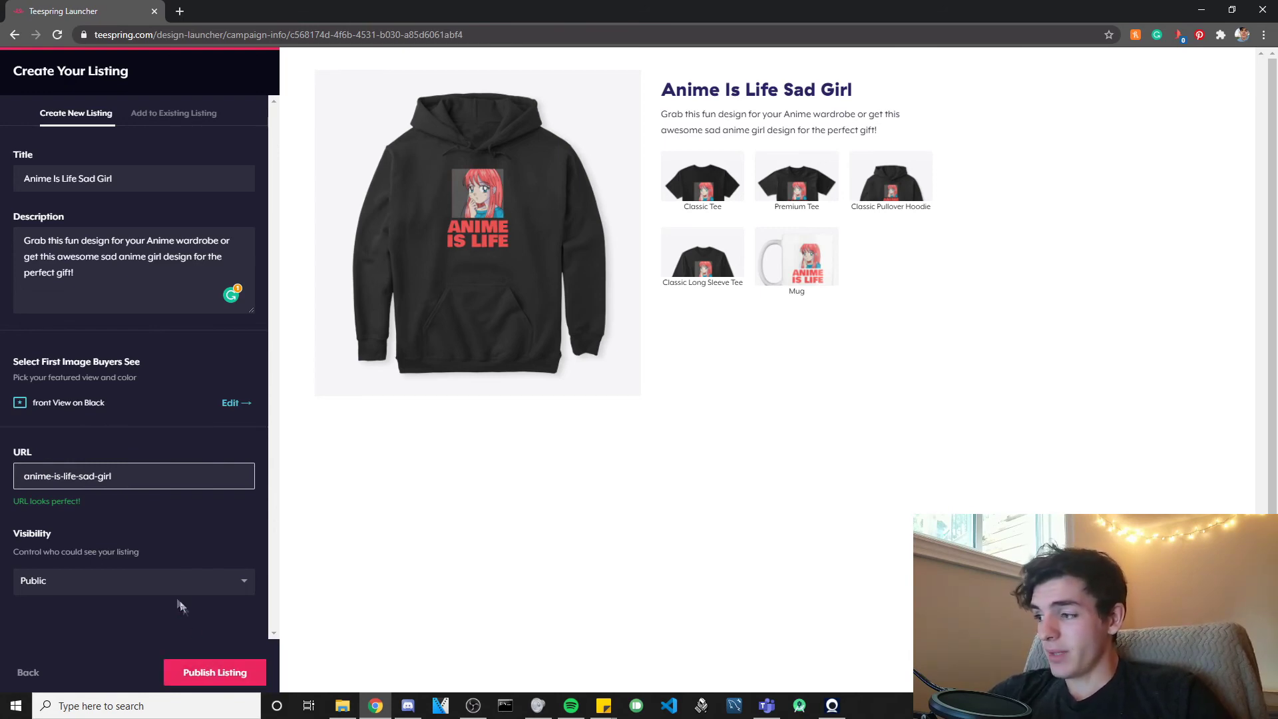
- Keep the listing's visibility set to Public and publish the listing
left_click(159, 588)
left_click(67, 606)
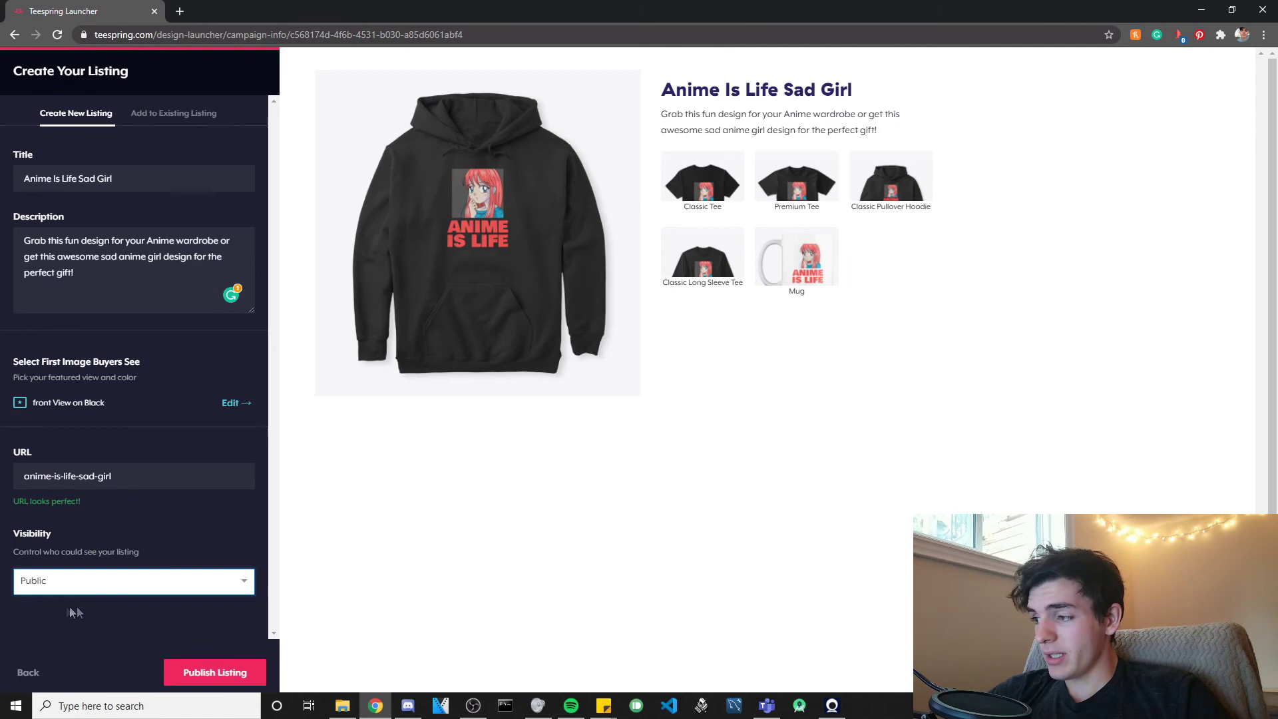
left_click(241, 673)
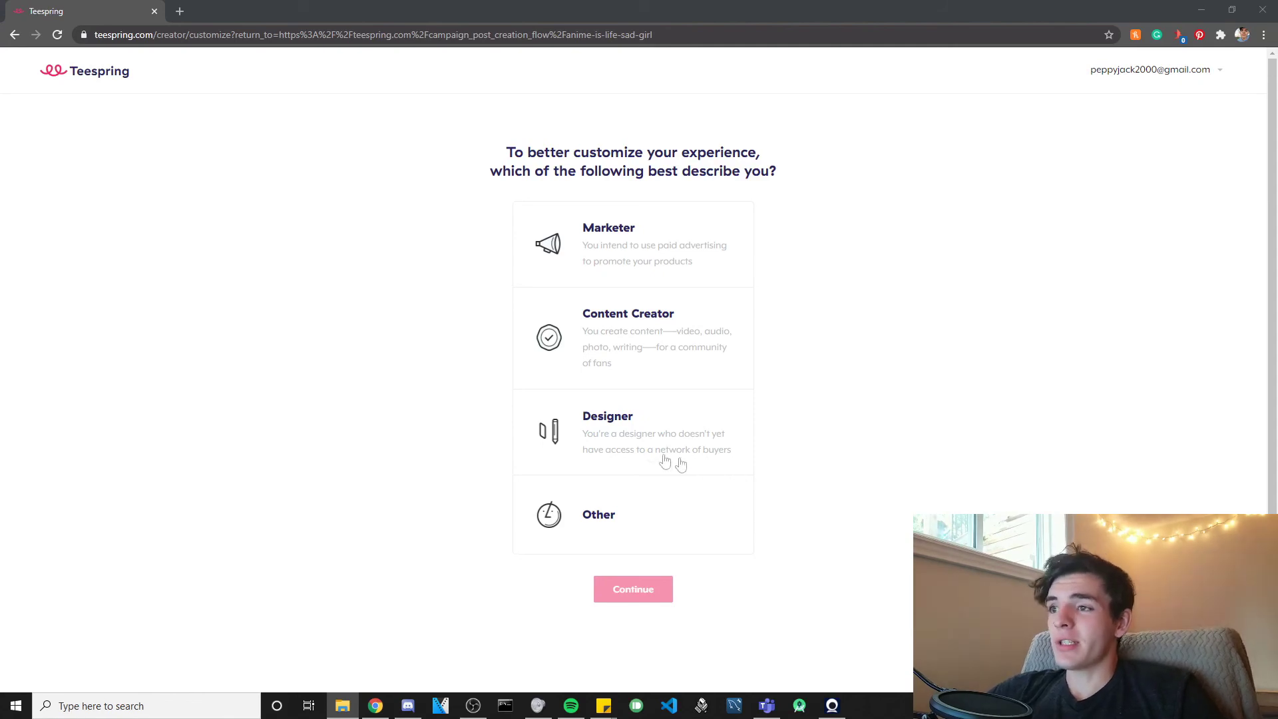
- Answer the experience survey with Designer and finish it to reach the published listing
left_click(613, 425)
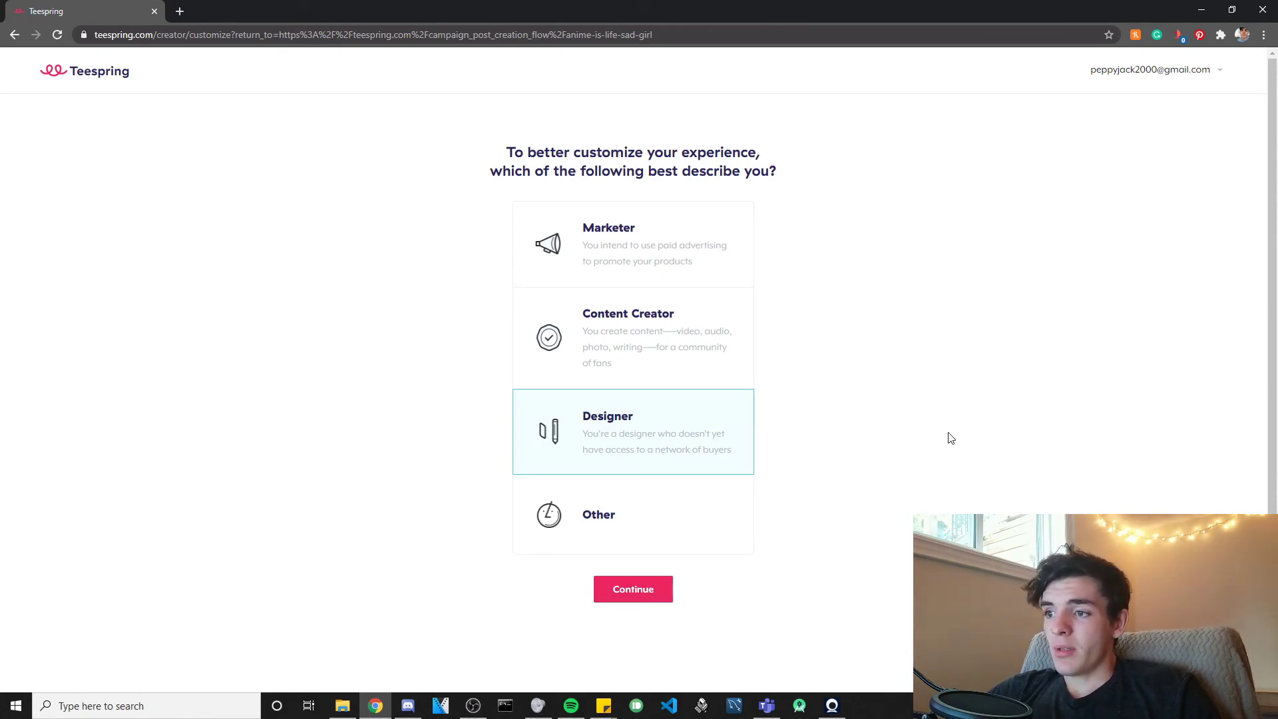
left_click(656, 592)
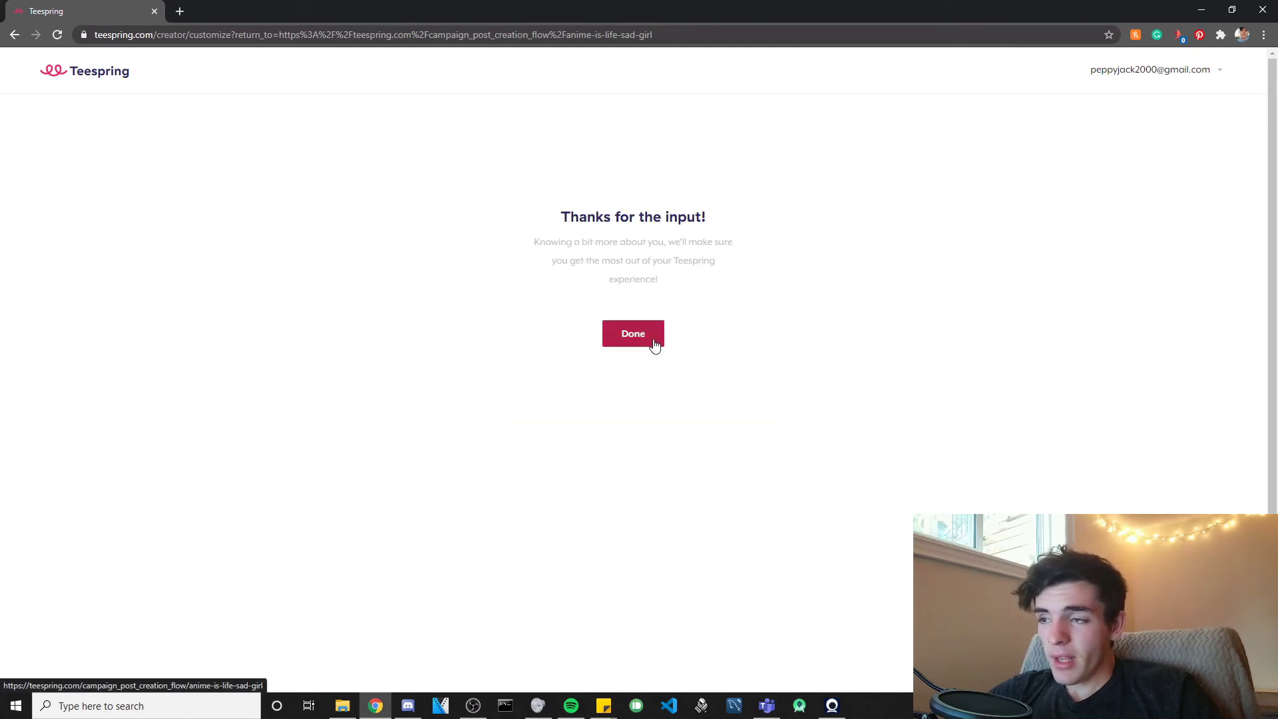
left_click(633, 334)
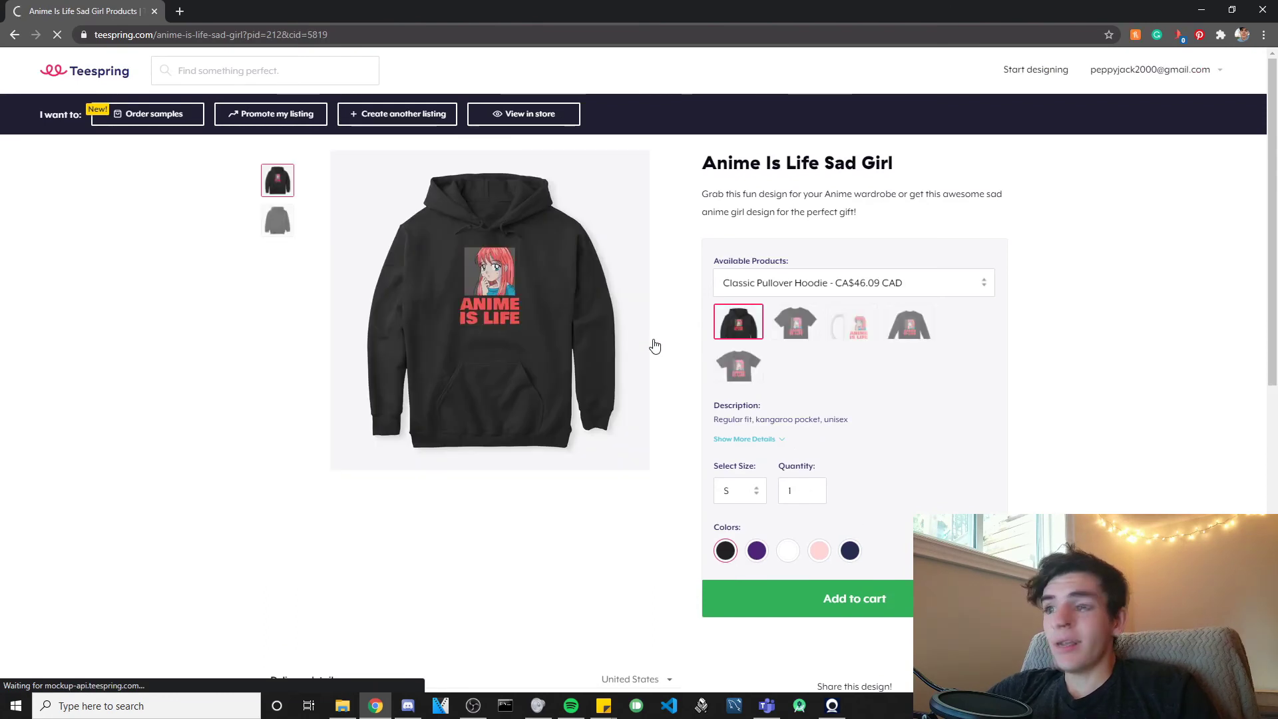
- Preview the Classic Tee, Mug, Classic Long Sleeve Tee, Premium Tee and Classic Pullover Hoodie on the published listing page
left_click(795, 321)
left_click(852, 322)
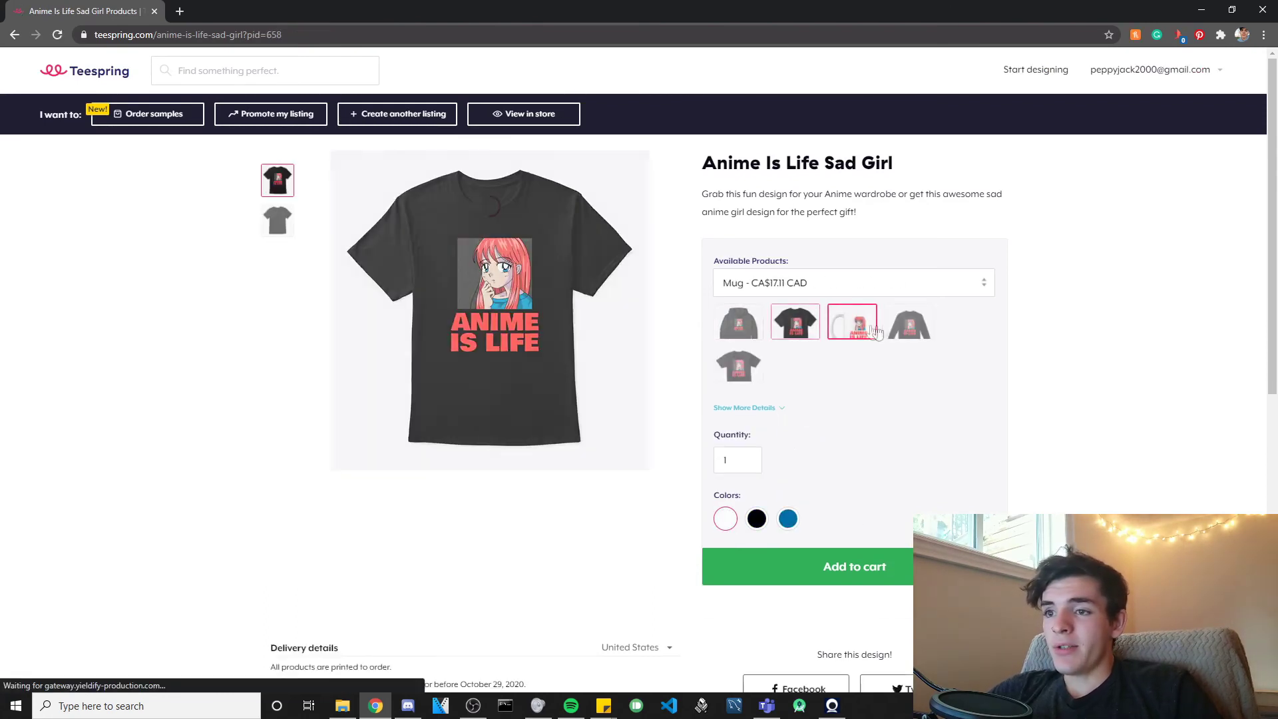
left_click(912, 326)
left_click(738, 365)
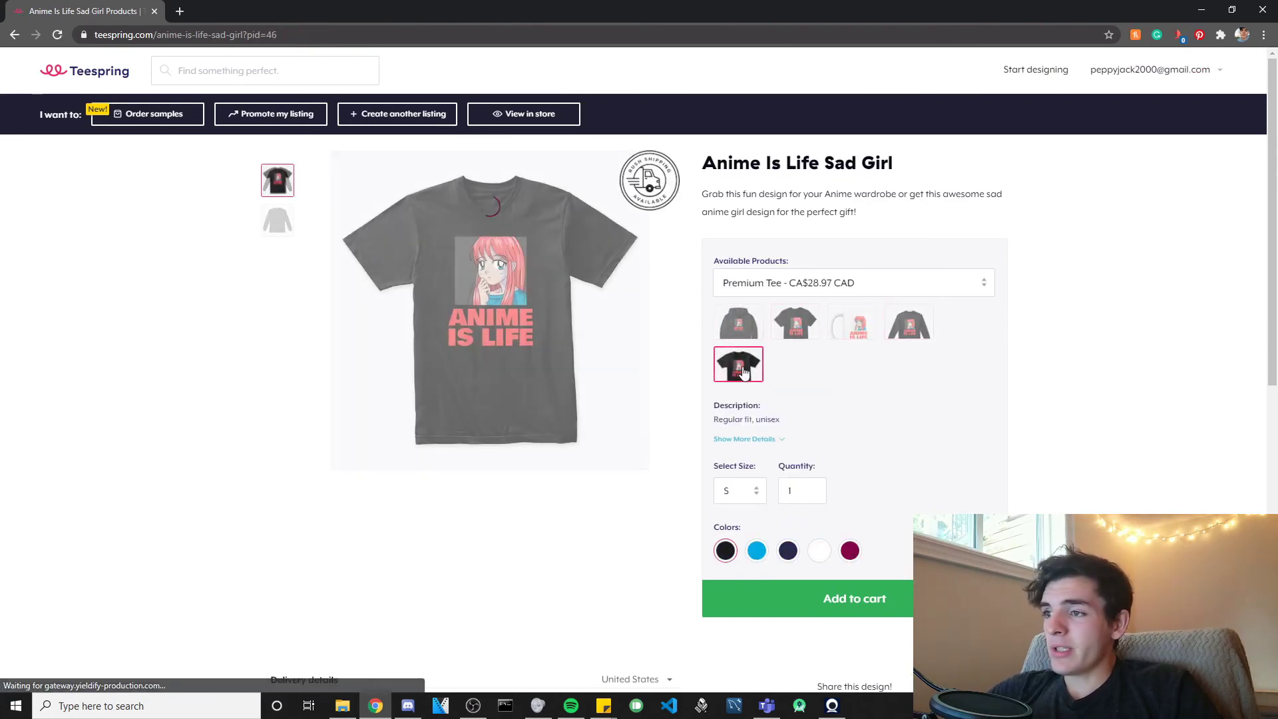
left_click(753, 333)
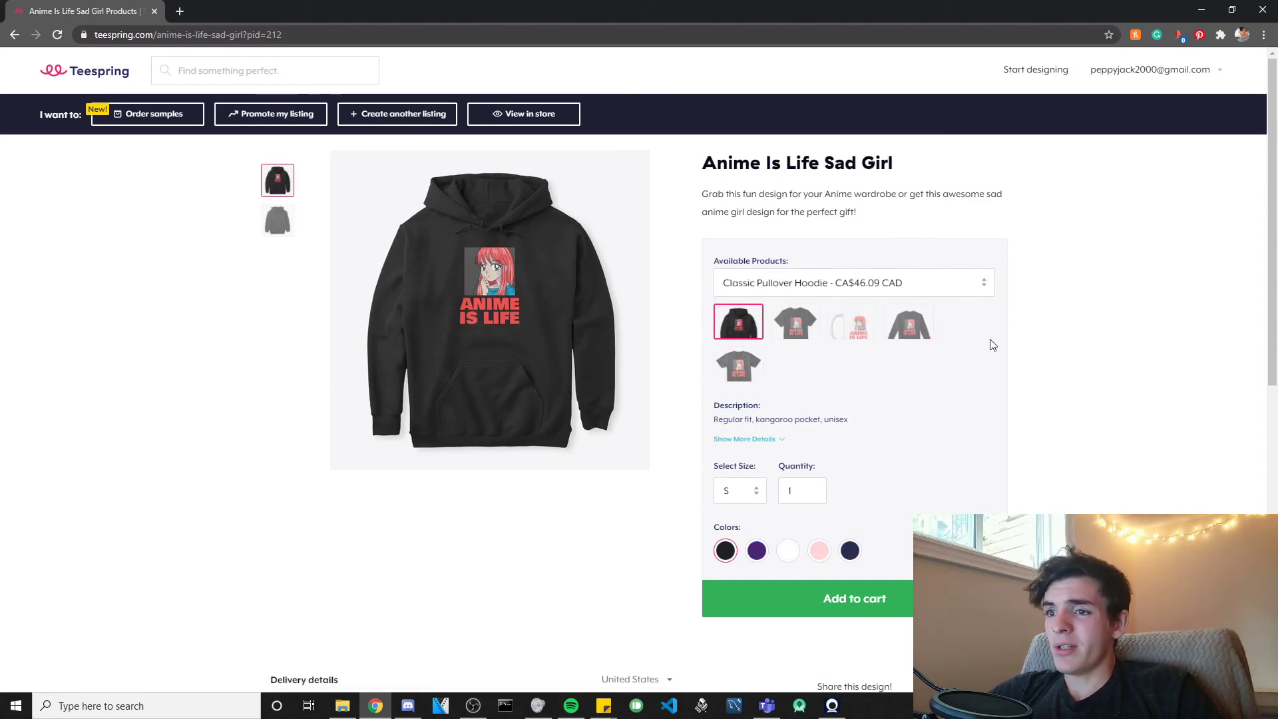
- Edit the published listing to make Classic Tee its default product, save the listing details, and return to a refreshed listings overview
left_click(1100, 74)
left_click(1123, 197)
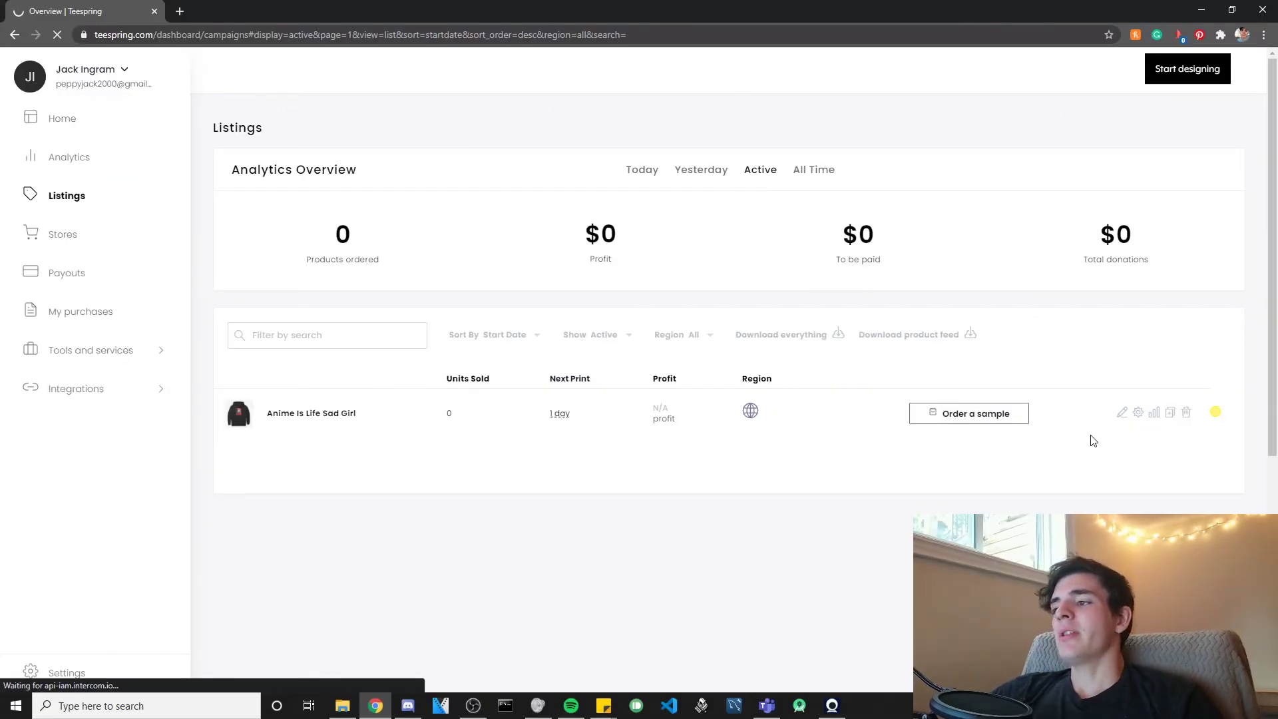
left_click(916, 394)
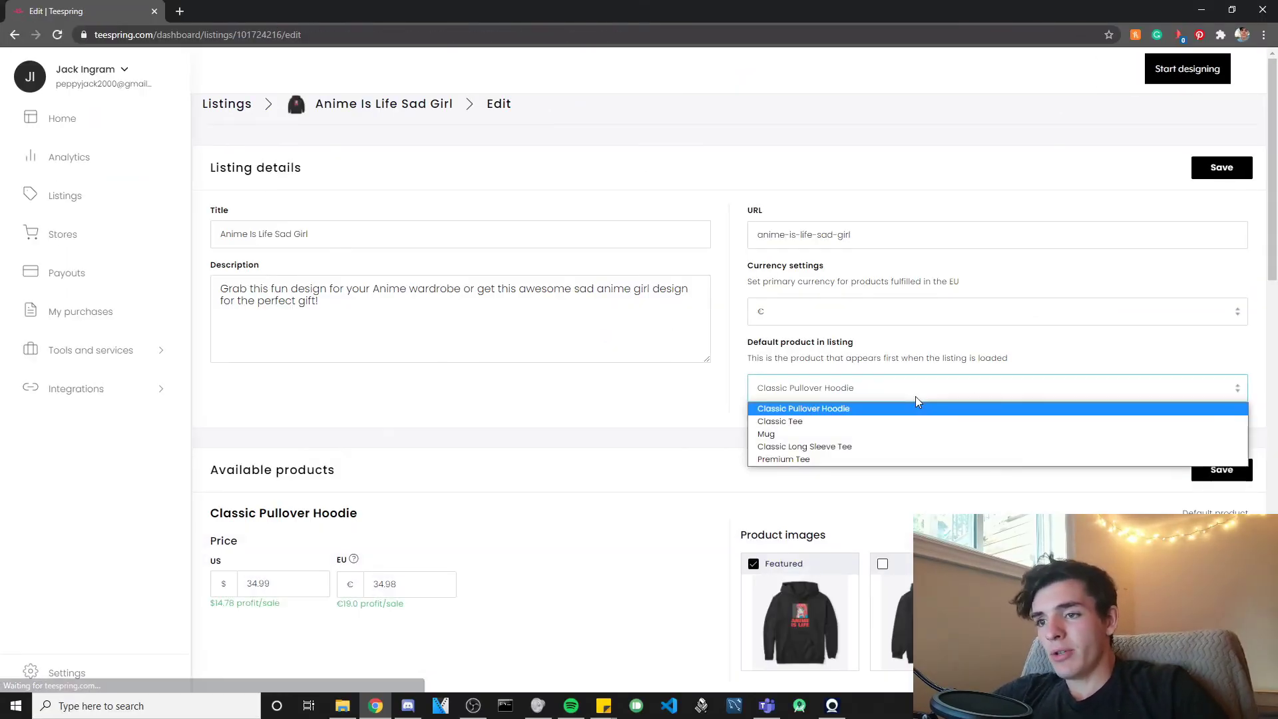
left_click(840, 421)
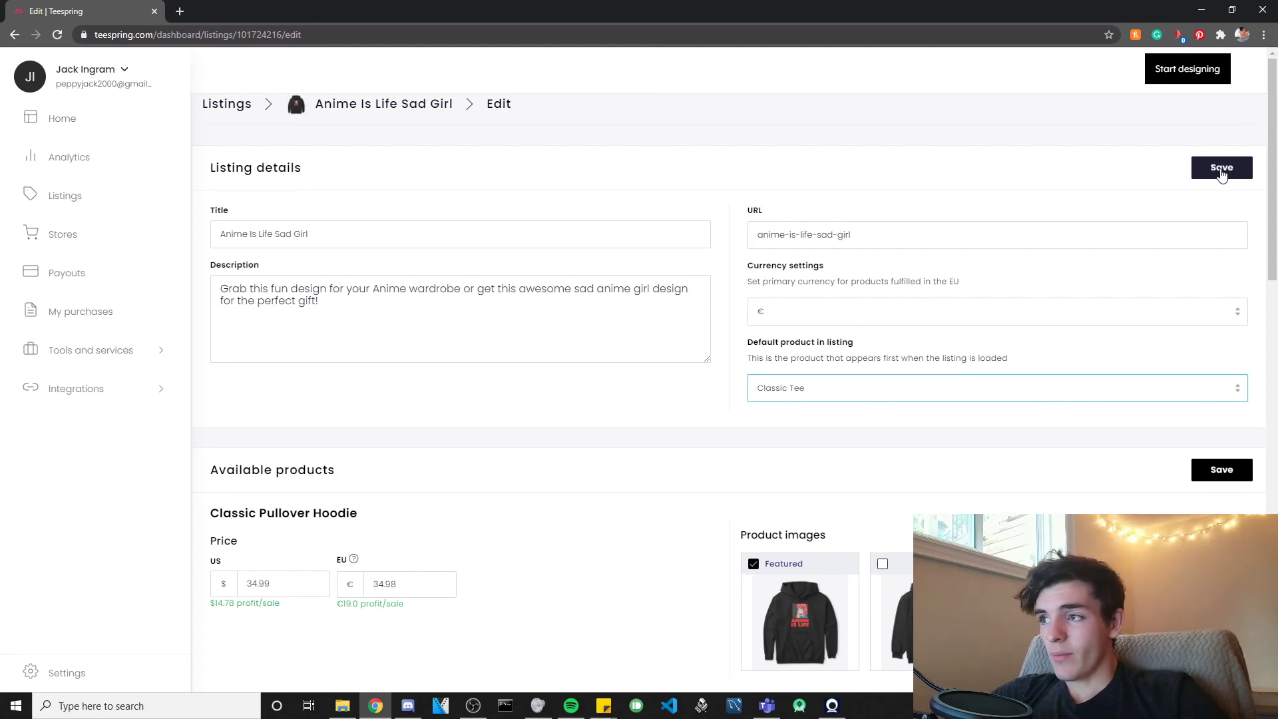
left_click(799, 393)
left_click(808, 392)
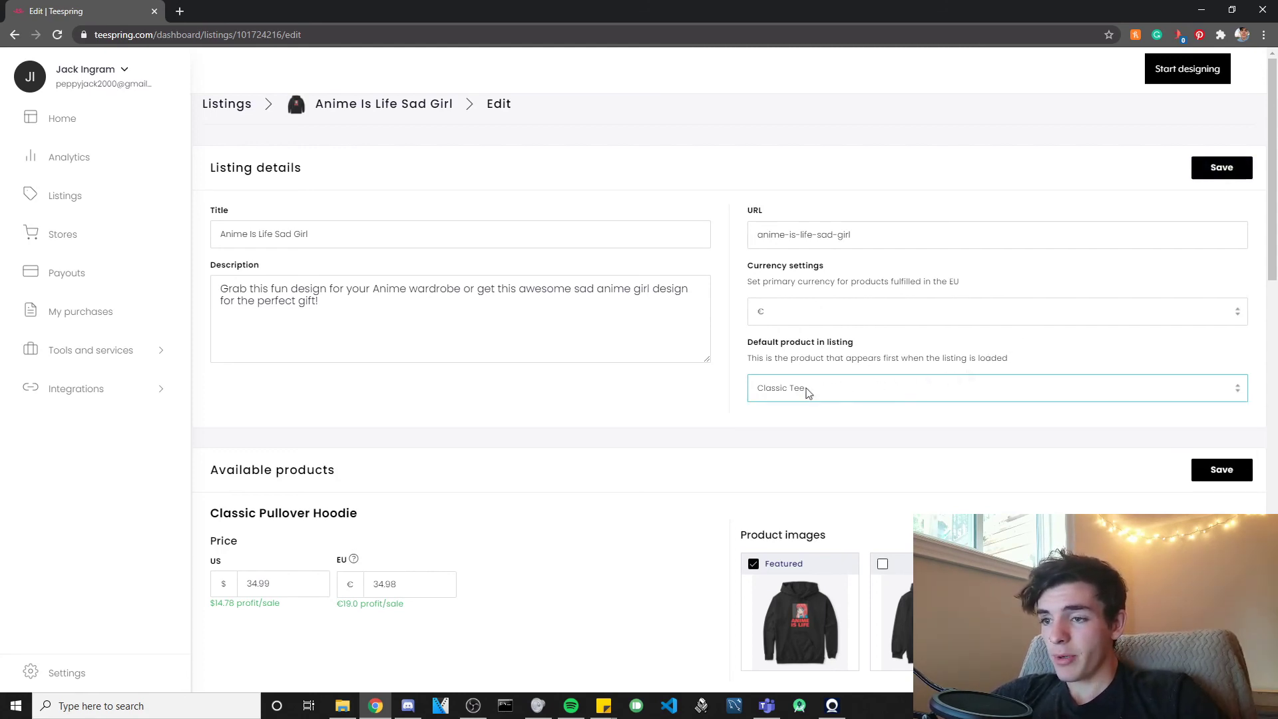
left_click(1219, 167)
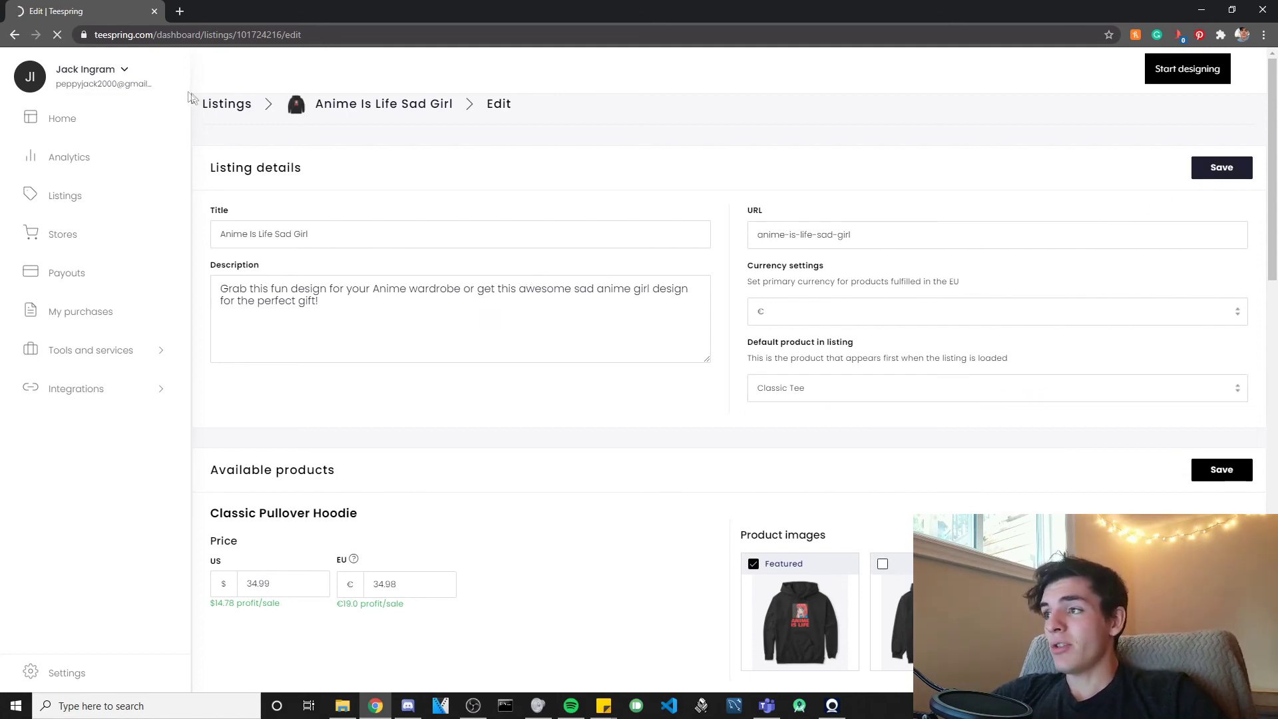
left_click(230, 104)
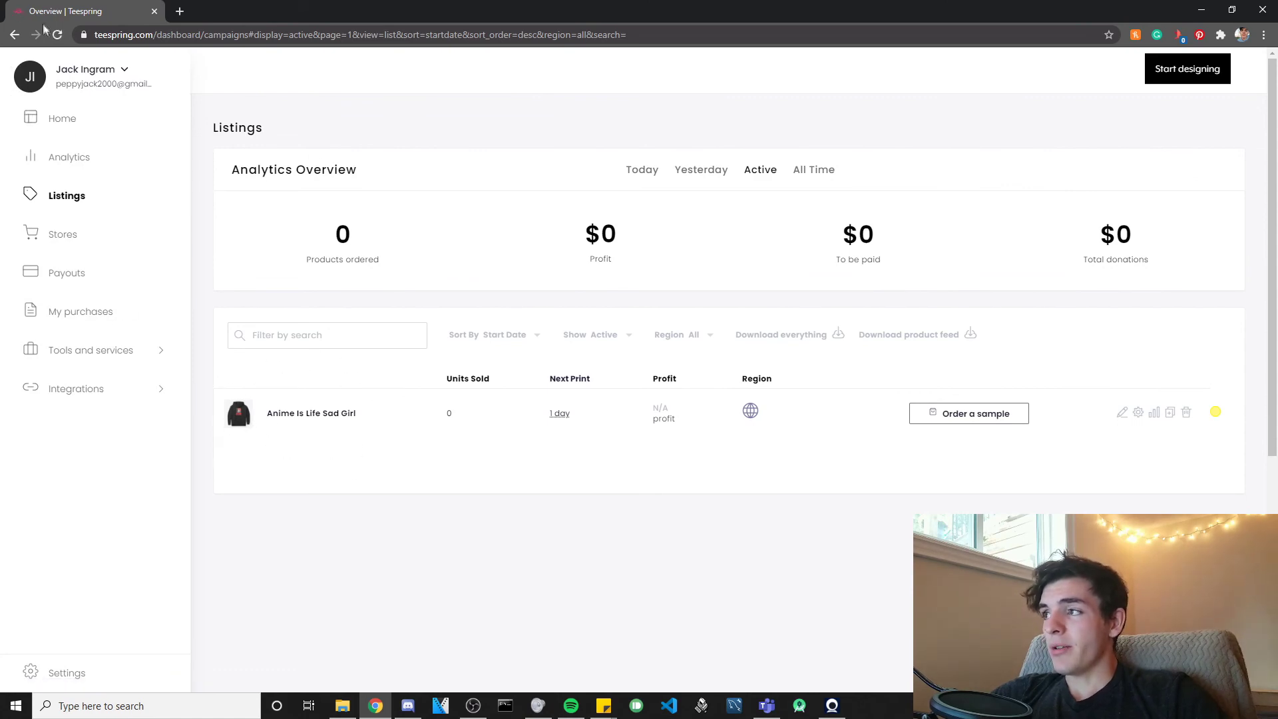
left_click(58, 34)
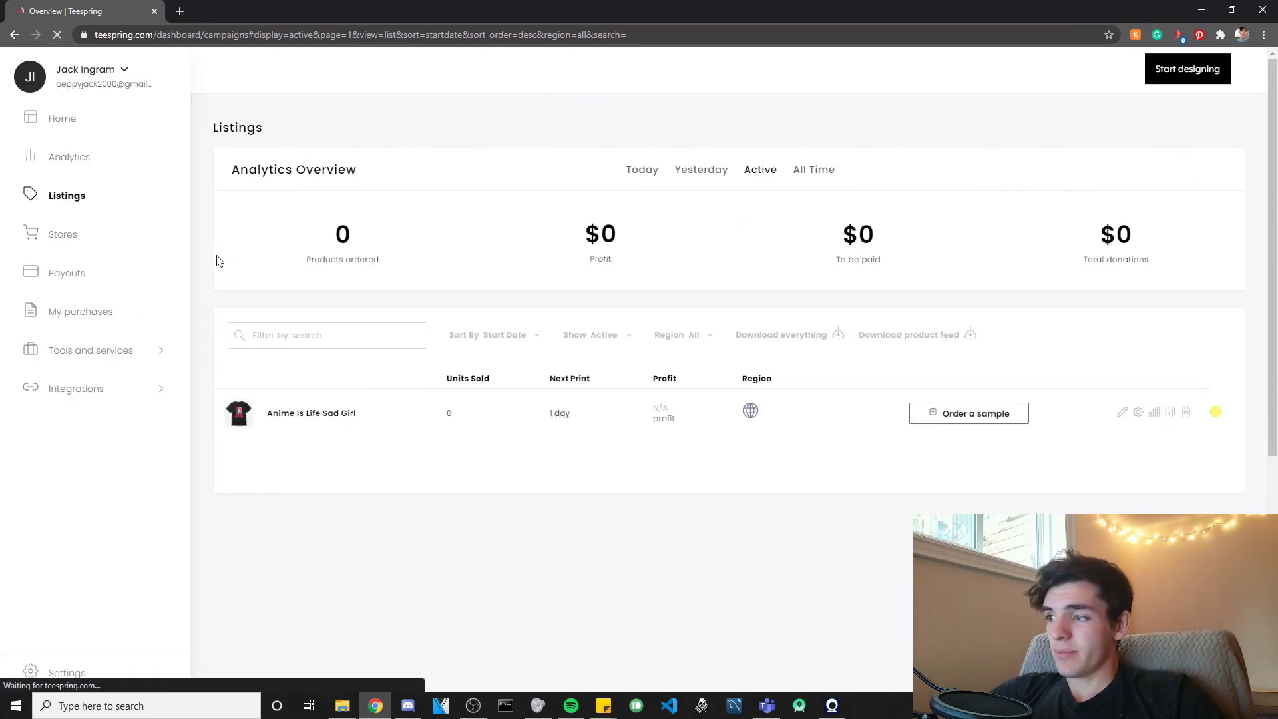